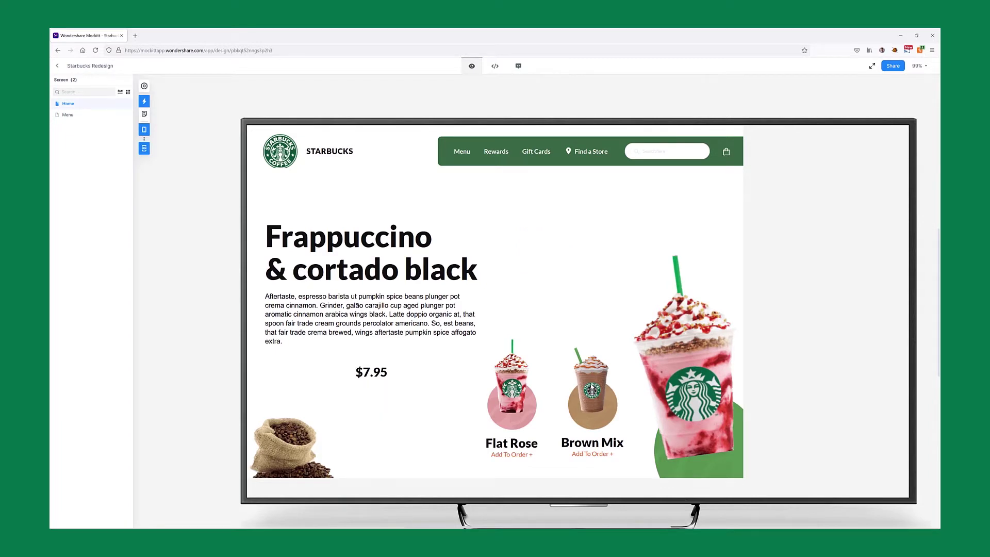
pyautogui.click(462, 152)
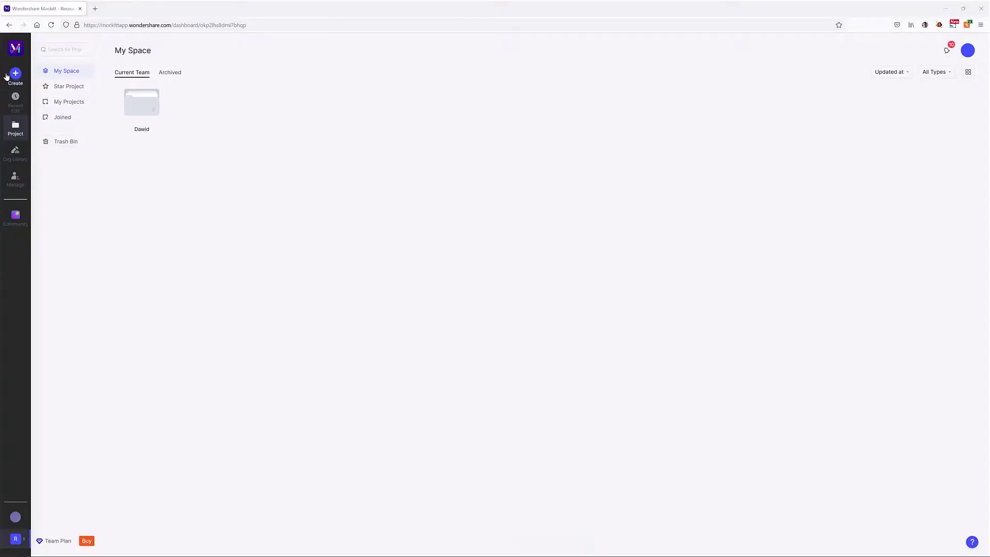
# Create a new prototype project with the Smart TV device preset.
pyautogui.click(15, 76)
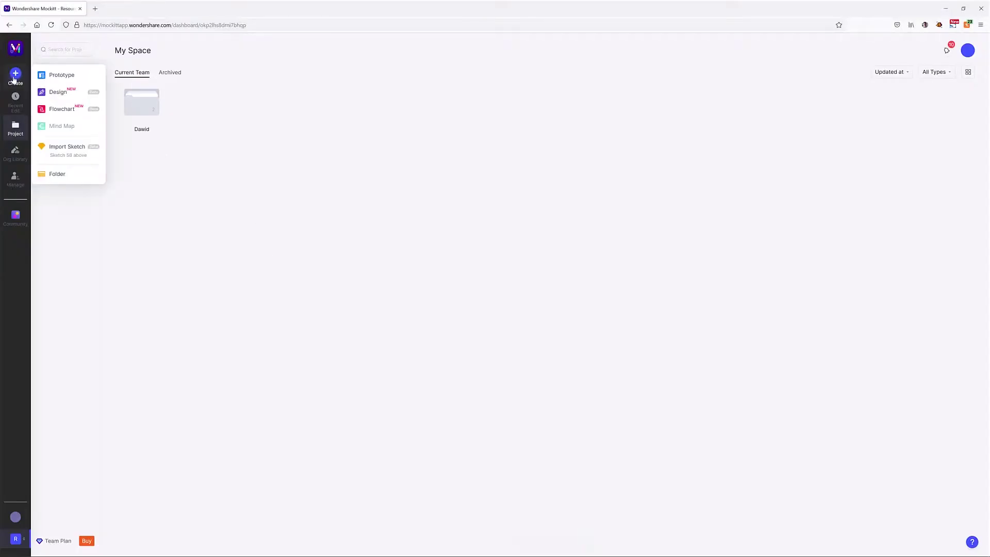
pyautogui.click(54, 82)
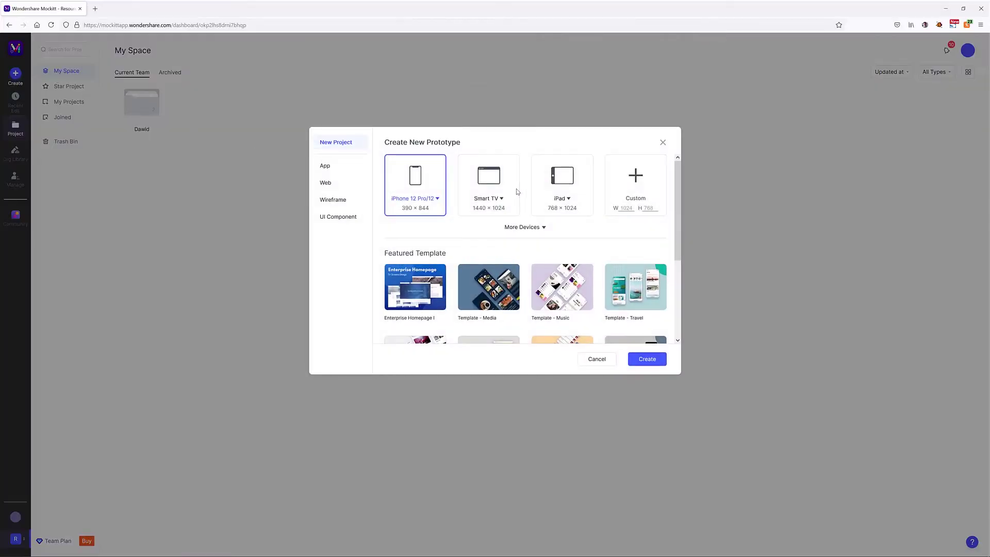
pyautogui.click(500, 199)
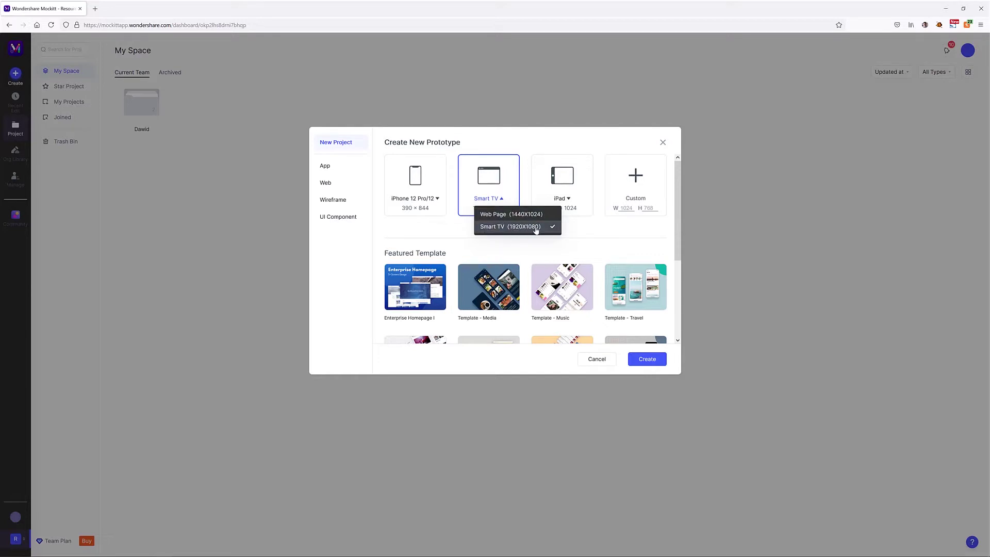
pyautogui.click(642, 363)
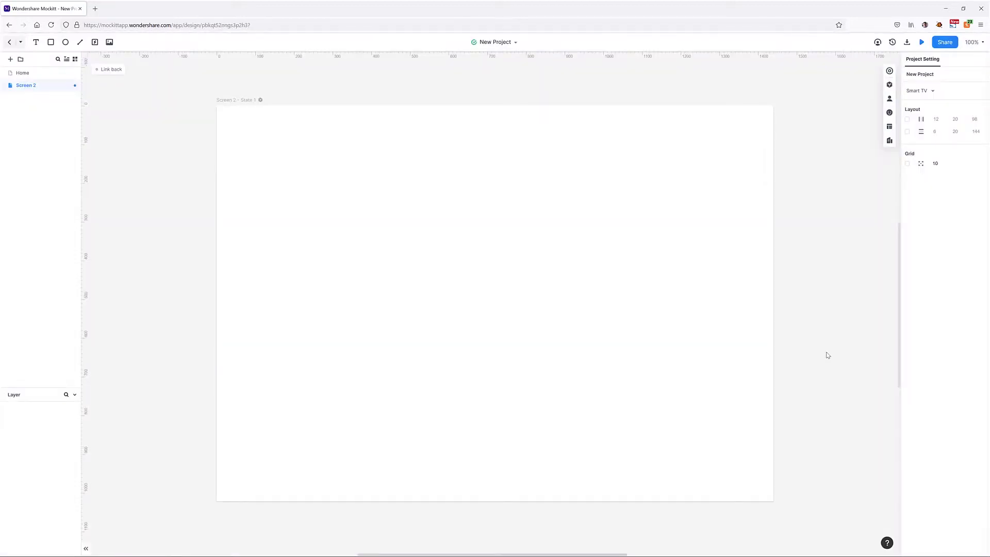
# Rename Screen 2 as Menu.
pyautogui.doubleClick(23, 85)
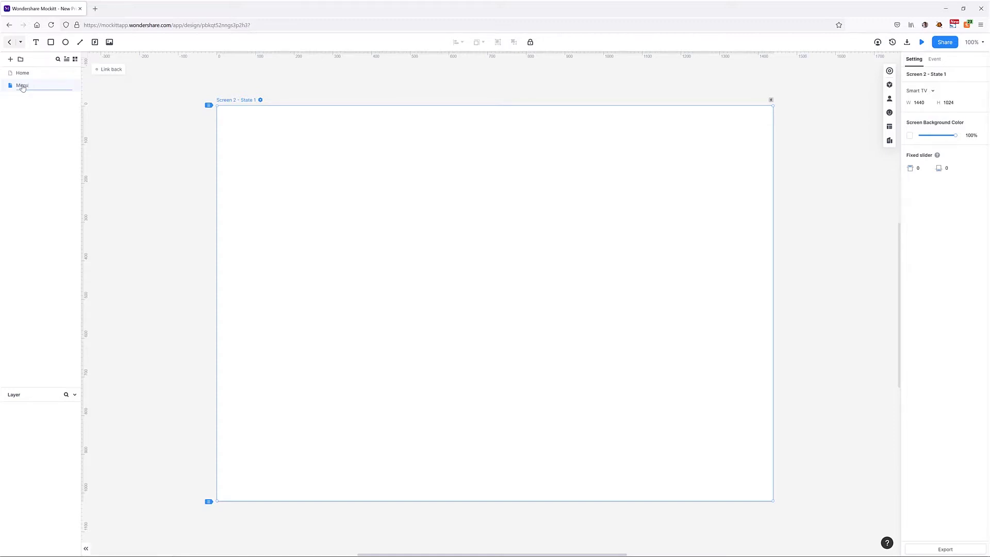
pyautogui.click(26, 126)
pyautogui.click(368, 123)
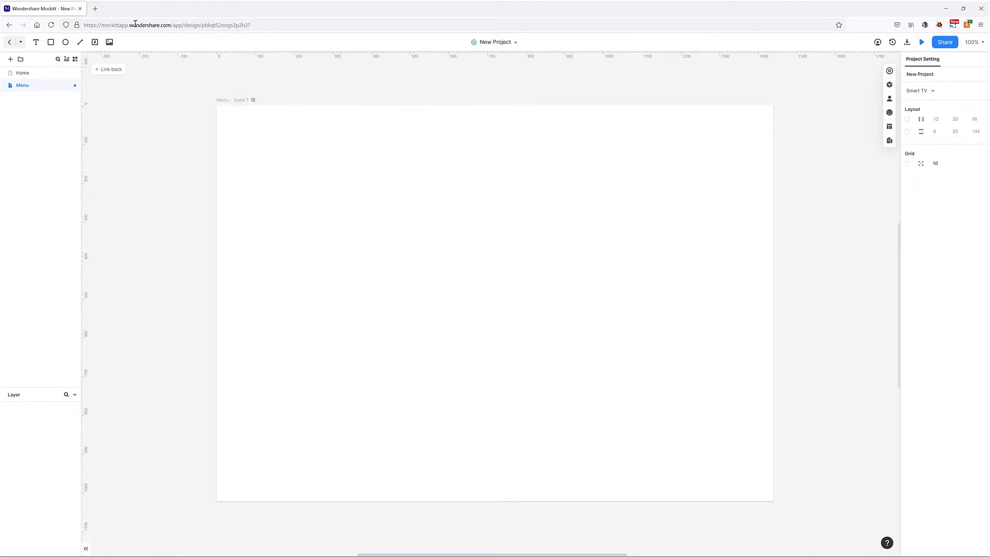
# Place an image frame about 136 × 140 near the Menu screen's upper-left corner and load the Starbucks logo PNG into it.
pyautogui.click(111, 43)
pyautogui.moveTo(234, 121); pyautogui.dragTo(287, 175)
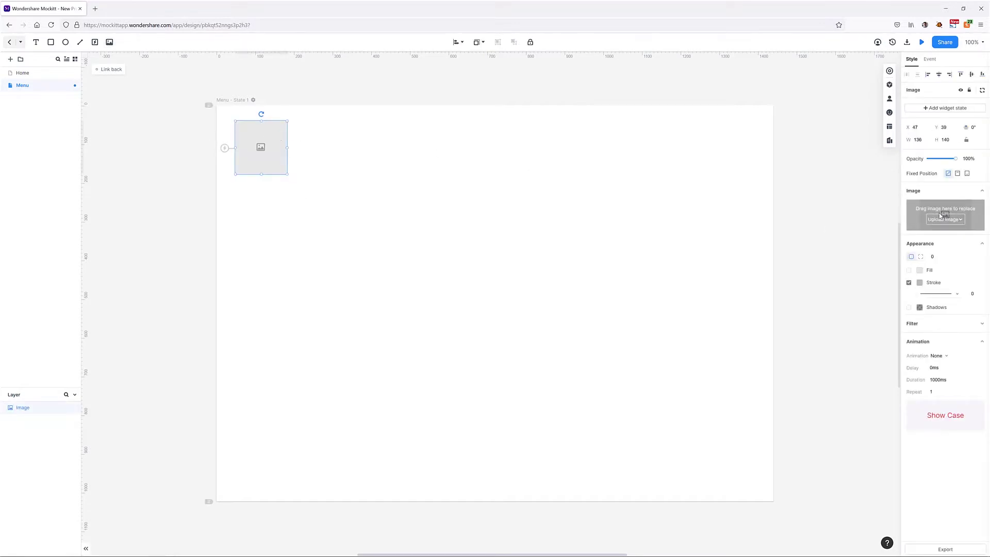
pyautogui.click(945, 222)
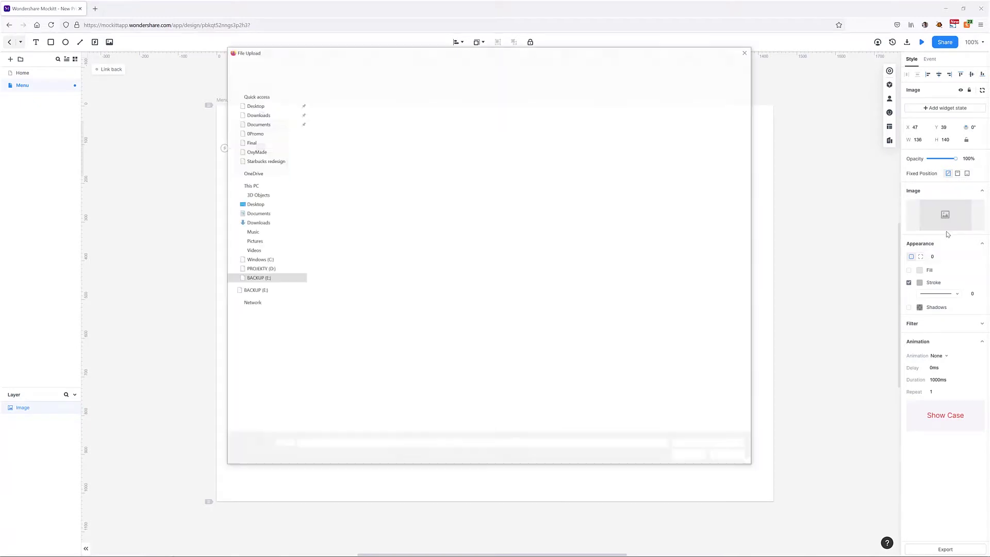
pyautogui.click(459, 65)
pyautogui.doubleClick(376, 119)
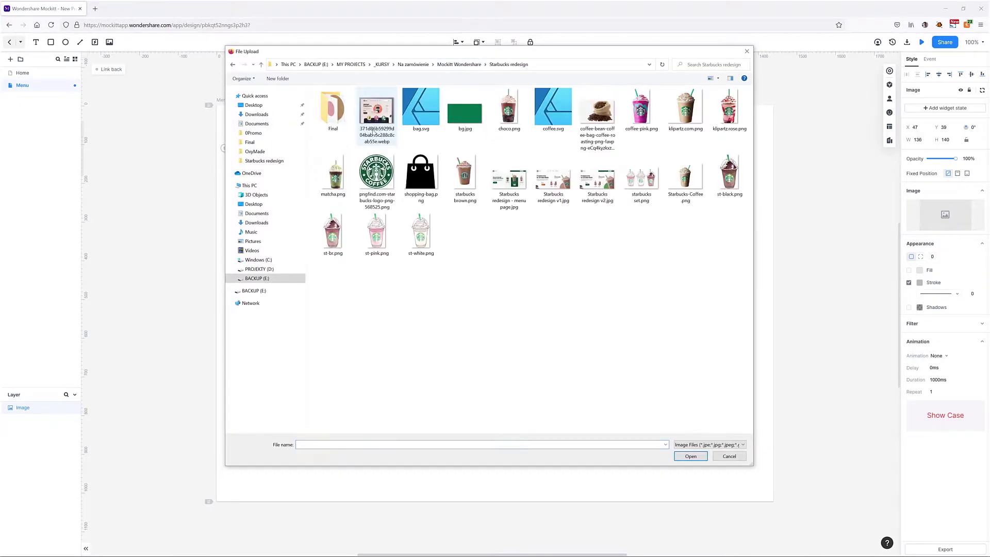
pyautogui.doubleClick(334, 118)
pyautogui.click(641, 111)
pyautogui.click(690, 456)
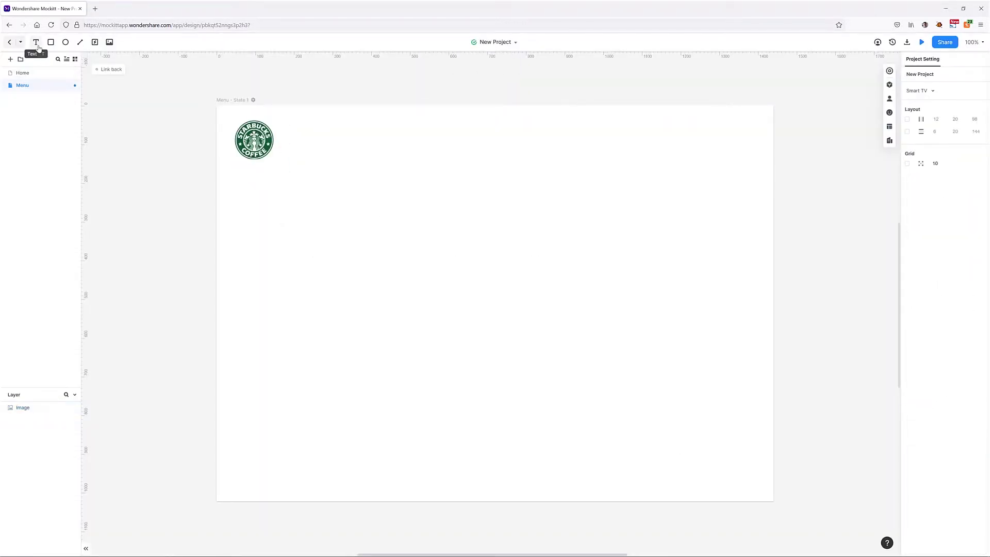
# Add the text STARBUCKS just to the right of the logo.
pyautogui.click(37, 45)
pyautogui.click(296, 141)
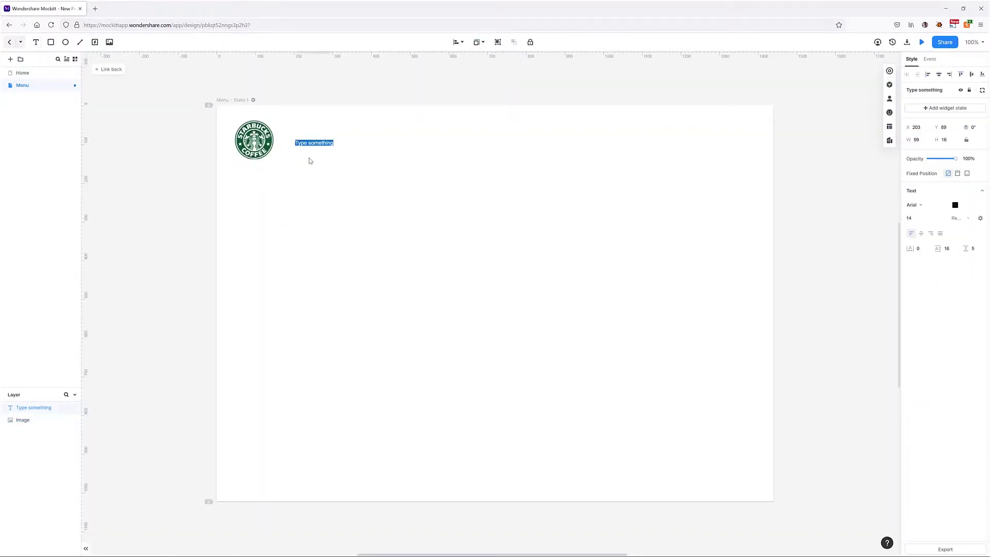
pyautogui.write('STARBUCKS')
pyautogui.click(312, 145)
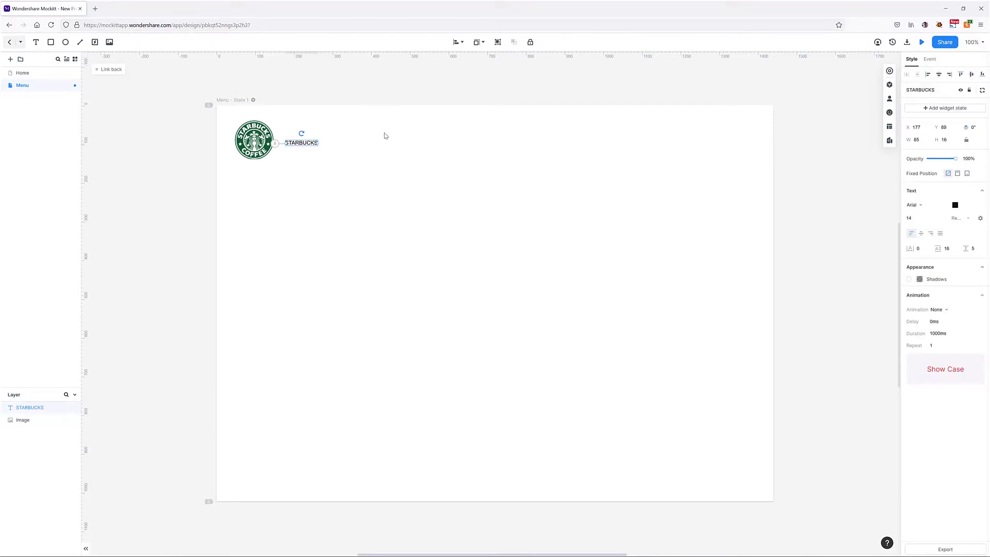
# Set the STARBUCKS text to the Lato font with the Black 900 weight.
pyautogui.click(930, 205)
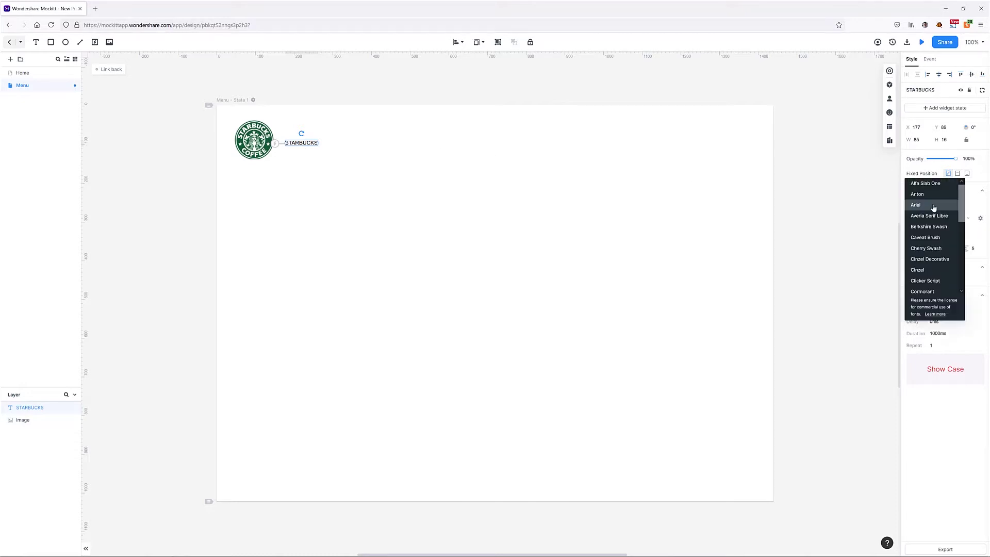
pyautogui.scroll(-2, 936, 224)
pyautogui.scroll(-1, 938, 240)
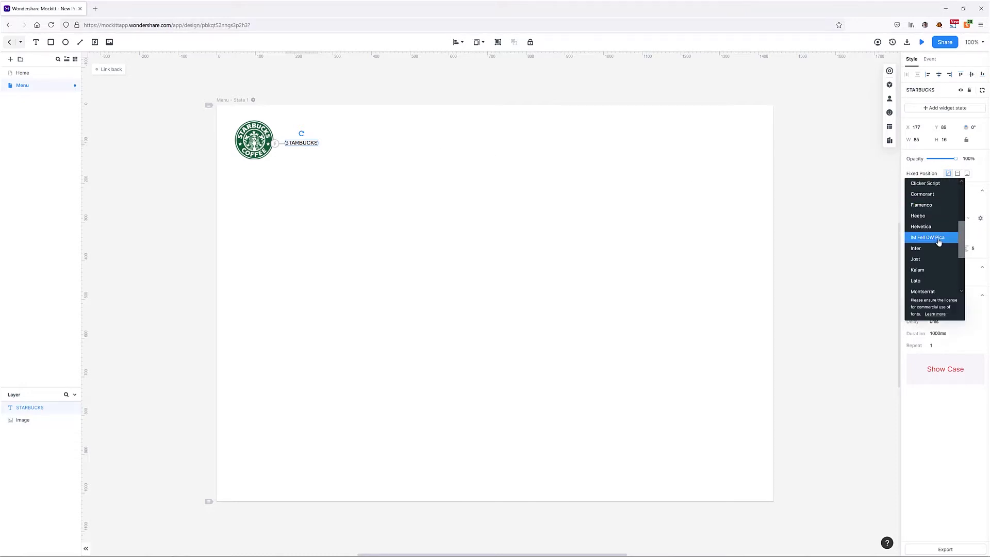
pyautogui.click(923, 280)
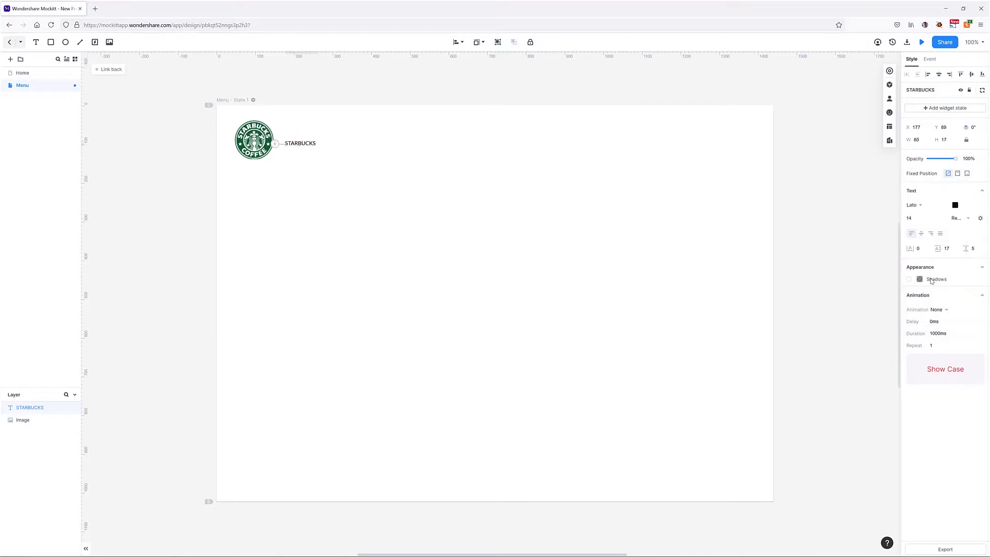
pyautogui.click(957, 220)
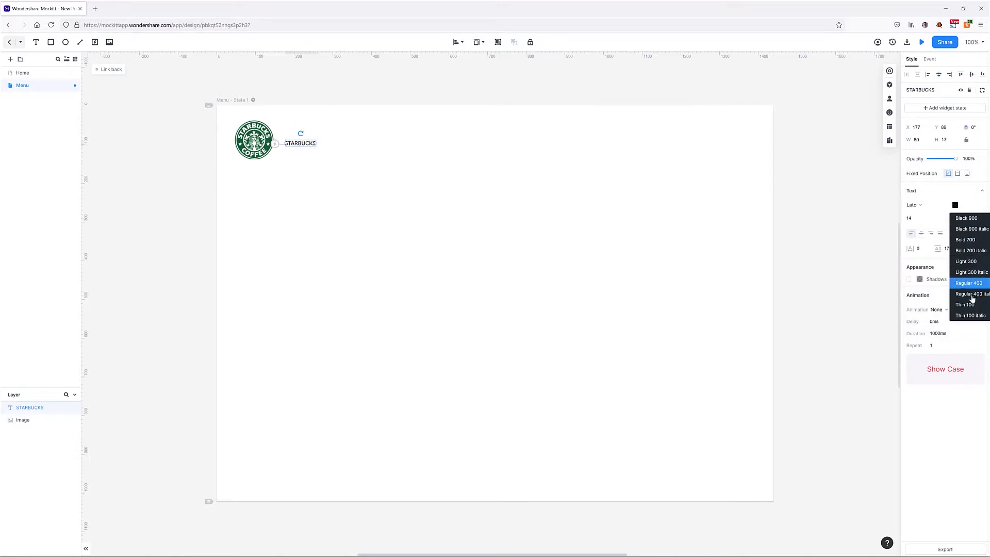
pyautogui.click(974, 219)
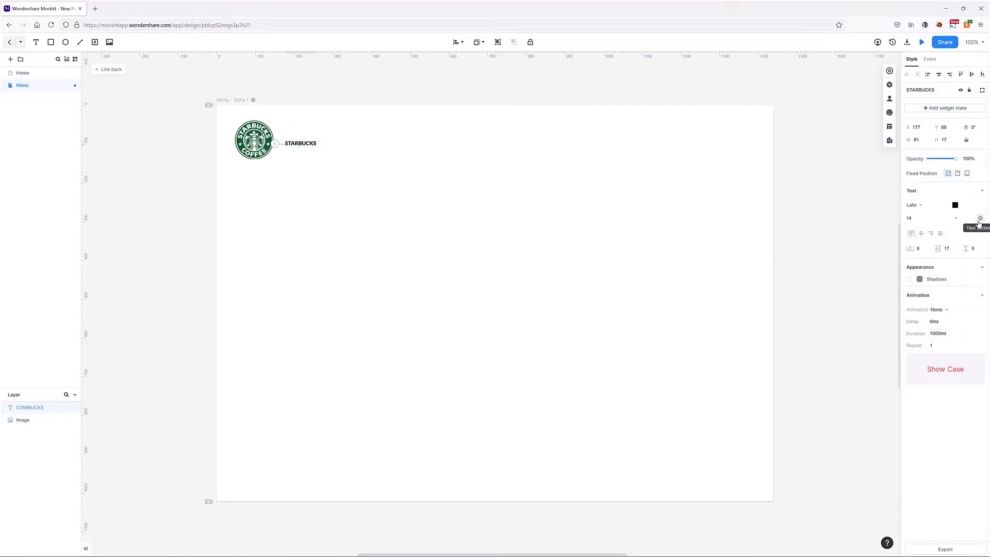
# Set the STARBUCKS text to size 22 with letter spacing 1 and place it level with the logo's middle.
pyautogui.click(921, 219)
pyautogui.write('24')
pyautogui.press('Return')
pyautogui.click(387, 147)
pyautogui.moveTo(319, 145); pyautogui.dragTo(315, 144)
pyautogui.click(321, 146)
pyautogui.moveTo(222, 112); pyautogui.dragTo(371, 184)
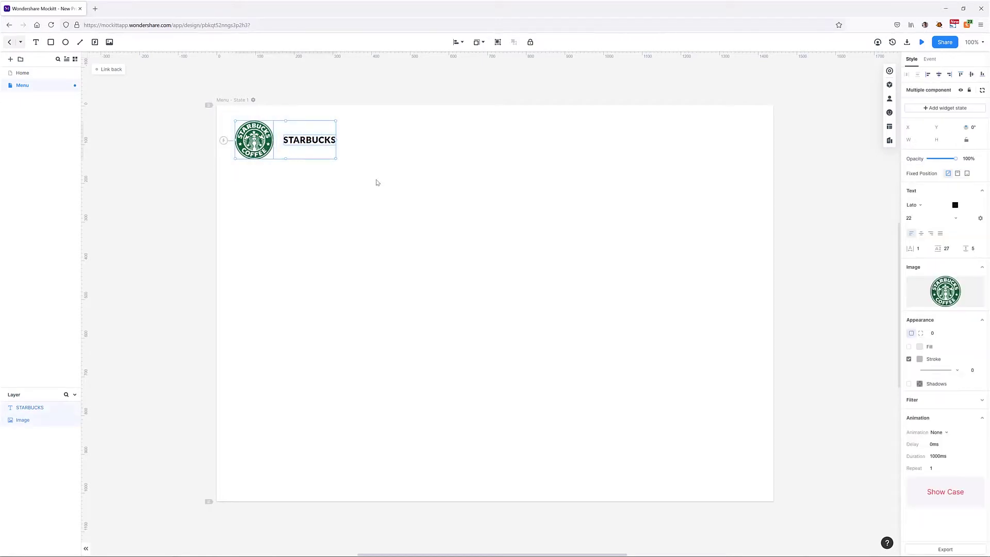
pyautogui.click(462, 42)
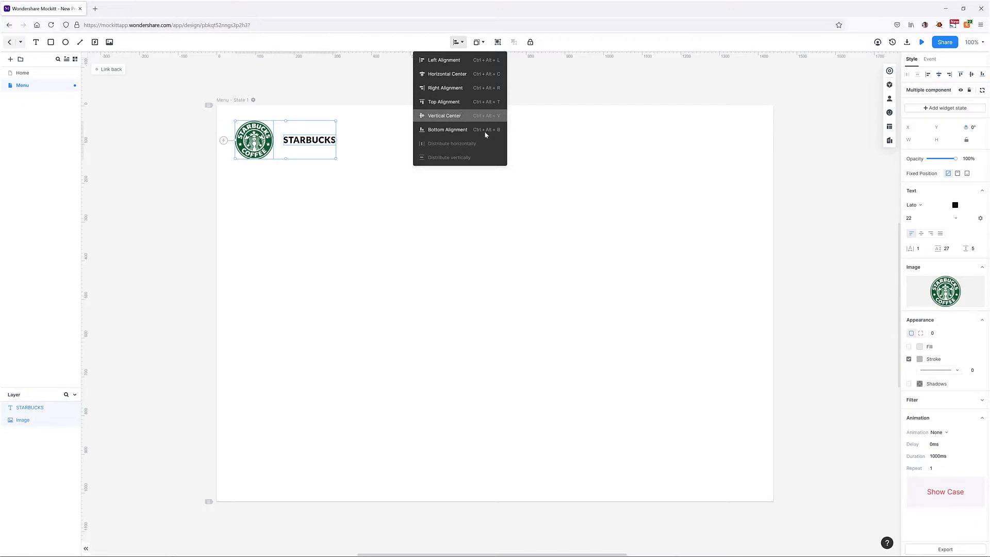
pyautogui.click(550, 176)
# Group the logo image with the STARBUCKS text and name the group Logo.
pyautogui.moveTo(392, 181); pyautogui.dragTo(230, 117)
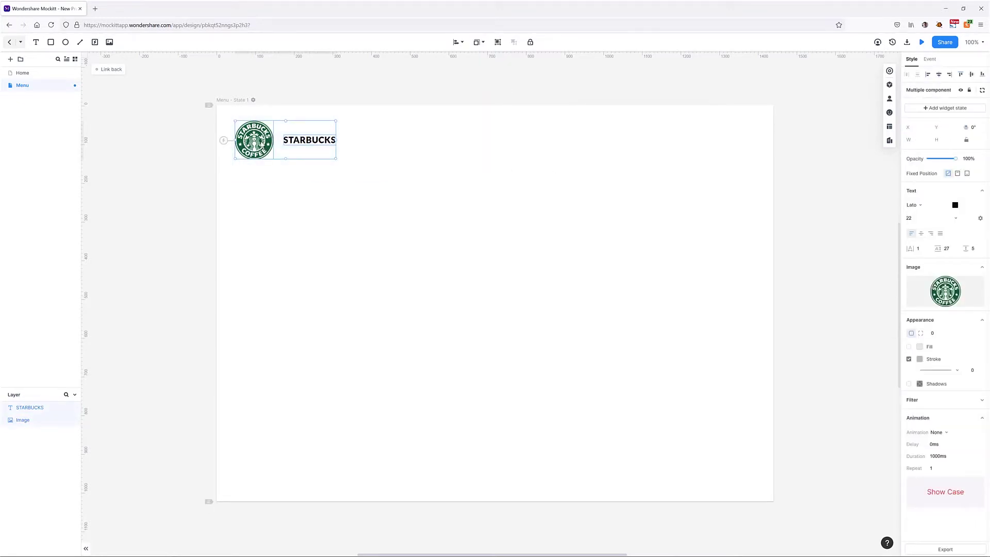
pyautogui.rightClick(262, 144)
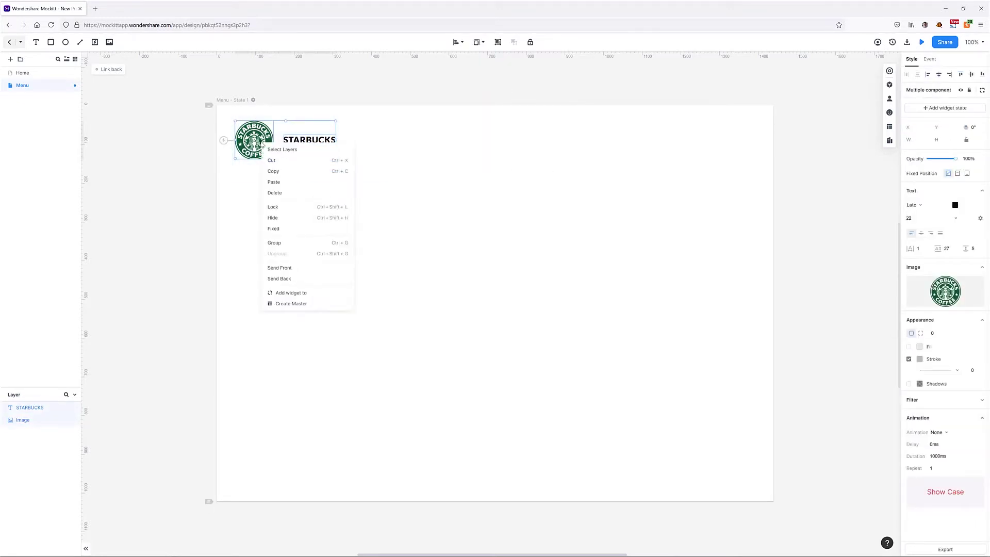
pyautogui.click(313, 244)
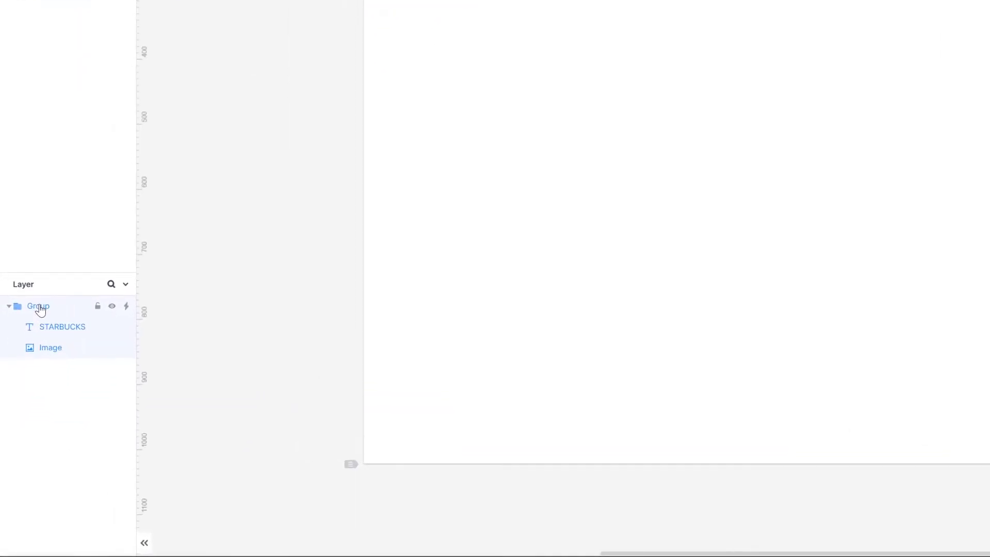
pyautogui.doubleClick(39, 307)
pyautogui.write('Logo')
pyautogui.press('Return')
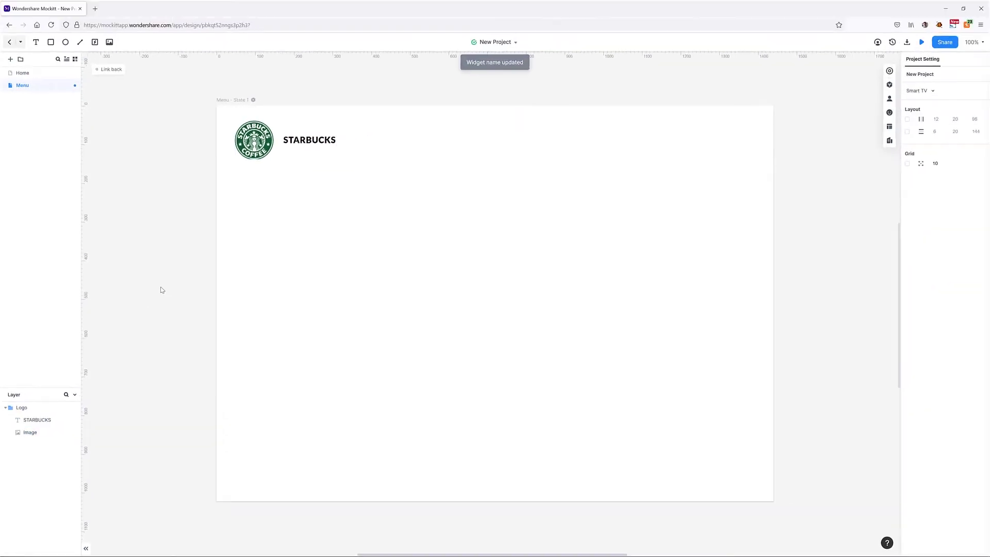
# Draw a rectangle about 886 × 85 in the header beside the logo, reaching the Menu screen's right edge.
pyautogui.click(51, 43)
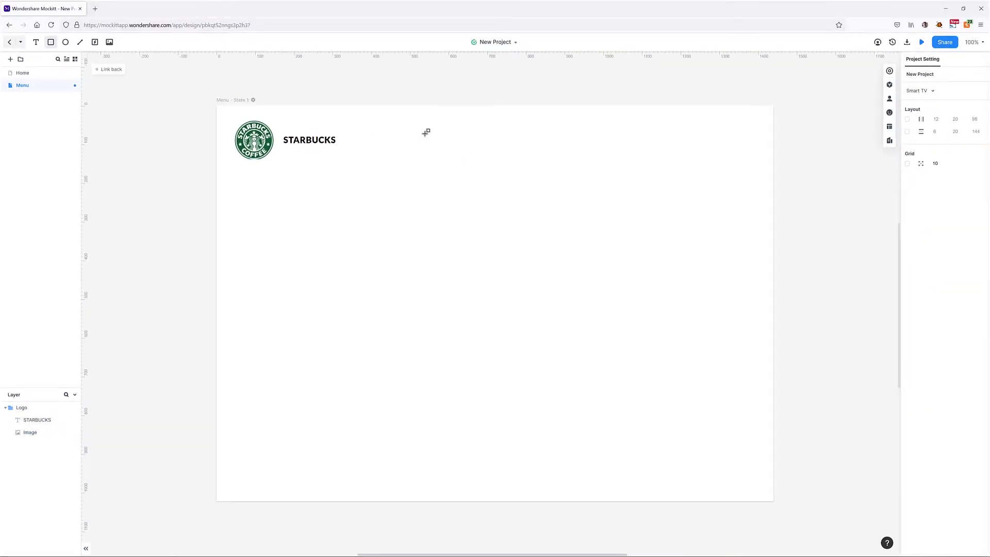
pyautogui.moveTo(420, 128); pyautogui.dragTo(773, 160)
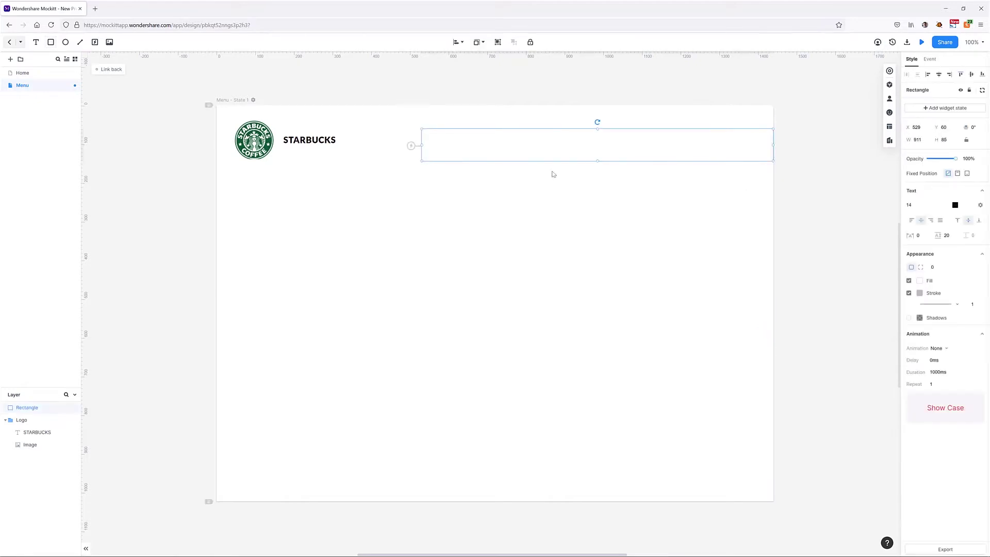
pyautogui.moveTo(420, 145); pyautogui.dragTo(436, 148)
# Remove the header rectangle's stroke and fill it with dark green #396844.
pyautogui.click(908, 293)
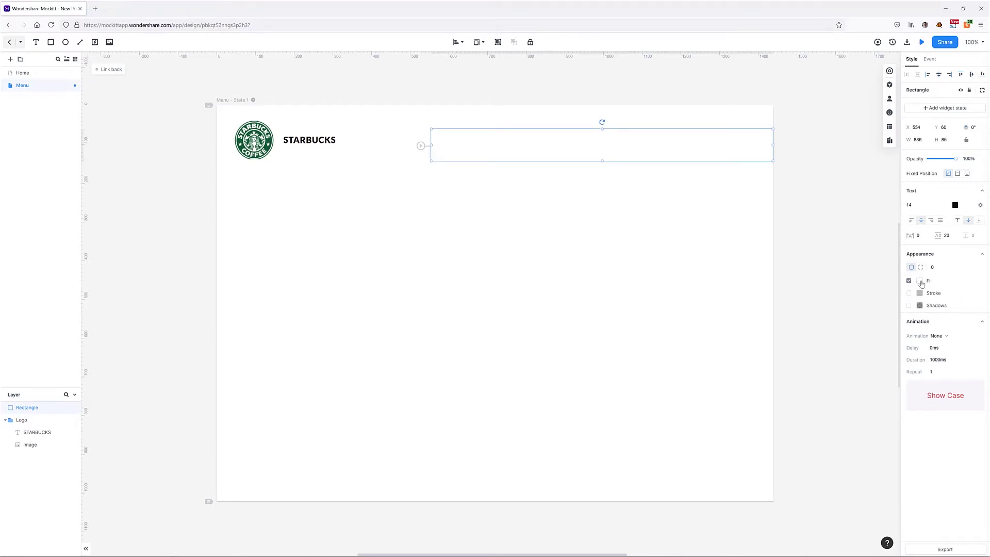
pyautogui.click(920, 281)
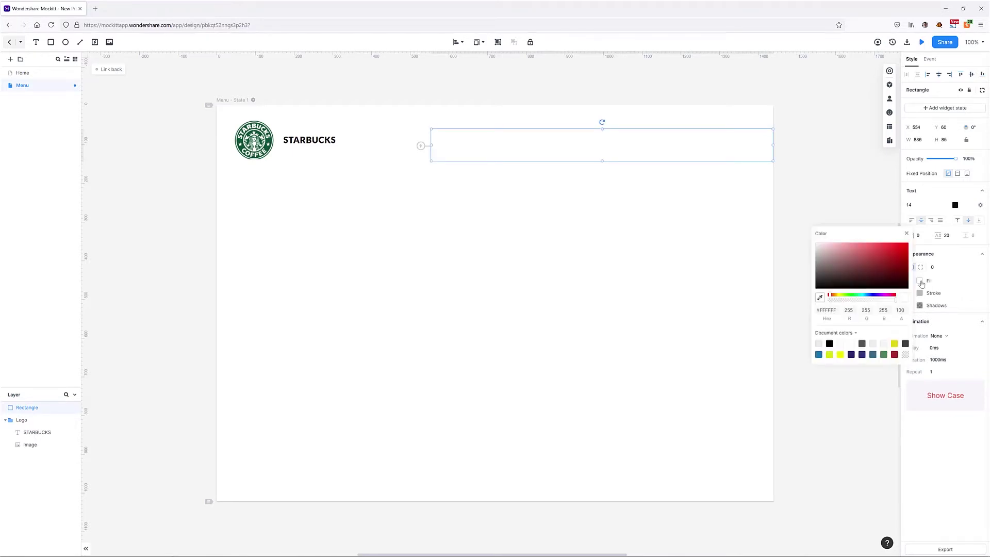
pyautogui.click(883, 355)
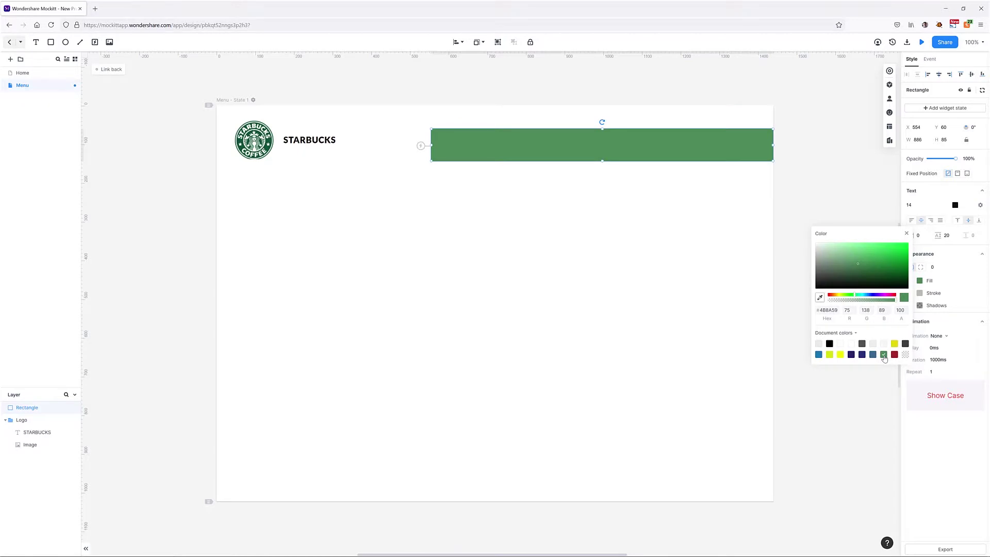
pyautogui.moveTo(857, 266); pyautogui.dragTo(857, 272)
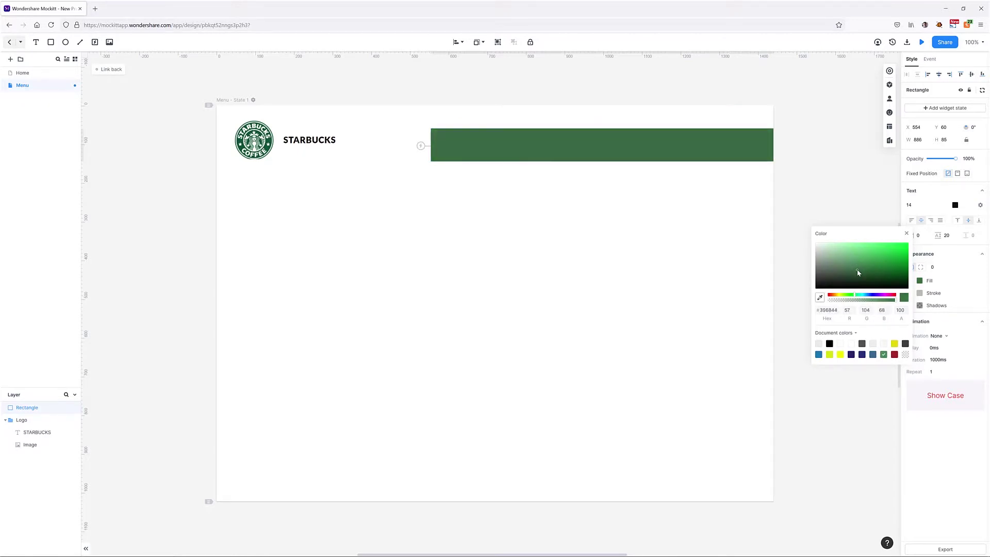
pyautogui.click(827, 194)
pyautogui.click(833, 184)
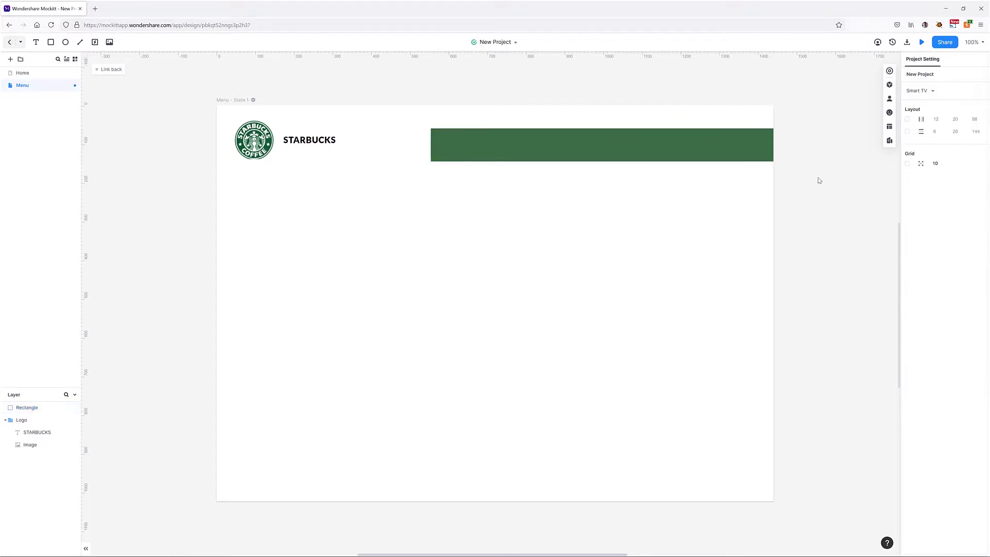
# Round only the green header bar's two left corners with a radius of 10.
pyautogui.click(548, 146)
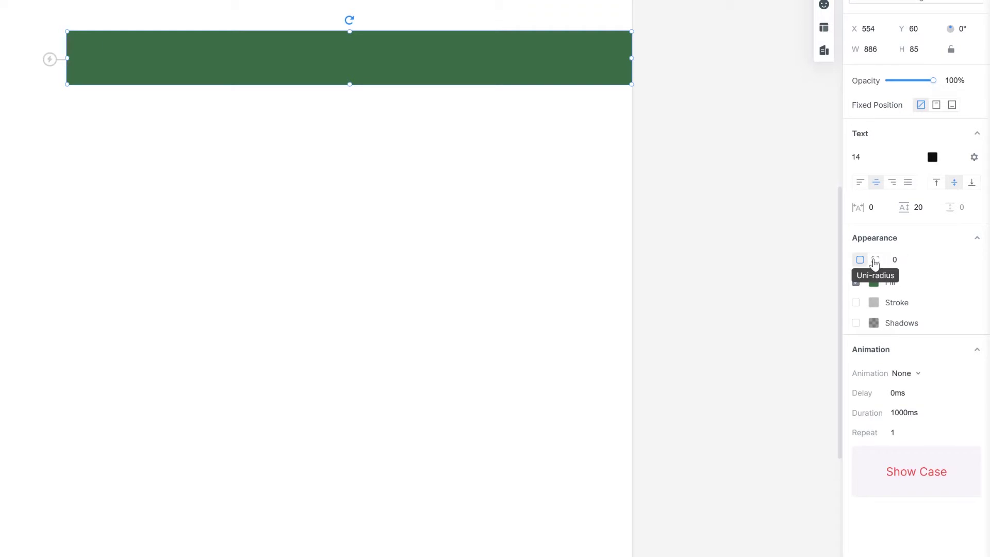
pyautogui.click(876, 260)
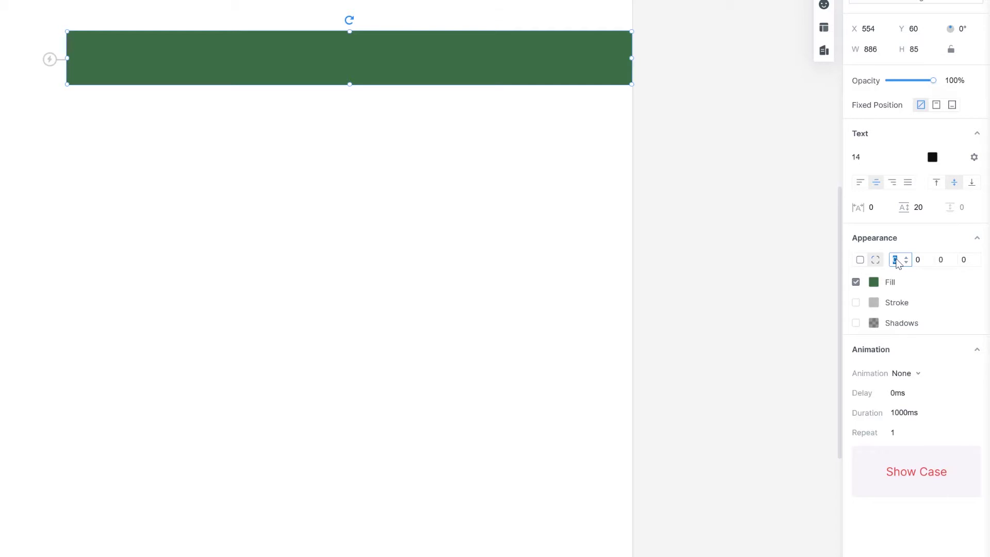
pyautogui.write('1010')
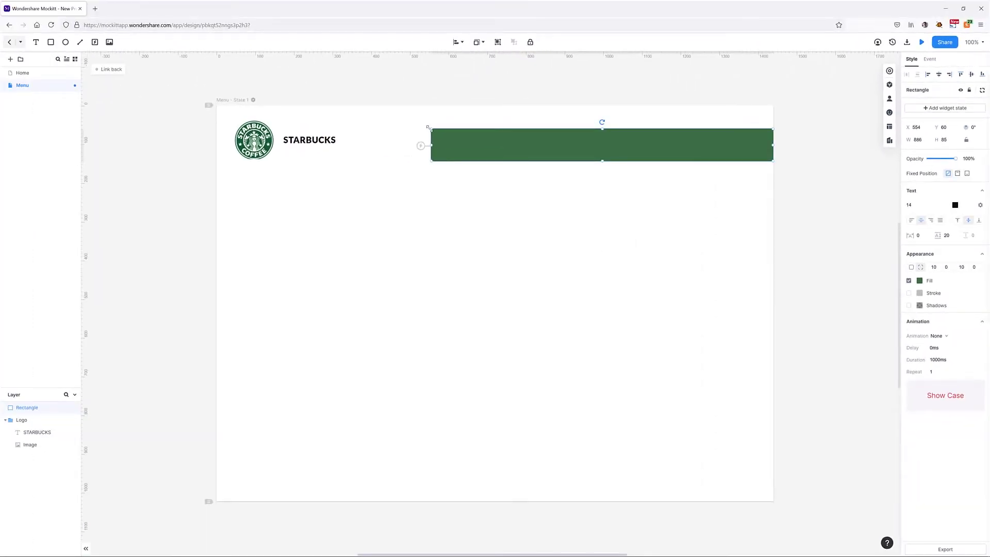
pyautogui.click(435, 194)
pyautogui.click(450, 143)
pyautogui.click(457, 192)
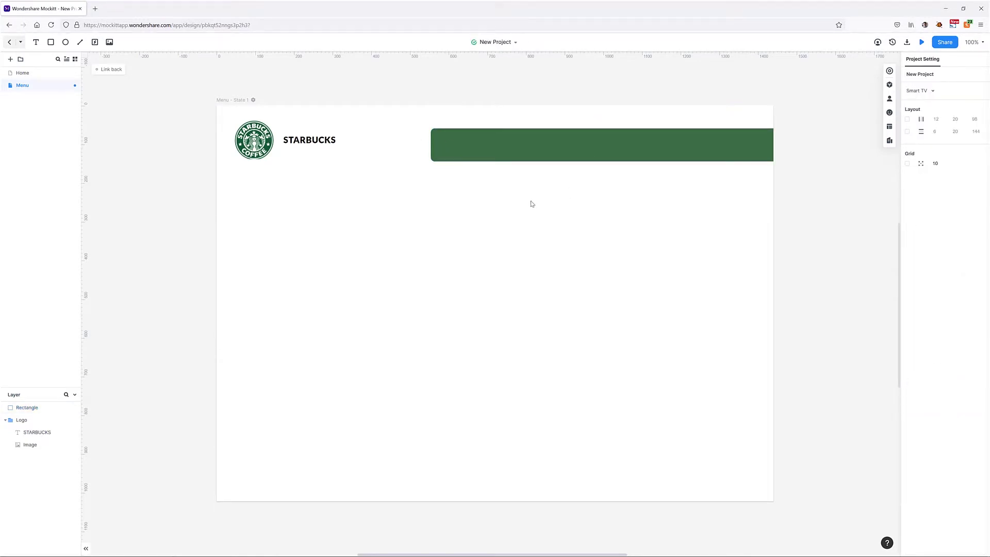
# Add the text "Menu" at the left end of the green header bar and set its font to Lato.
pyautogui.click(36, 42)
pyautogui.click(450, 146)
pyautogui.write('Menu')
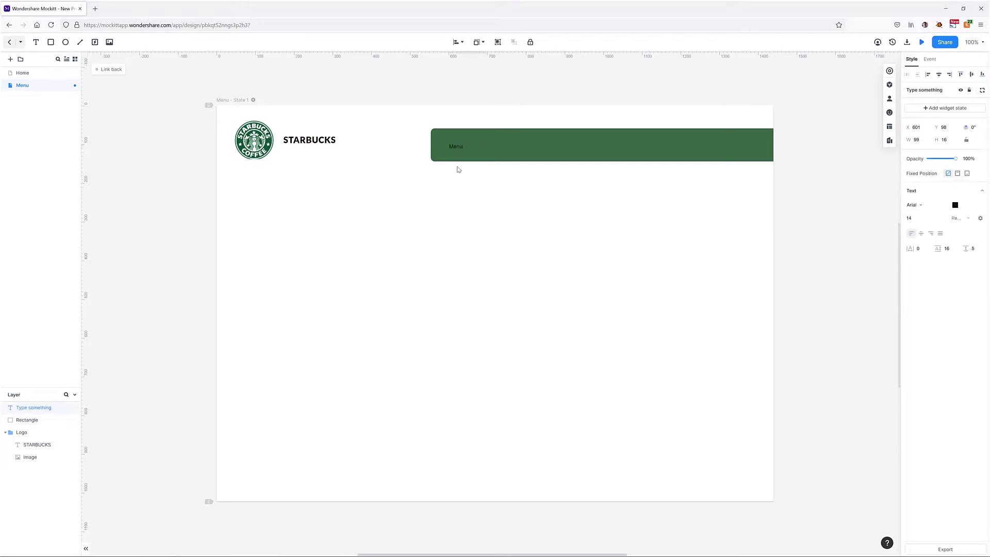
pyautogui.click(919, 206)
pyautogui.scroll(-4, 924, 210)
pyautogui.click(927, 269)
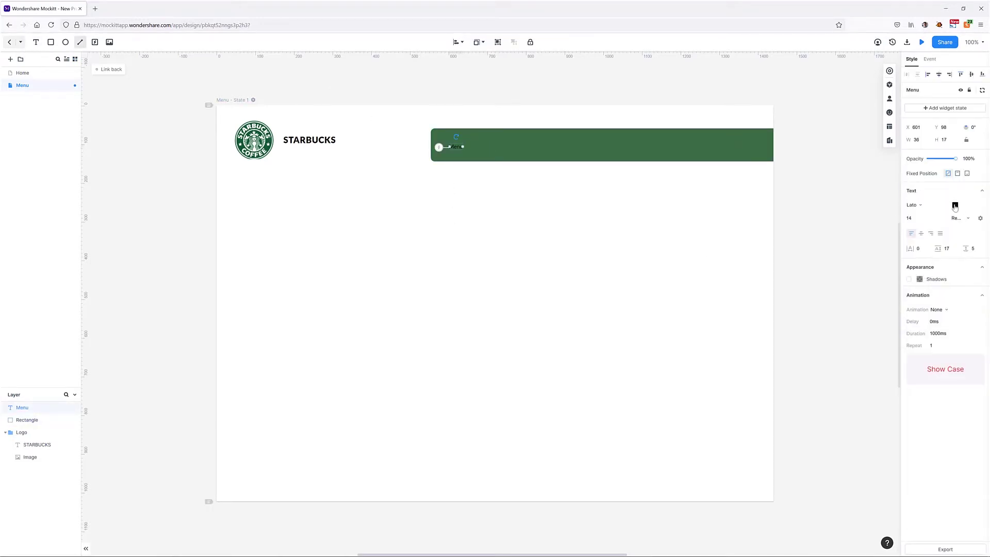
# Make the Menu label white and bold with a font size of 18.
pyautogui.click(955, 206)
pyautogui.click(898, 268)
pyautogui.click(958, 218)
pyautogui.click(972, 239)
pyautogui.click(915, 220)
pyautogui.write('20')
pyautogui.press('Return')
pyautogui.click(915, 221)
pyautogui.write('18')
pyautogui.press('Return')
pyautogui.click(123, 112)
# Align the Menu label and the green header bar to their common vertical center.
pyautogui.click(457, 148)
pyautogui.keyDown('shift'); pyautogui.click(490, 144); pyautogui.keyUp('shift')
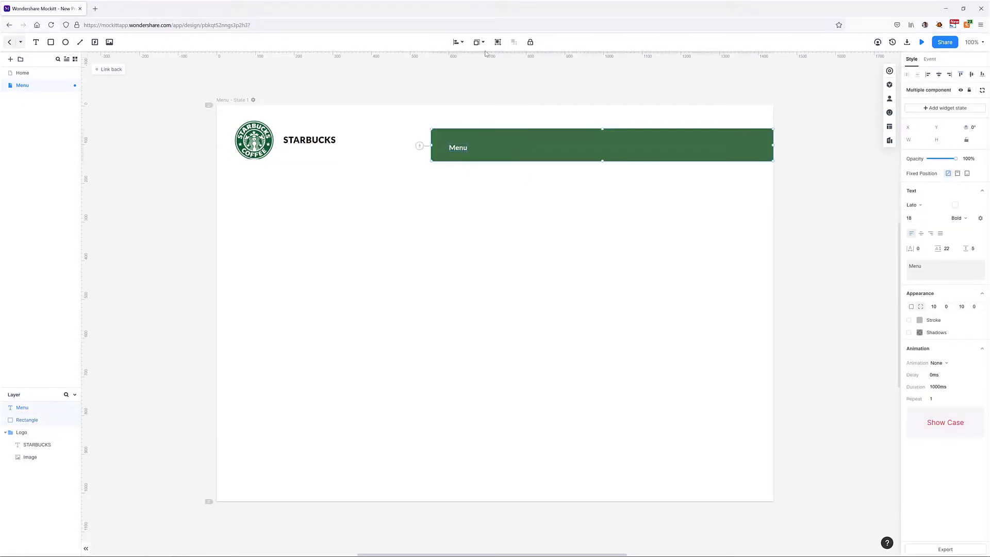
pyautogui.click(458, 42)
pyautogui.click(445, 116)
pyautogui.click(431, 272)
# Duplicate the Menu label to its right and change the copy's text to "Rewards".
pyautogui.moveTo(458, 147); pyautogui.dragTo(497, 147)
pyautogui.doubleClick(496, 146)
pyautogui.moveTo(487, 146); pyautogui.dragTo(593, 146)
pyautogui.hotkey('ctrl', 'a')
pyautogui.write('Rewards')
pyautogui.click(516, 185)
# Add two more label copies to the right of Rewards, reading "Gift Cards" and "Find a Store".
pyautogui.click(510, 148)
pyautogui.doubleClick(543, 146)
pyautogui.hotkey('ctrl', 'a')
pyautogui.write('Gift Cards')
pyautogui.doubleClick(593, 146)
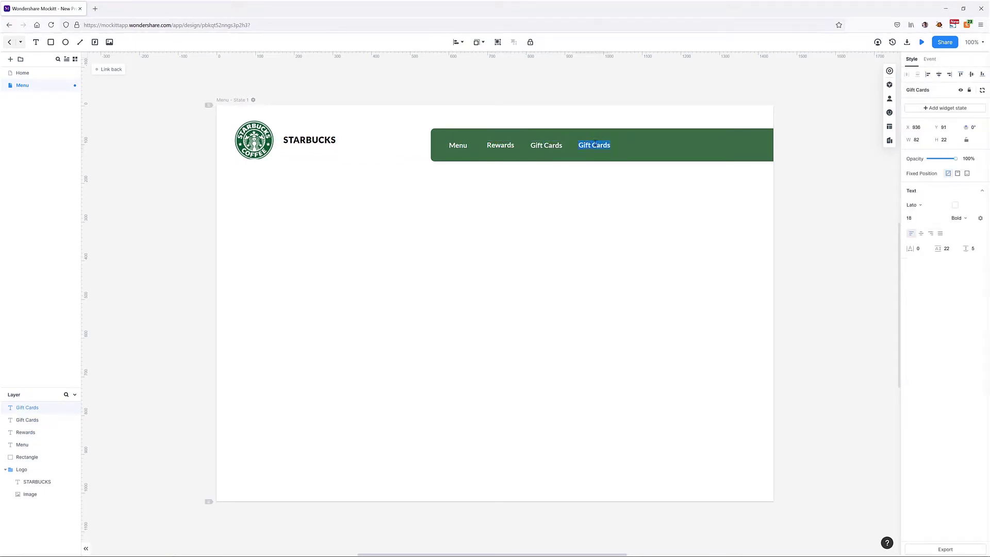
pyautogui.write('Find a Store')
pyautogui.click(612, 205)
# Distribute the Menu, Rewards, Gift Cards and Find a Store labels evenly in the horizontal direction.
pyautogui.click(596, 146)
pyautogui.keyDown('shift'); pyautogui.click(546, 147); pyautogui.keyUp('shift')
pyautogui.keyDown('shift'); pyautogui.click(500, 147); pyautogui.keyUp('shift')
pyautogui.keyDown('shift'); pyautogui.click(458, 147); pyautogui.keyUp('shift')
pyautogui.click(458, 42)
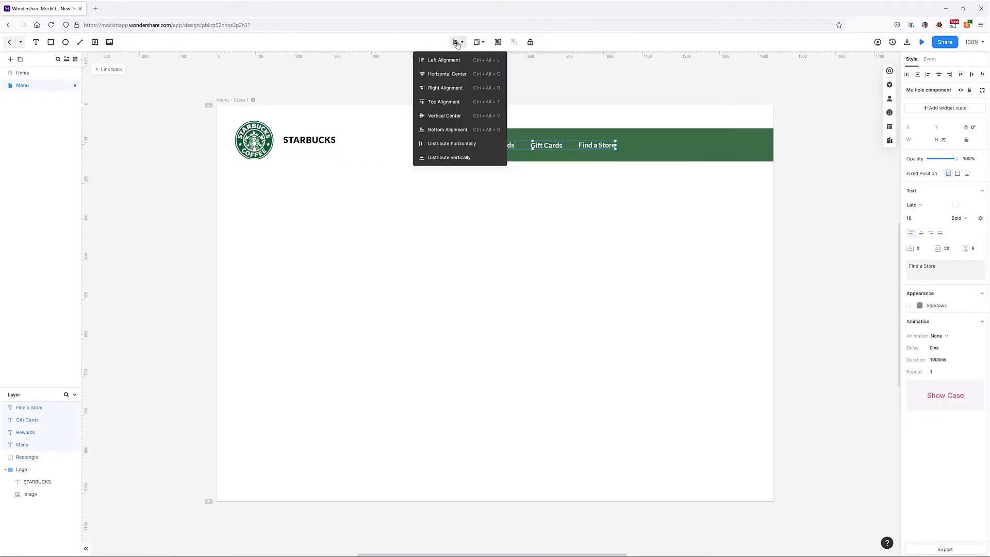
pyautogui.click(458, 145)
pyautogui.click(625, 221)
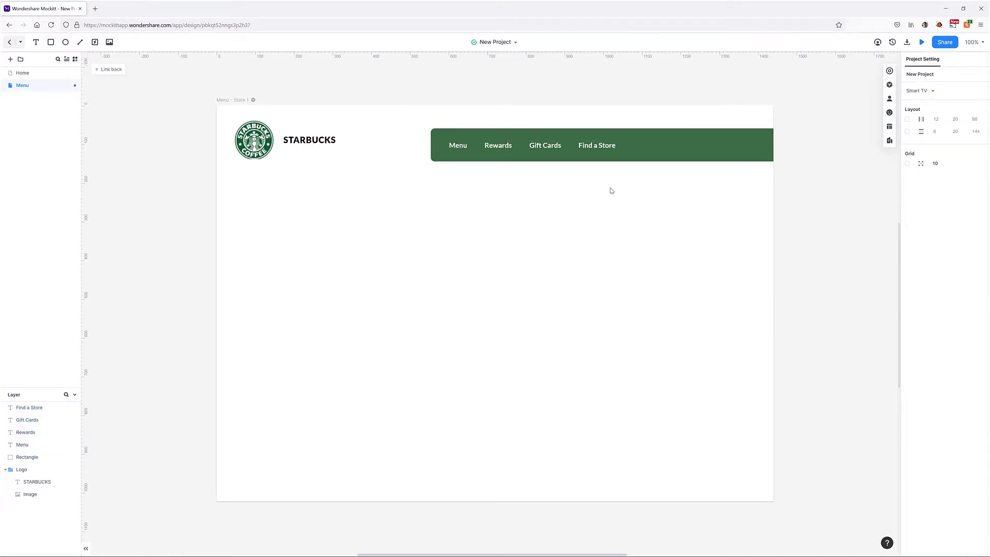
# Search the icon library for "map" and place the Material Design map pin below the header bar.
pyautogui.click(594, 146)
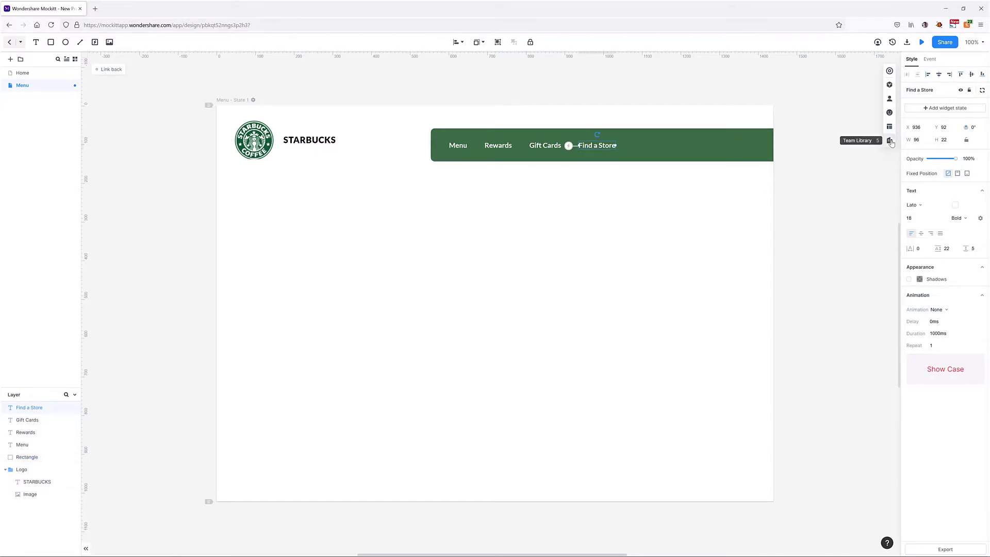
pyautogui.click(889, 114)
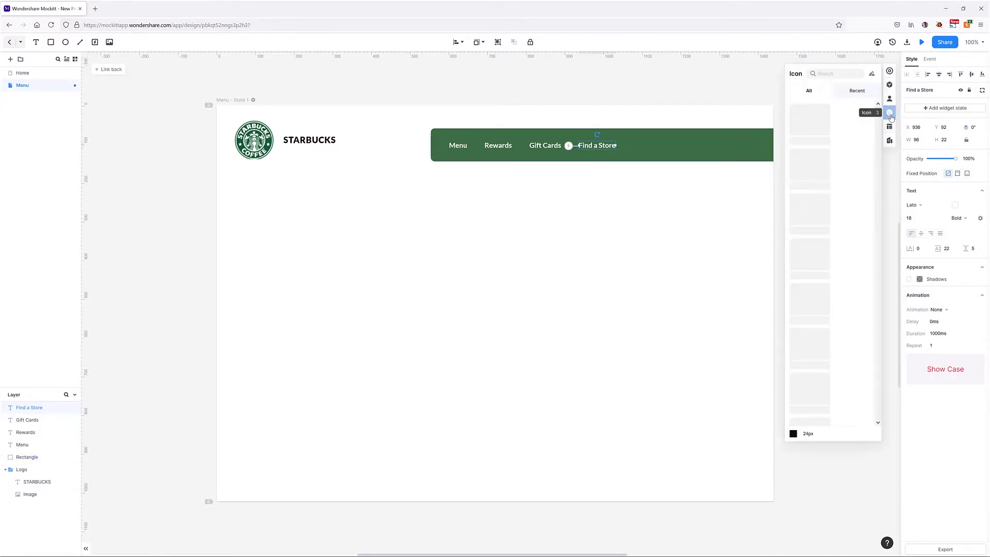
pyautogui.click(852, 71)
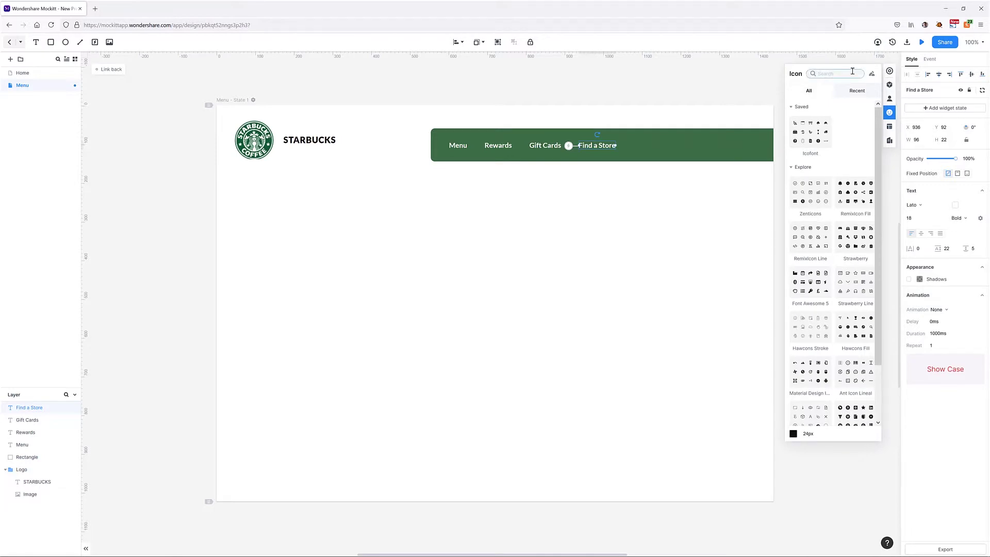
pyautogui.write('map')
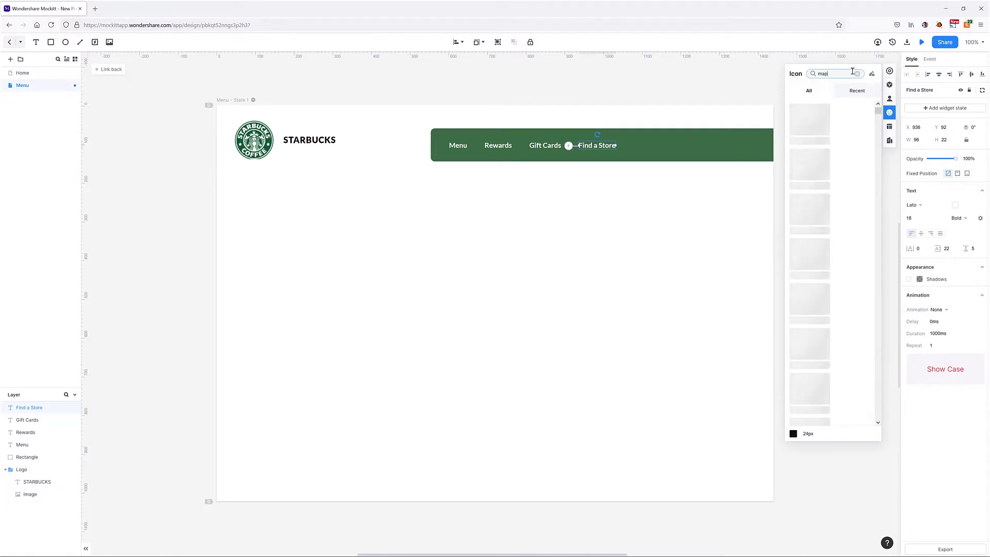
pyautogui.moveTo(819, 141); pyautogui.dragTo(660, 221)
# Search the icon library for "shopping" and place the Ant outline shopping bag beside the map pin.
pyautogui.doubleClick(835, 73)
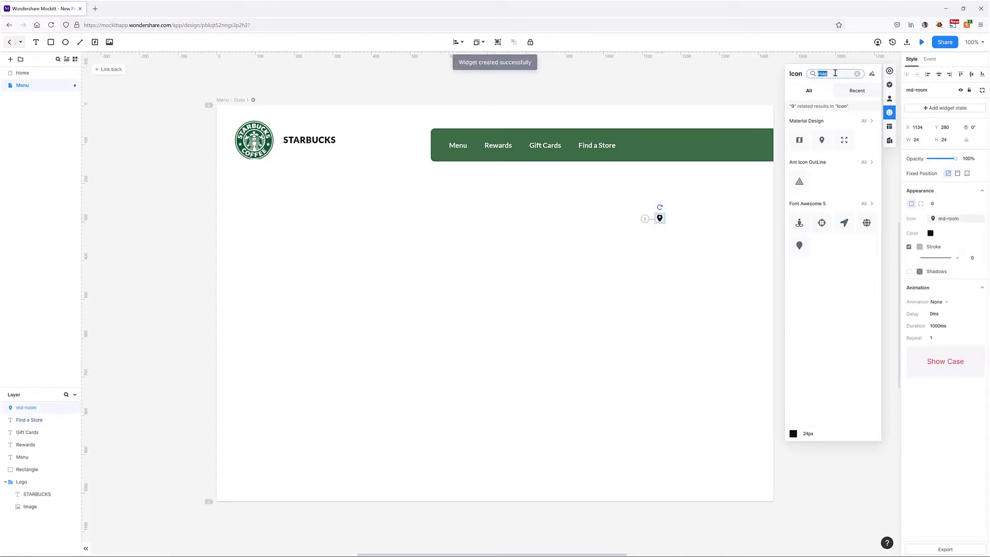
pyautogui.write('sh')
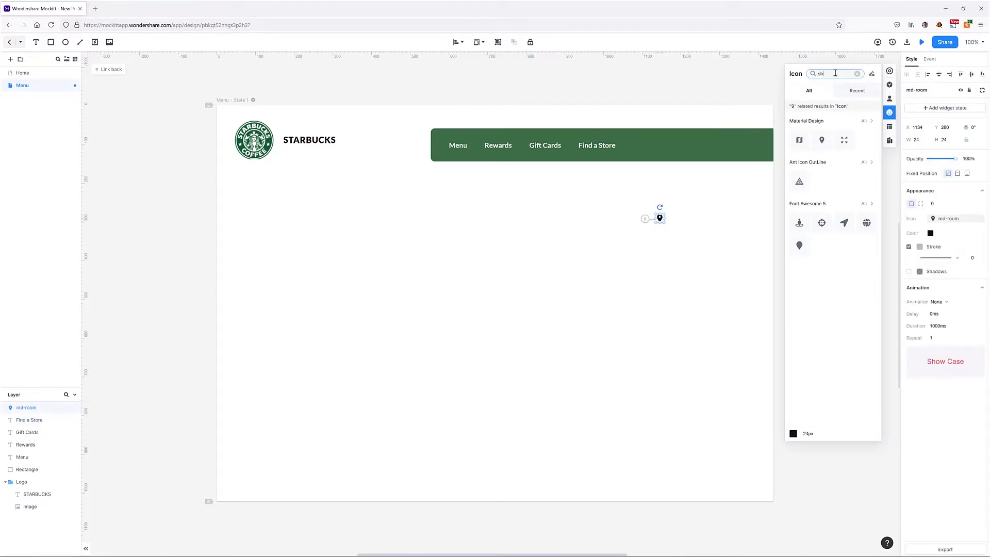
pyautogui.write('opping')
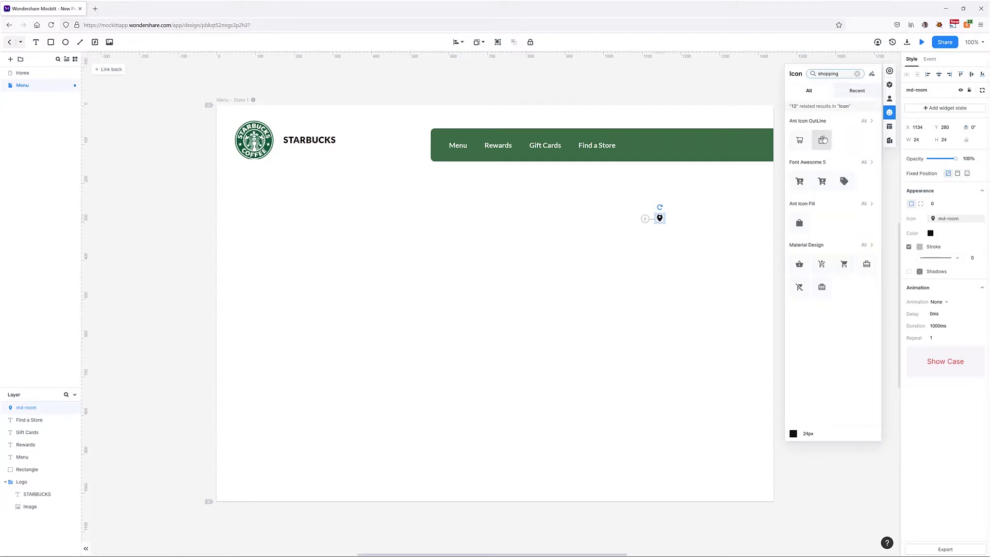
pyautogui.moveTo(821, 140); pyautogui.dragTo(679, 222)
pyautogui.scroll(1, 685, 242)
# Color the map pin icon #FDFDFD and move it into the header bar just before Find a Store.
pyautogui.click(660, 235)
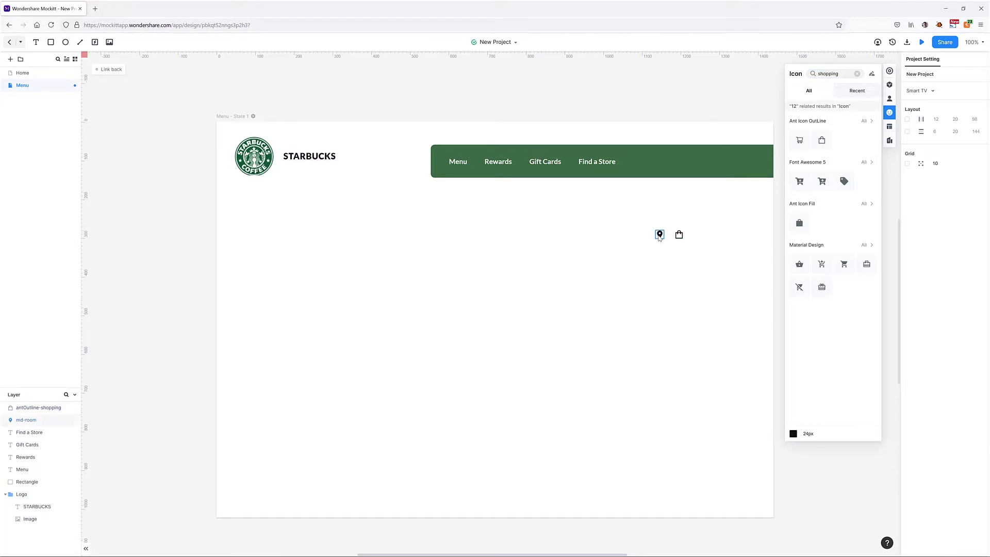
pyautogui.click(930, 234)
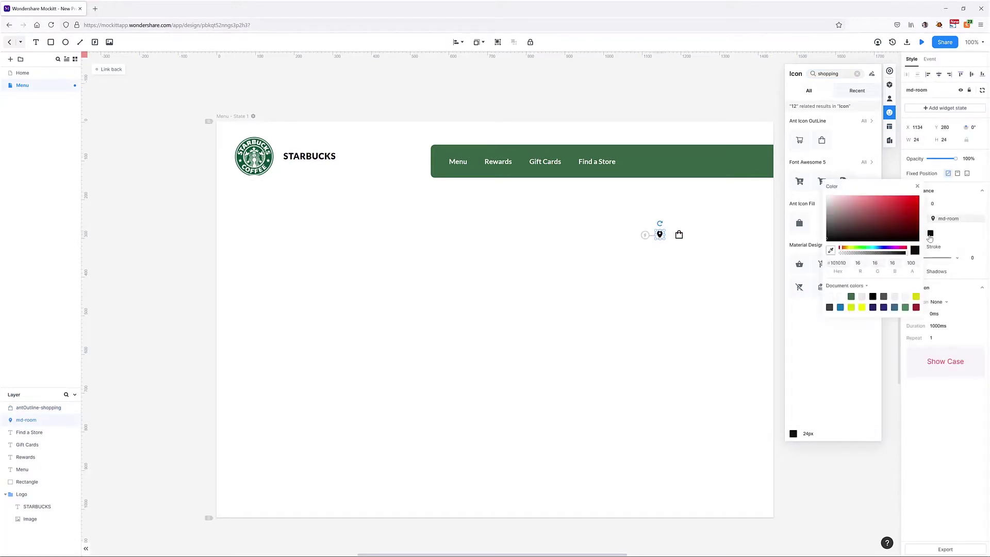
pyautogui.click(828, 297)
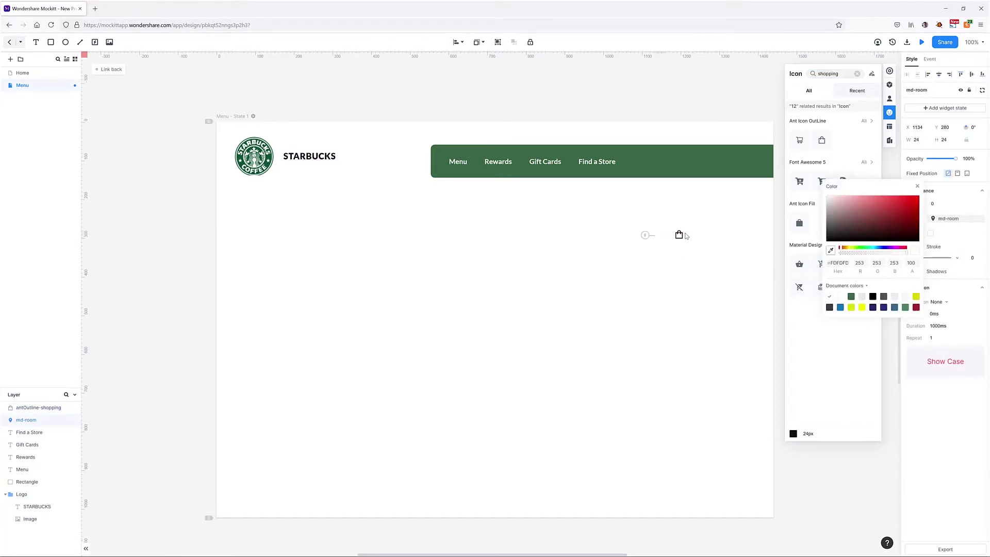
pyautogui.moveTo(661, 237); pyautogui.dragTo(572, 164)
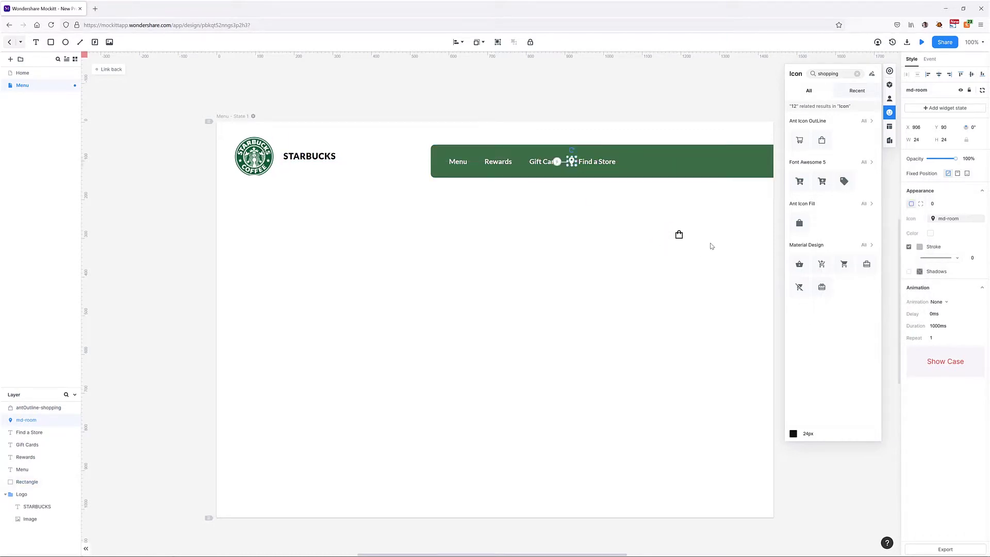
# Color the shopping bag icon #FDFDFD and move it to the right end of the header bar.
pyautogui.click(679, 236)
pyautogui.click(929, 234)
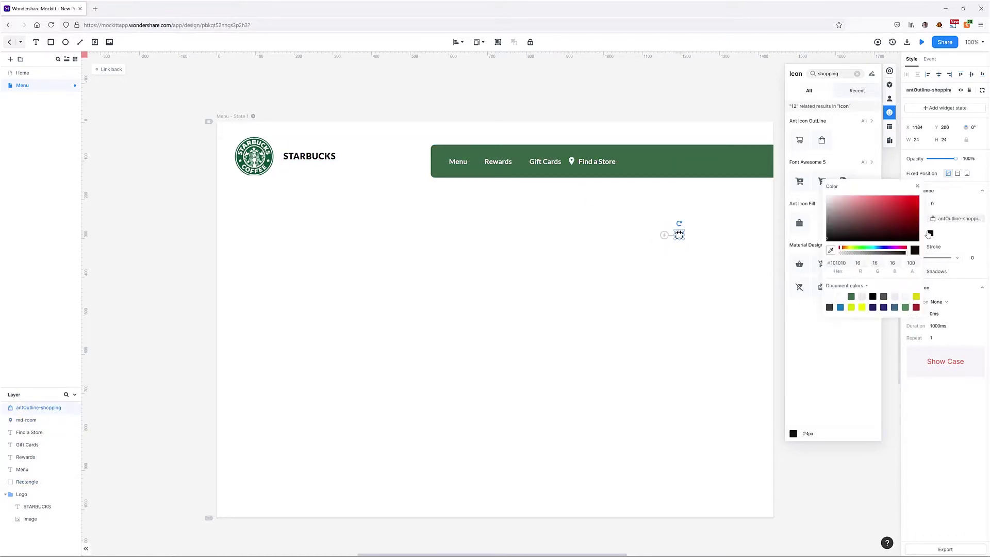
pyautogui.click(829, 297)
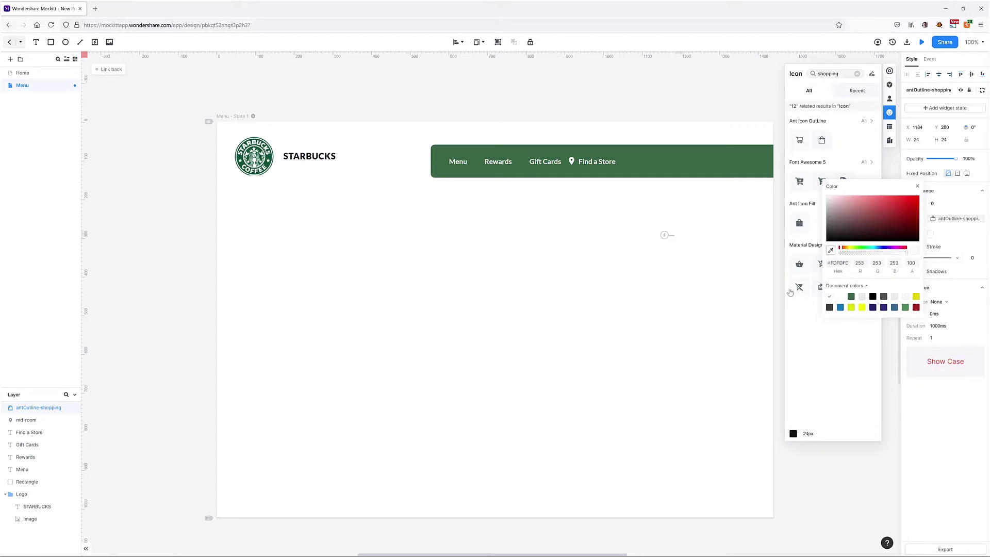
pyautogui.click(686, 237)
pyautogui.moveTo(686, 236); pyautogui.dragTo(754, 166)
pyautogui.hotkey('ctrl', 'z')
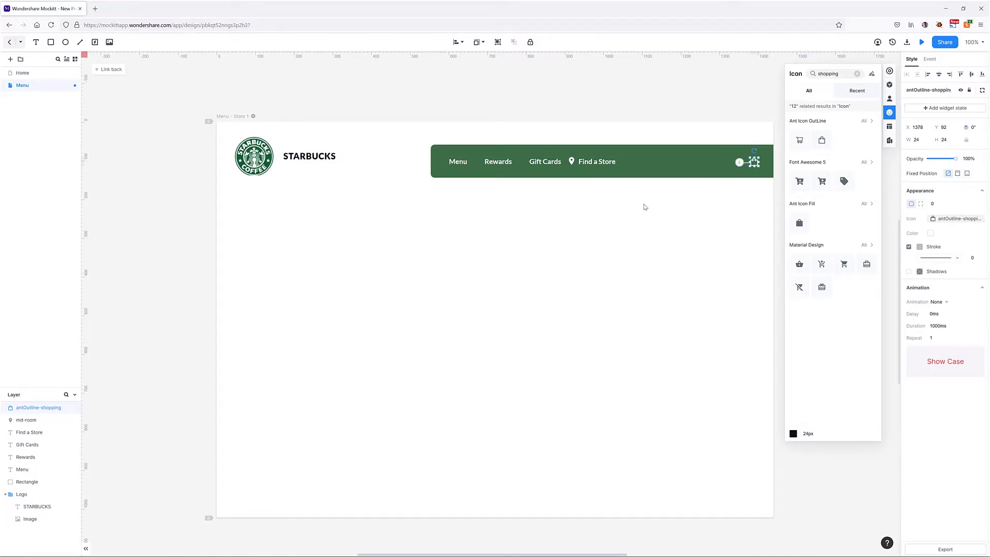
pyautogui.click(687, 214)
# Shift the map pin icon and the Find a Store label together slightly to the right, away from Gift Cards.
pyautogui.scroll(3, 608, 159)
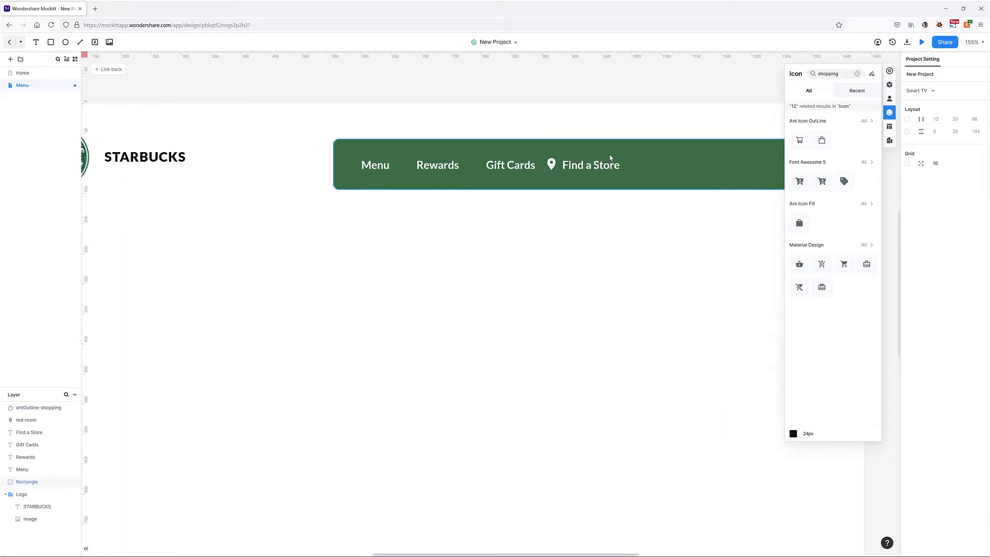
pyautogui.hscroll(3, 536, 209)
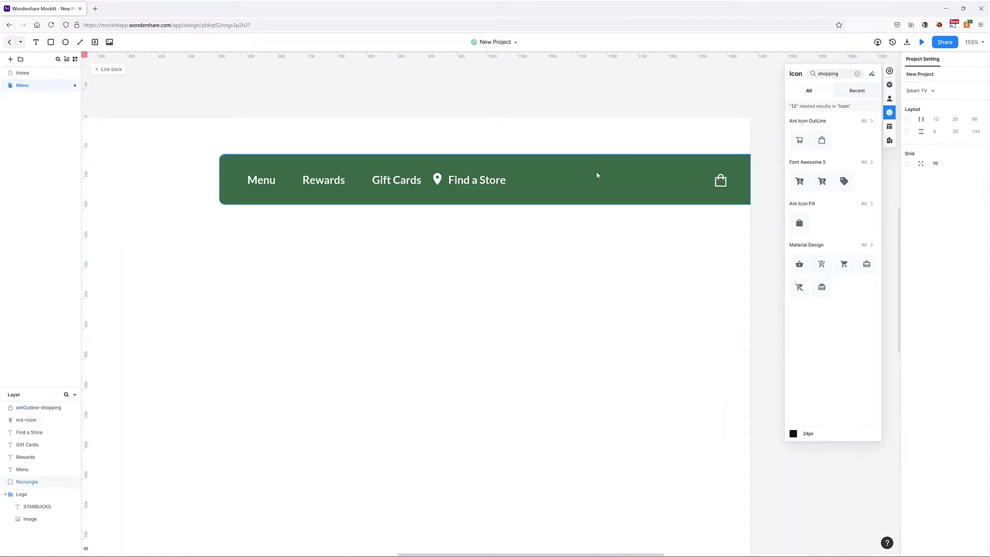
pyautogui.click(438, 180)
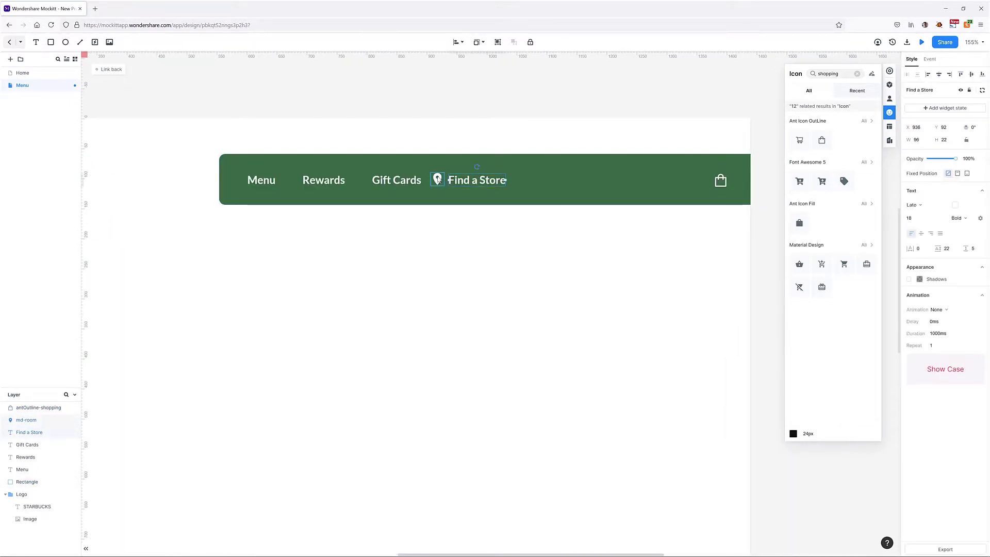
pyautogui.keyDown('shift'); pyautogui.click(458, 183); pyautogui.keyUp('shift')
pyautogui.moveTo(458, 183); pyautogui.dragTo(466, 183)
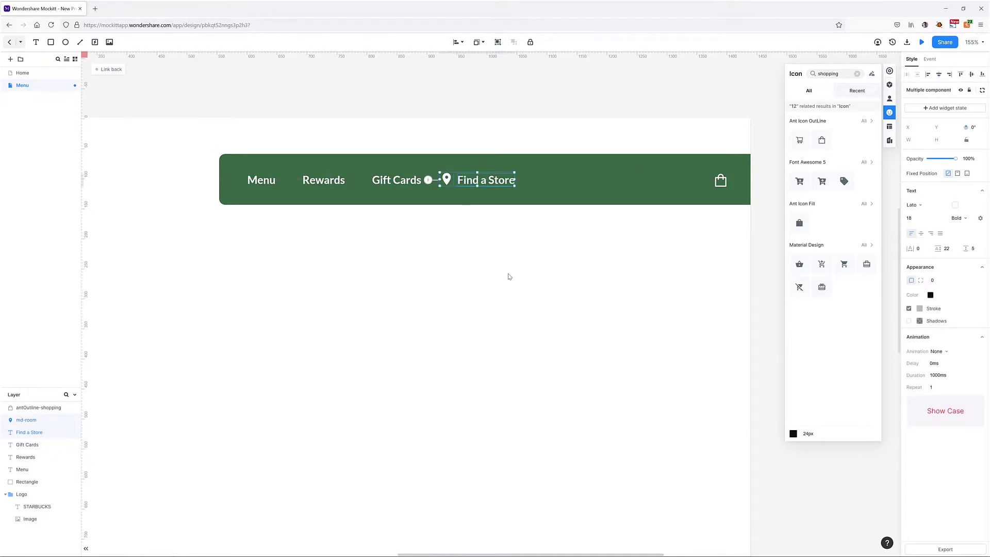
pyautogui.click(508, 276)
# Group the map pin icon with the Find a Store label.
pyautogui.click(446, 180)
pyautogui.keyDown('shift'); pyautogui.click(458, 180); pyautogui.keyUp('shift')
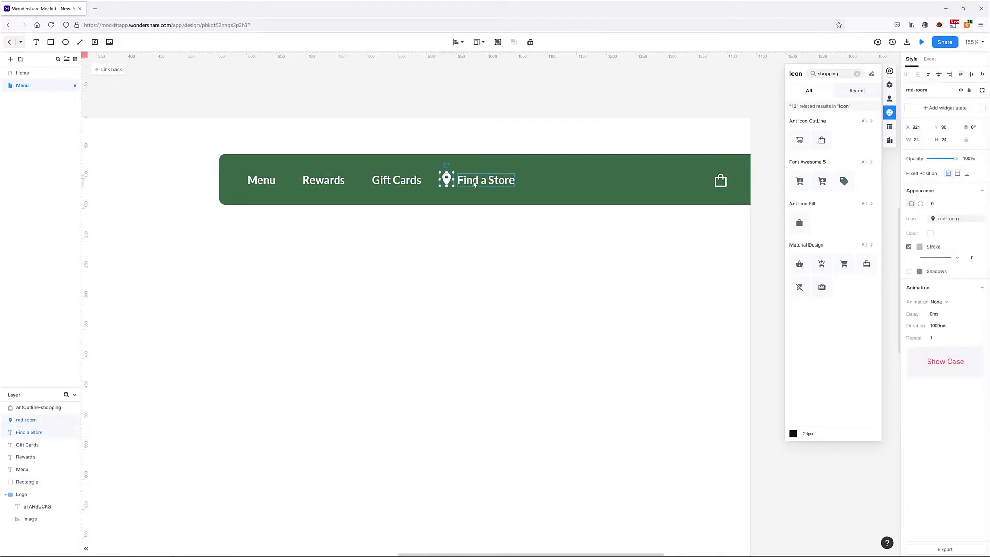
pyautogui.rightClick(474, 182)
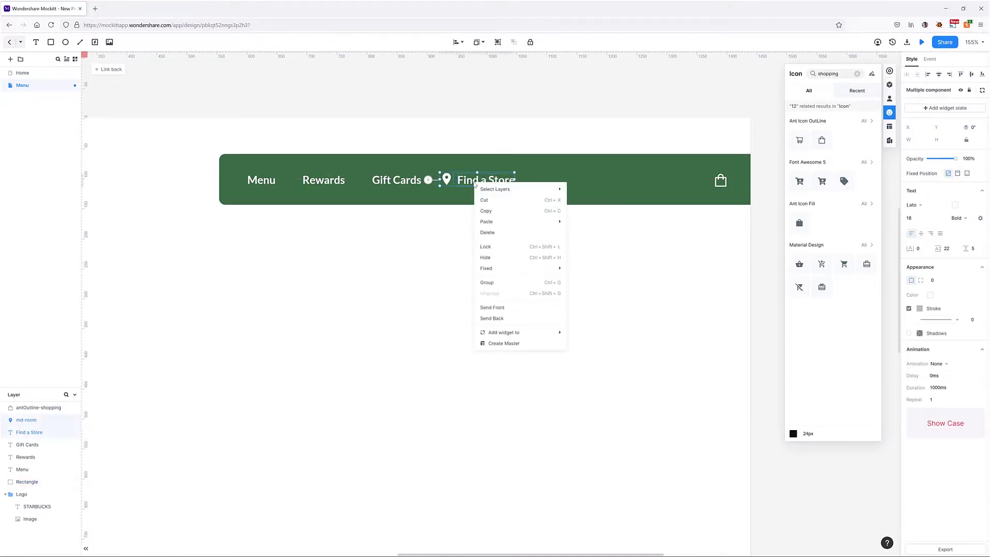
pyautogui.click(501, 283)
# Distribute Menu, Rewards, Gift Cards and the grouped Find a Store item evenly in the horizontal direction.
pyautogui.keyDown('shift'); pyautogui.click(407, 182); pyautogui.keyUp('shift')
pyautogui.keyDown('shift'); pyautogui.click(328, 185); pyautogui.keyUp('shift')
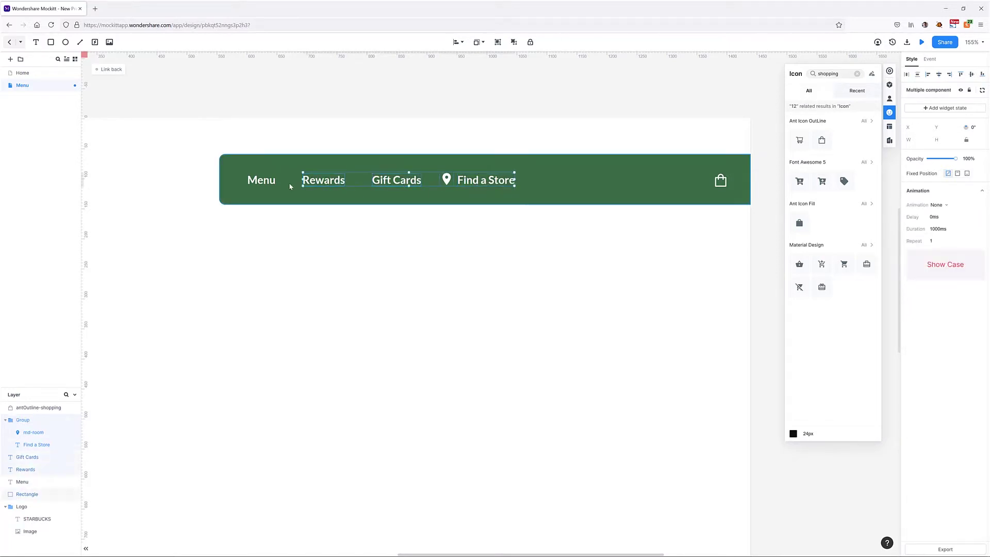
pyautogui.keyDown('shift'); pyautogui.click(261, 181); pyautogui.keyUp('shift')
pyautogui.click(456, 42)
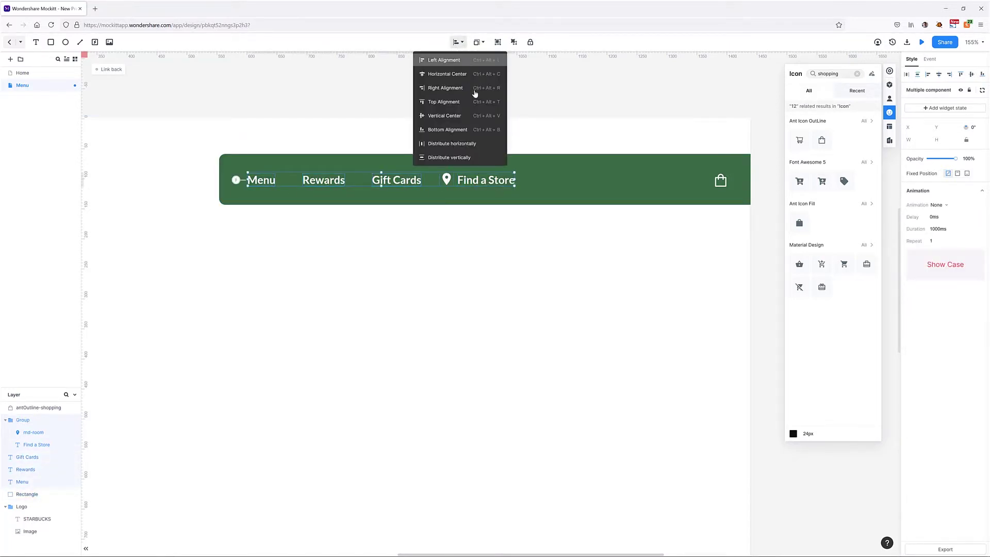
pyautogui.click(464, 143)
pyautogui.click(536, 265)
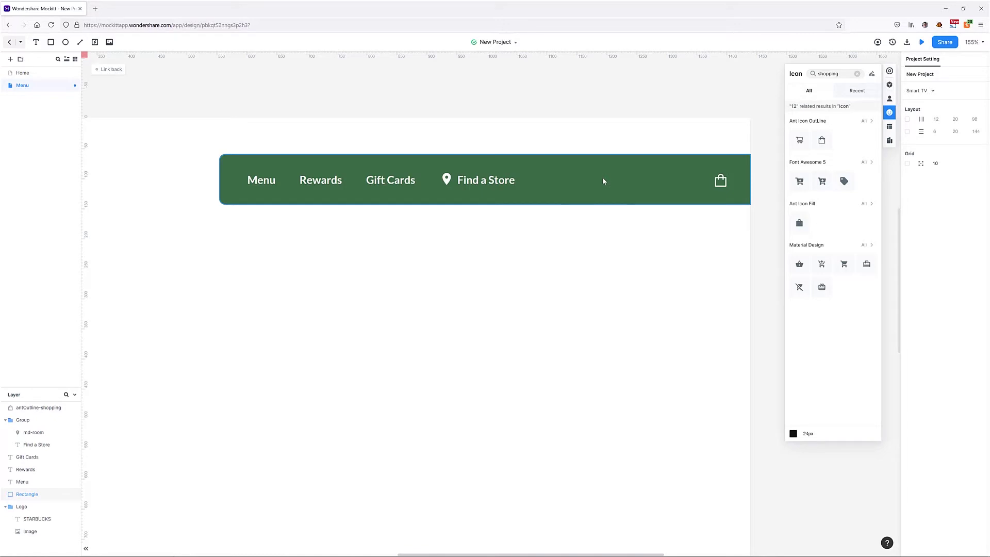
# Draw a rectangle about 247 × 47 between Find a Store and the shopping bag, with corner radius 50.
pyautogui.click(50, 41)
pyautogui.moveTo(538, 170)
pyautogui.mouseDown()
pyautogui.moveTo(689, 192)
pyautogui.moveTo(640, 186)
pyautogui.mouseUp()
pyautogui.click(934, 267)
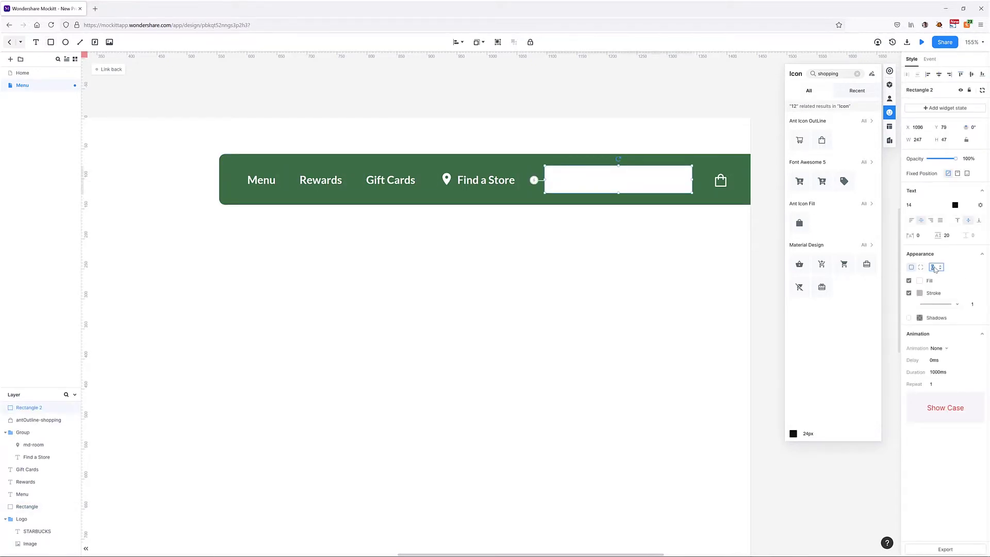
pyautogui.write('50')
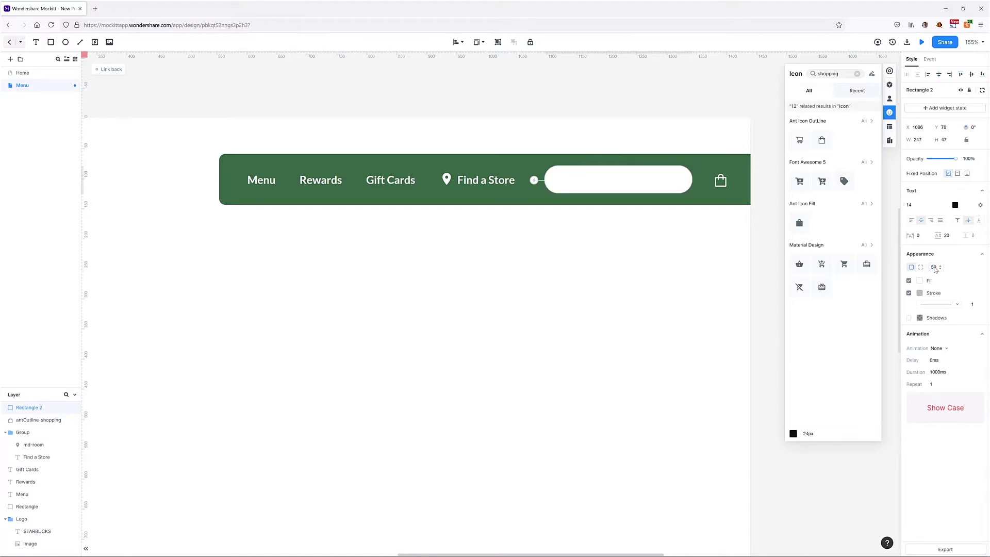
pyautogui.press('Return')
# Find a search icon in the icon library, place the Ant outline magnifier below the header bar and color it #ECEAEA.
pyautogui.doubleClick(842, 76)
pyautogui.write('search')
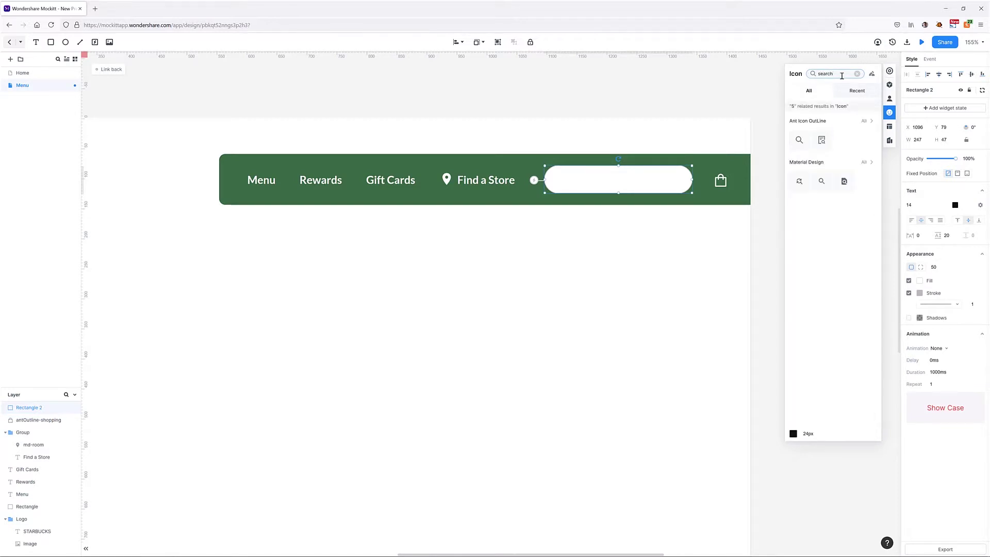
pyautogui.moveTo(806, 147); pyautogui.dragTo(606, 265)
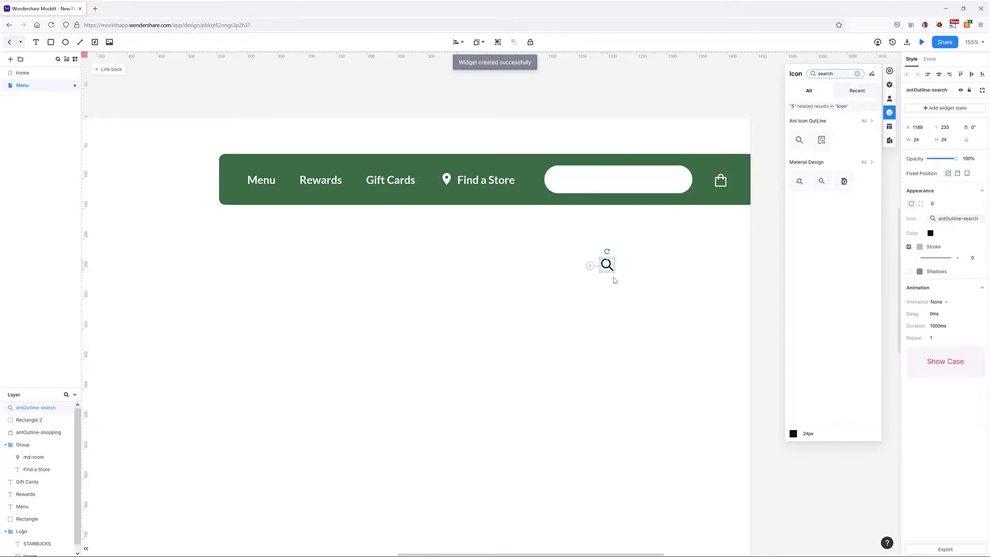
pyautogui.click(929, 234)
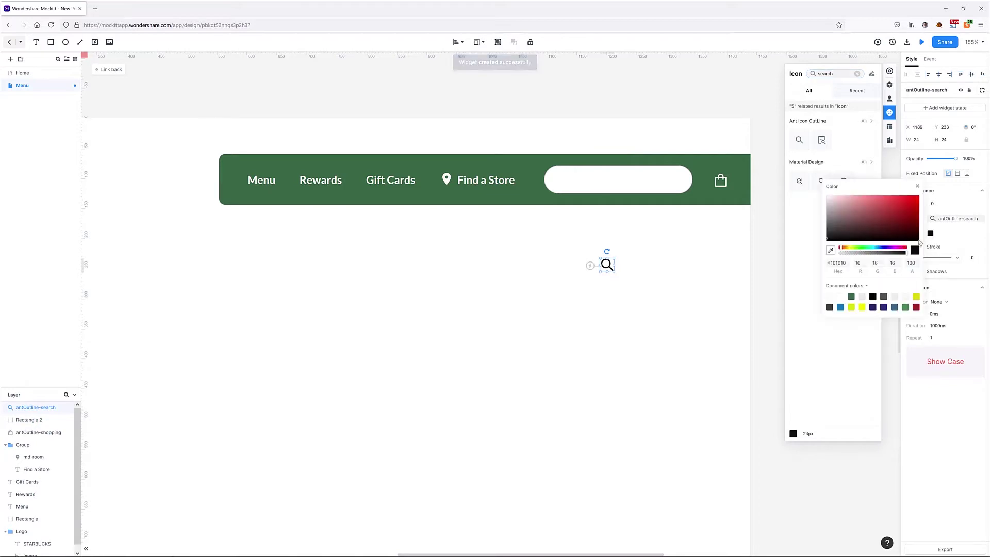
pyautogui.click(862, 298)
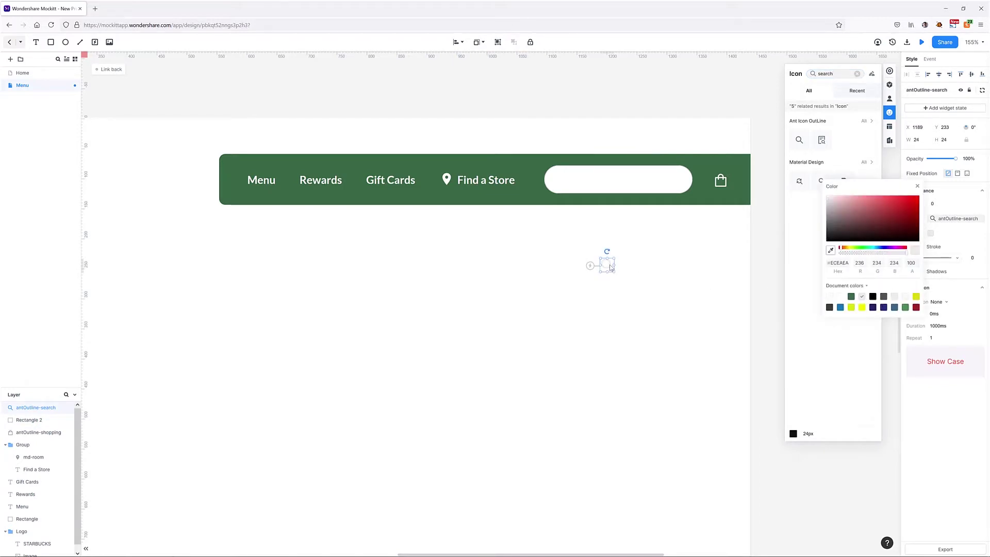
# Move the magnifier icon inside the white search field and place a copy of the Menu label beside it.
pyautogui.moveTo(607, 265); pyautogui.dragTo(566, 182)
pyautogui.click(262, 181)
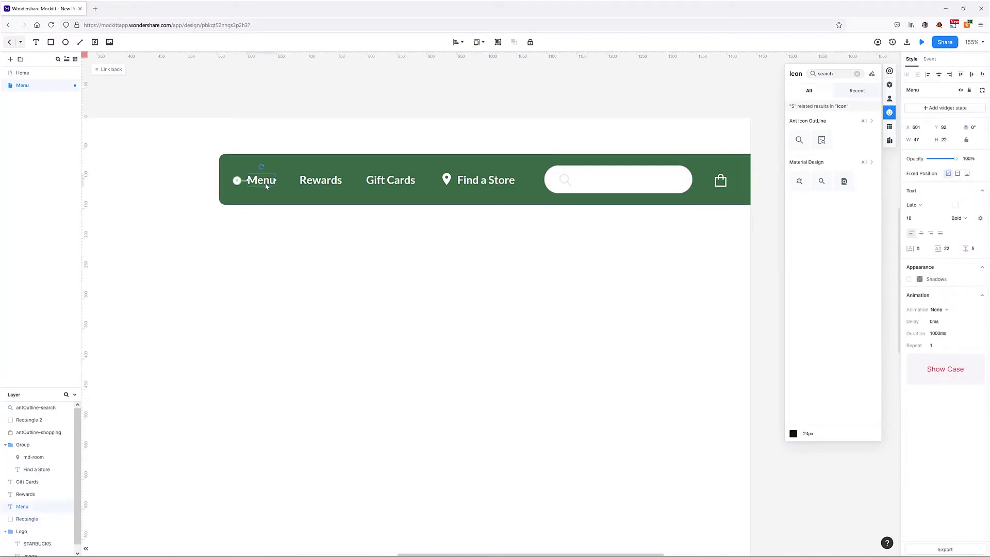
pyautogui.moveTo(267, 190); pyautogui.dragTo(594, 184)
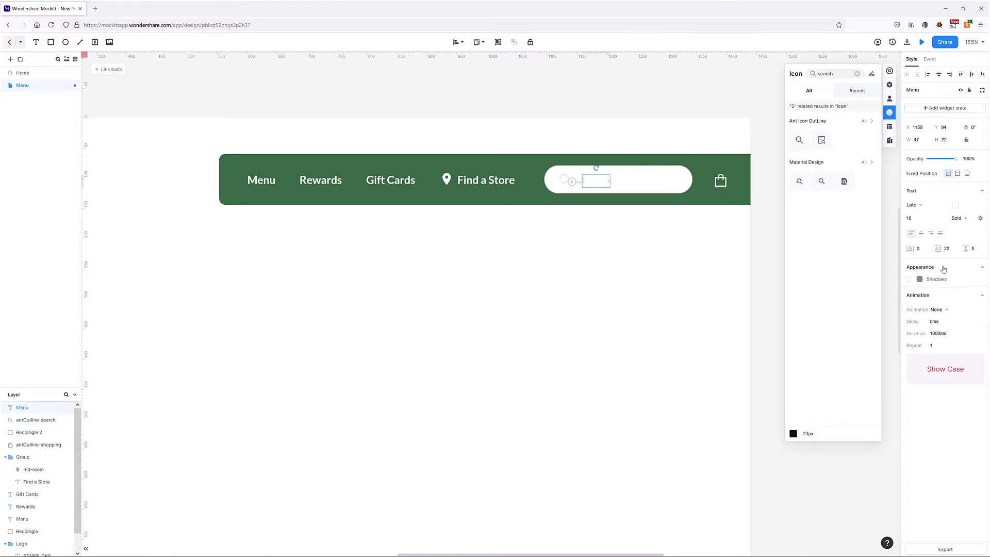
# Color the copied label in the search field light gray and change its text to "Search here".
pyautogui.click(955, 205)
pyautogui.click(855, 271)
pyautogui.click(593, 183)
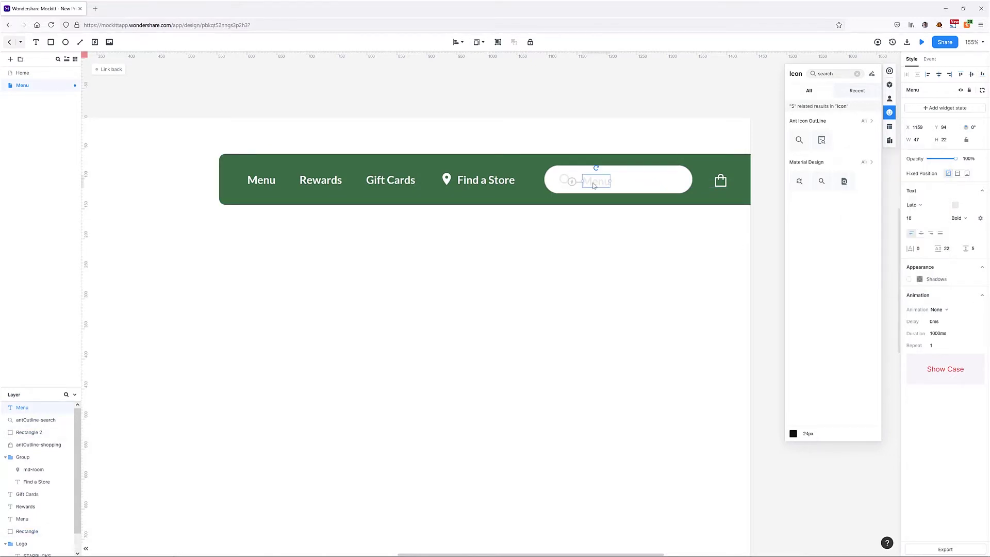
pyautogui.doubleClick(592, 183)
pyautogui.doubleClick(594, 182)
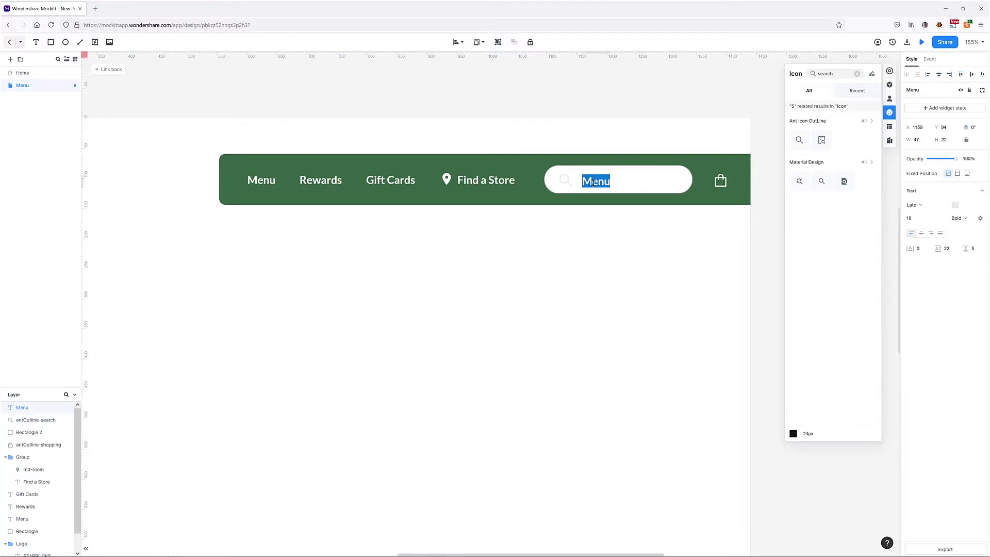
pyautogui.write('Search here')
pyautogui.click(625, 185)
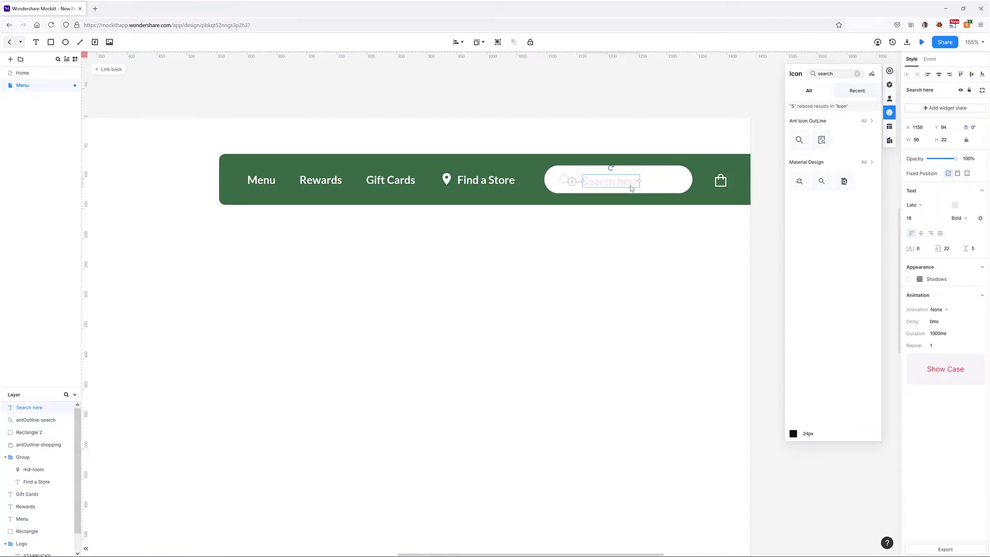
# Set the font size of the "Search here" text to 12.
pyautogui.click(914, 219)
pyautogui.doubleClick(913, 219)
pyautogui.write('12')
pyautogui.press('Return')
# Shrink the magnifier icon in the search field and bring the icon and the "Search here" text closer together.
pyautogui.click(564, 184)
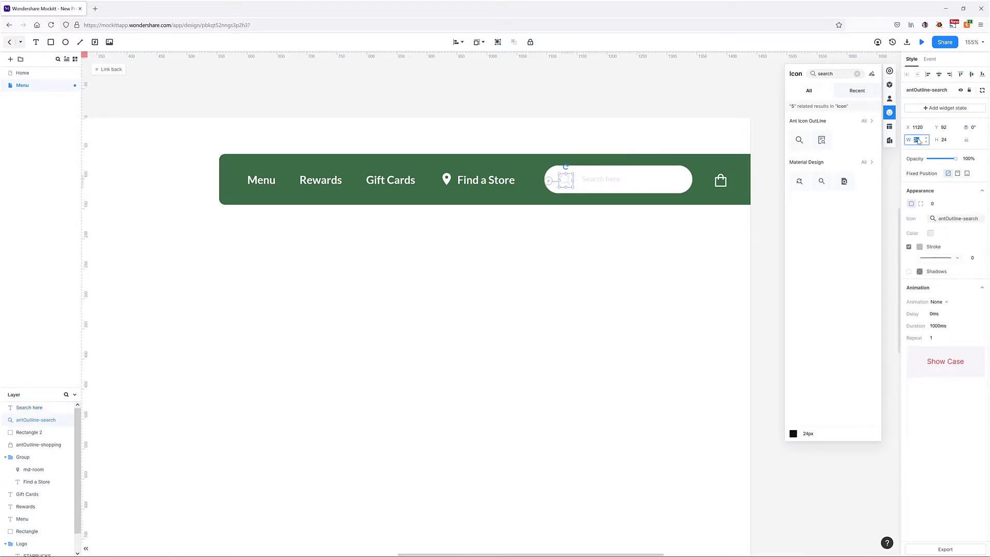
pyautogui.press('Escape')
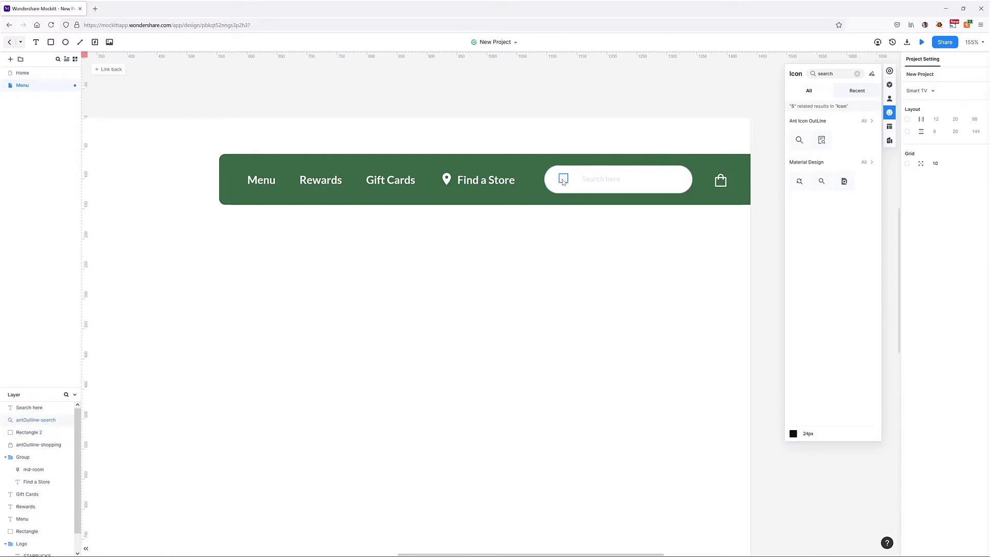
pyautogui.moveTo(563, 182); pyautogui.dragTo(586, 184)
# Align the "Search here" text, magnifier icon and white rounded rectangle on their vertical center.
pyautogui.keyDown('shift'); pyautogui.click(566, 182); pyautogui.keyUp('shift')
pyautogui.keyDown('shift'); pyautogui.click(553, 180); pyautogui.keyUp('shift')
pyautogui.click(458, 42)
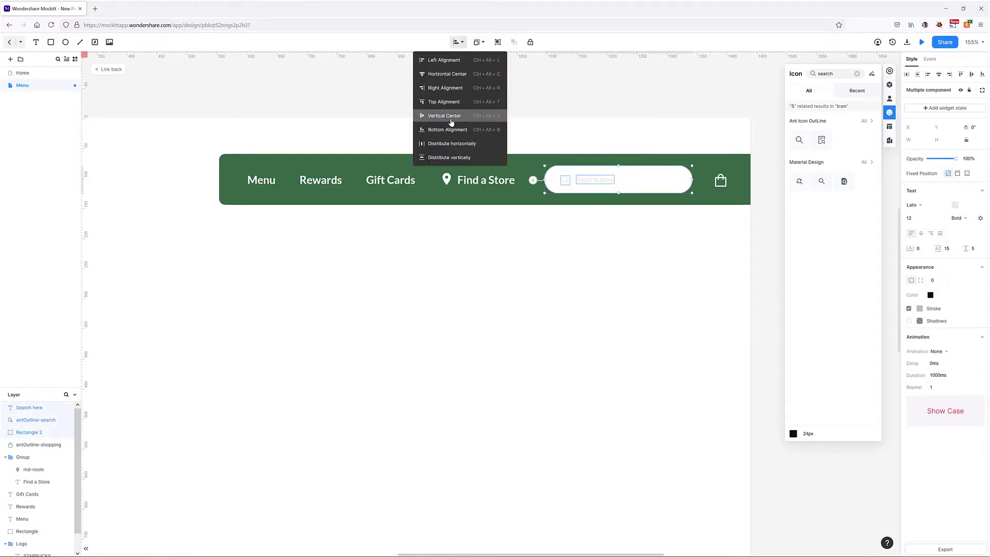
pyautogui.click(588, 248)
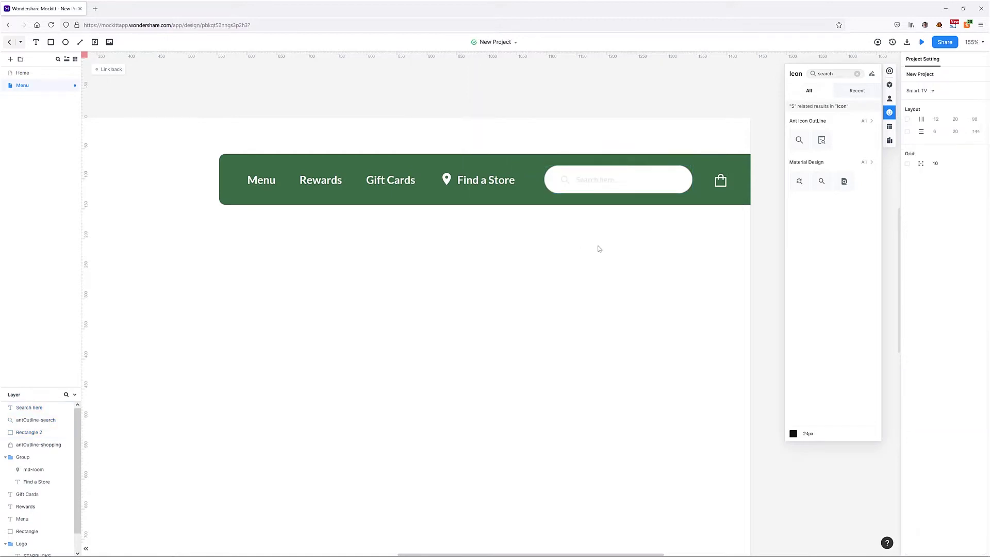
# Group the "Search here" text, magnifier icon and white rounded rectangle together.
pyautogui.click(589, 183)
pyautogui.keyDown('shift'); pyautogui.click(565, 180); pyautogui.keyUp('shift')
pyautogui.keyDown('shift'); pyautogui.click(594, 169); pyautogui.keyUp('shift')
pyautogui.hotkey('ctrl', 'g')
# Group the green bar with all its navigation labels, icons and search field, and name the group Menu.
pyautogui.click(720, 181)
pyautogui.click(313, 324)
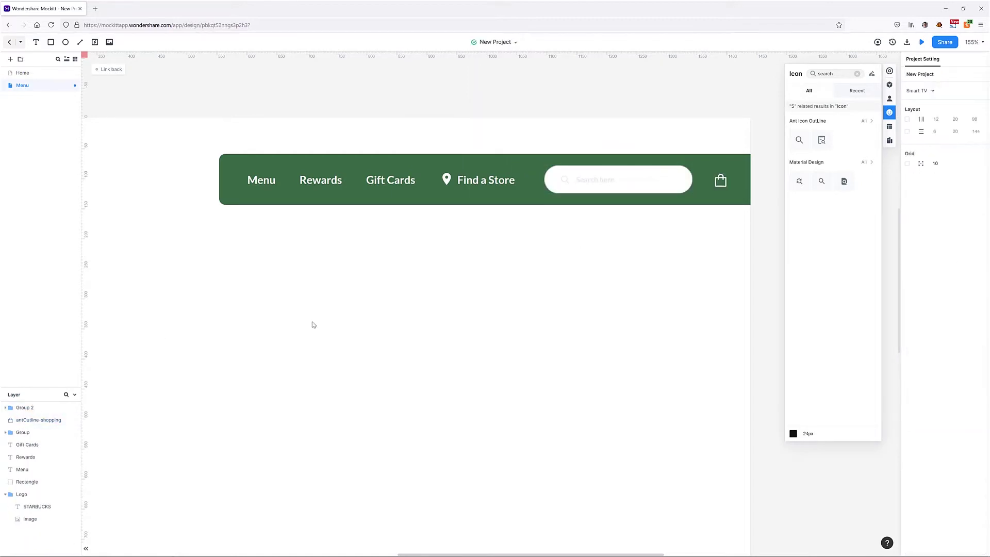
pyautogui.moveTo(182, 129); pyautogui.dragTo(776, 246)
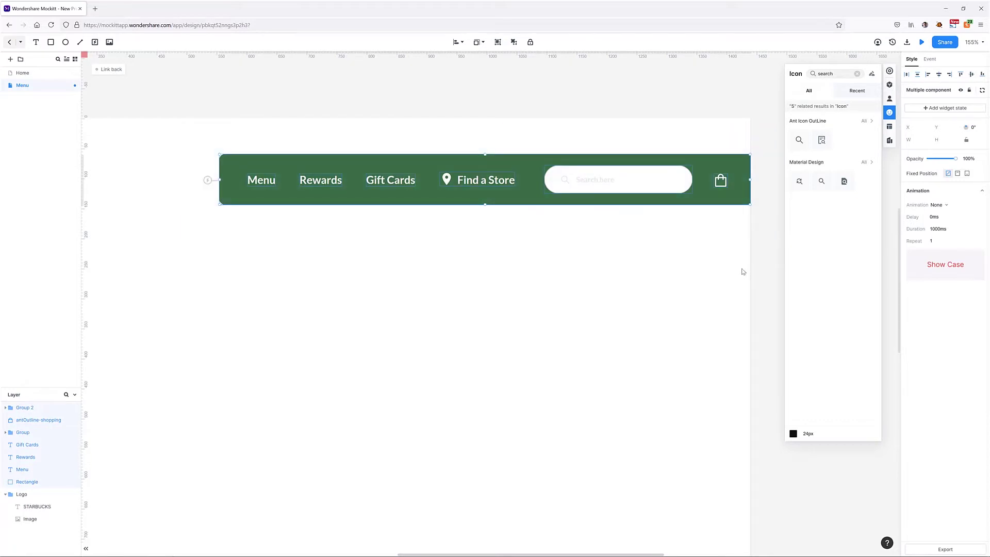
pyautogui.hotkey('ctrl', 'g')
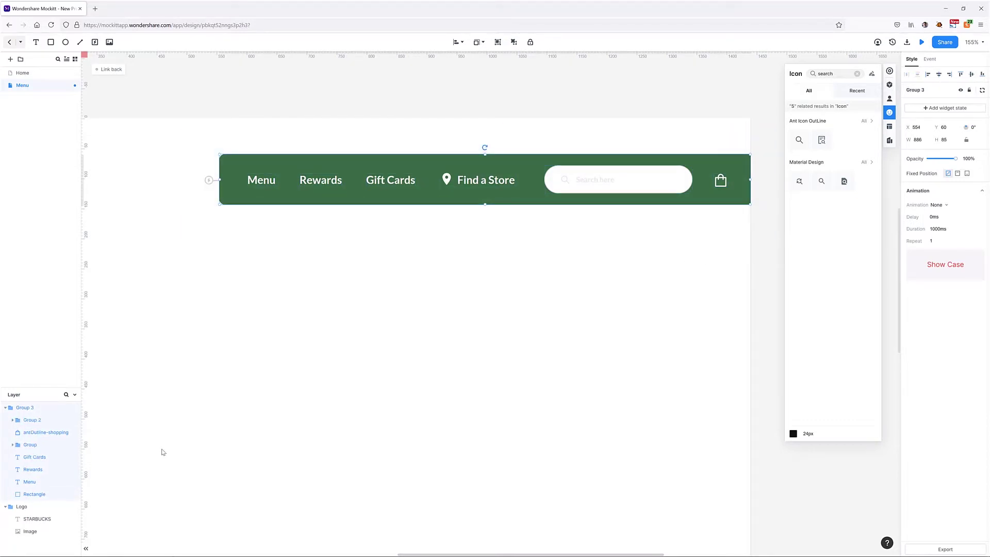
pyautogui.doubleClick(23, 409)
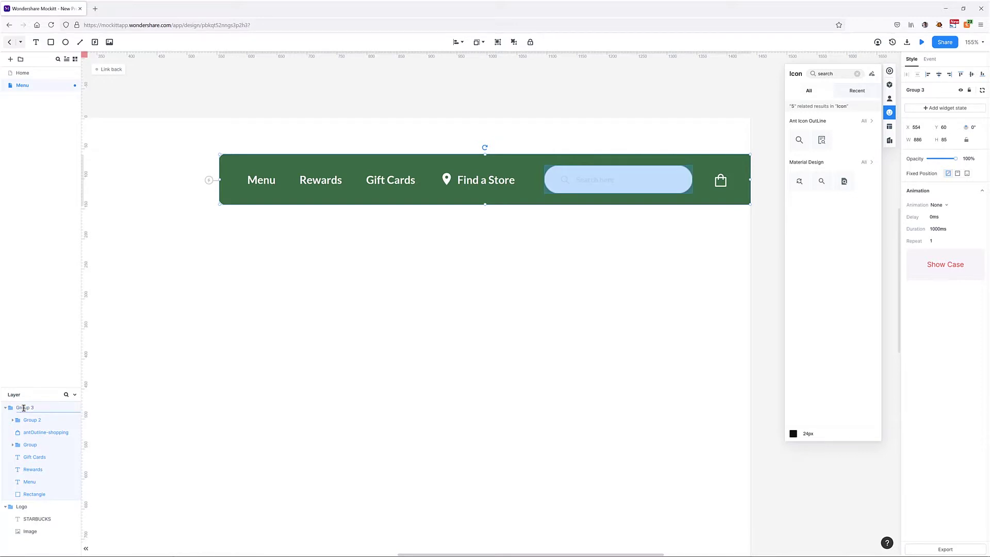
pyautogui.press('Return')
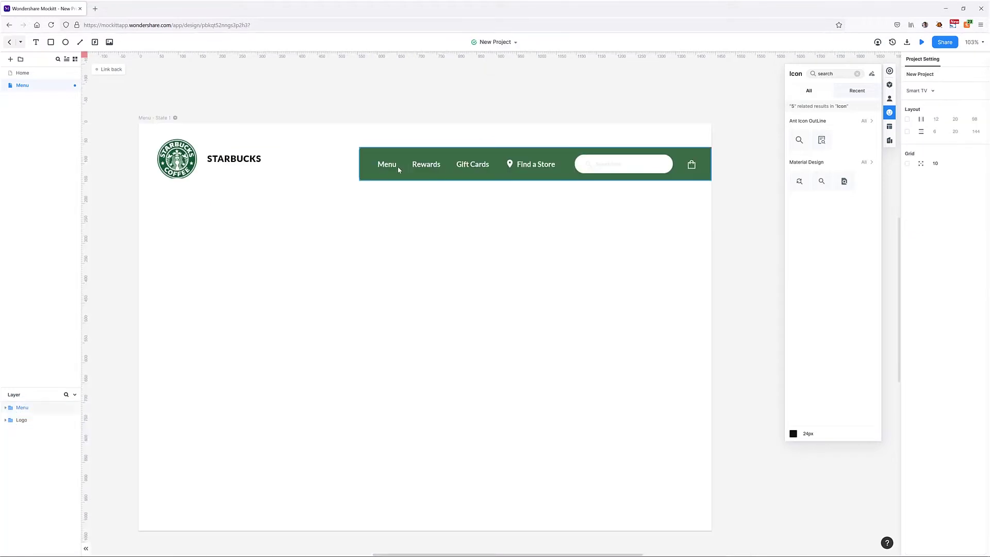
# Align the Logo and Menu groups on their vertical center.
pyautogui.moveTo(148, 133); pyautogui.dragTo(768, 230)
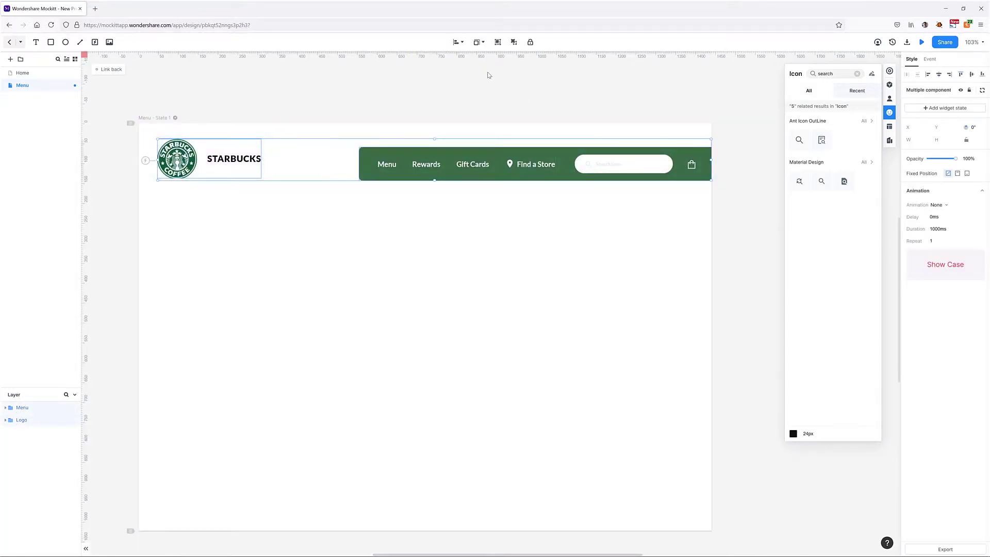
pyautogui.click(461, 43)
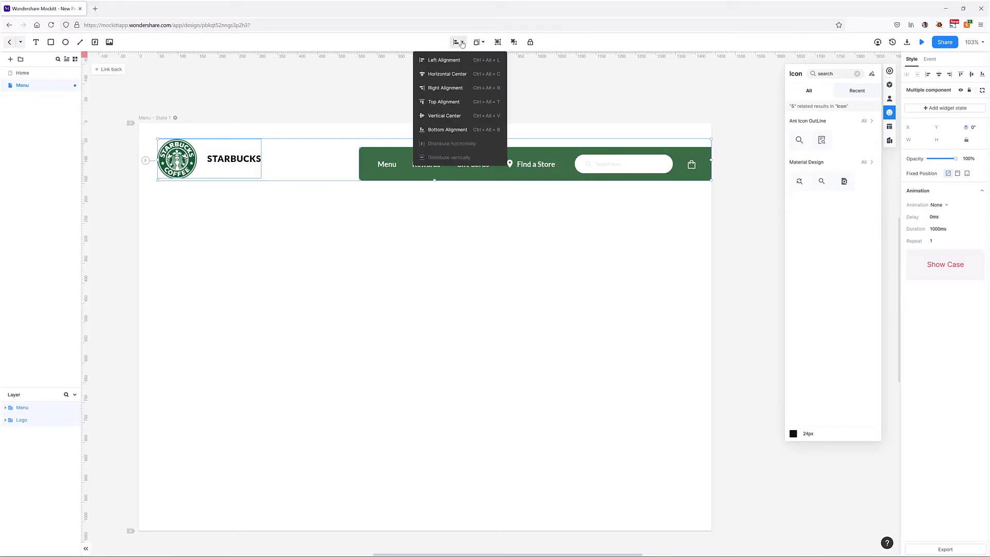
pyautogui.click(456, 117)
pyautogui.click(476, 245)
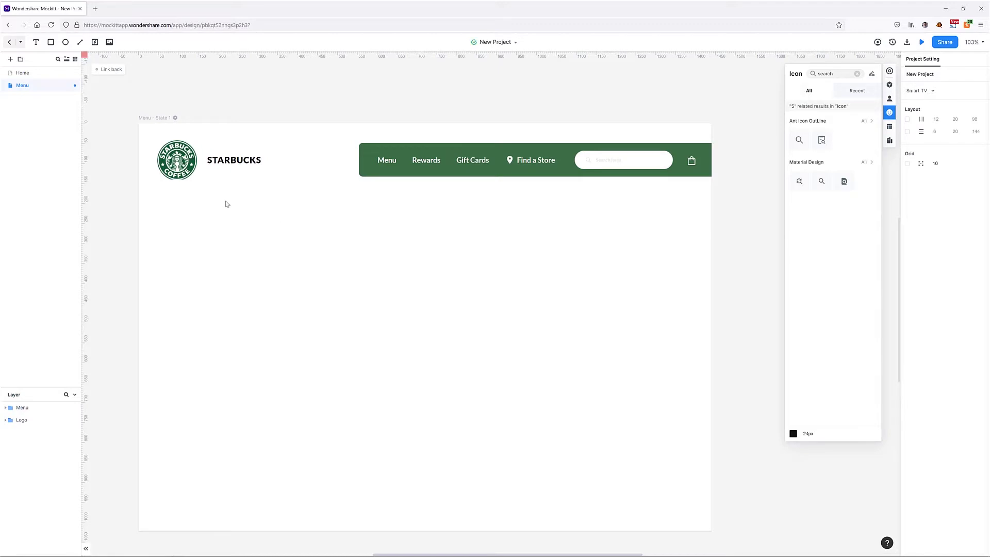
# Group the Logo and Menu groups together and name the new group Header.
pyautogui.moveTo(147, 126); pyautogui.dragTo(748, 260)
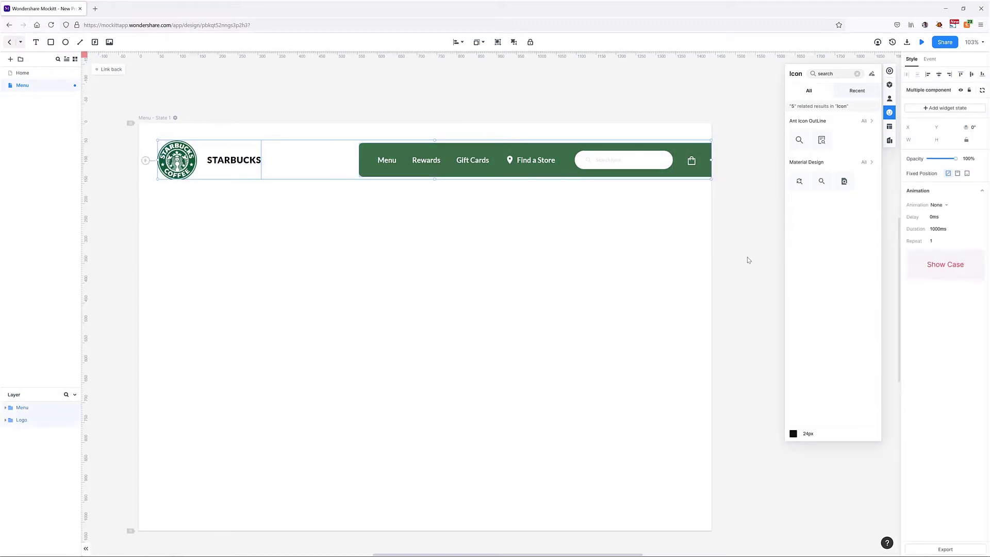
pyautogui.hotkey('ctrl', 'g')
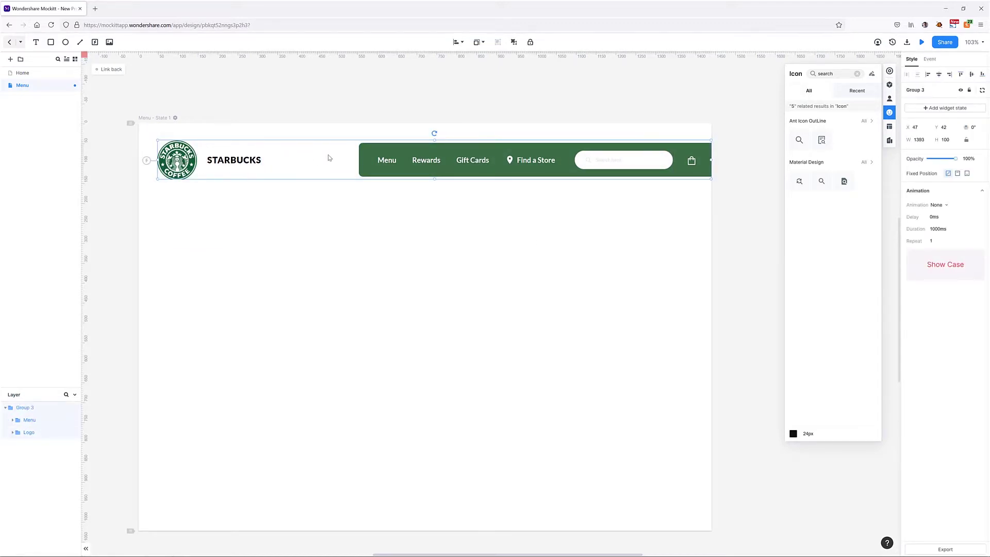
pyautogui.doubleClick(25, 410)
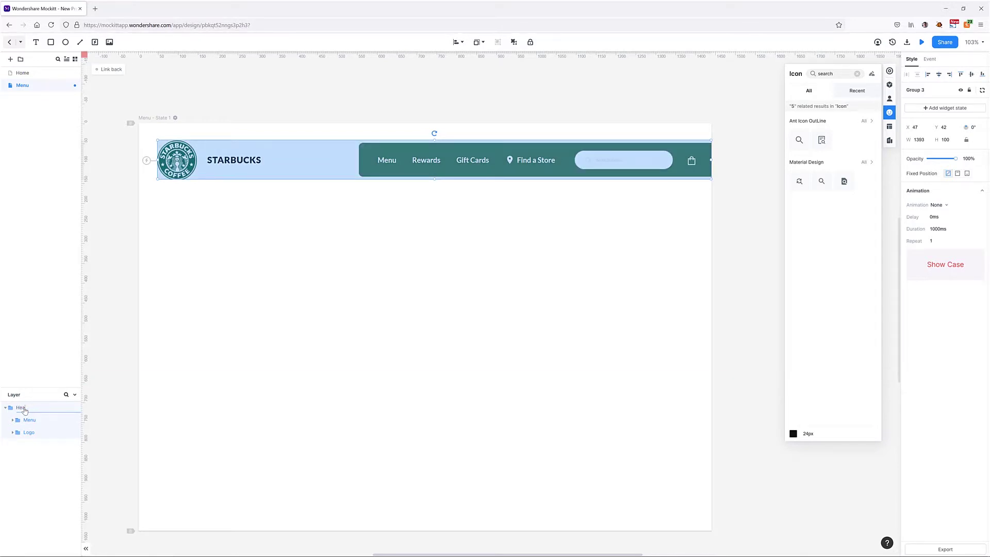
pyautogui.press('Return')
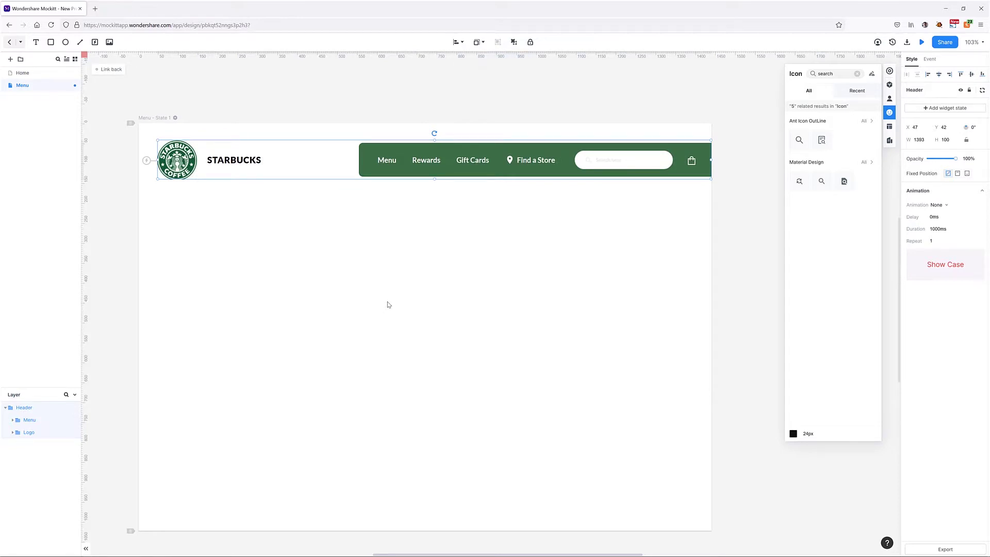
# Create a reusable master from the Header group and name it "Master Header".
pyautogui.rightClick(561, 161)
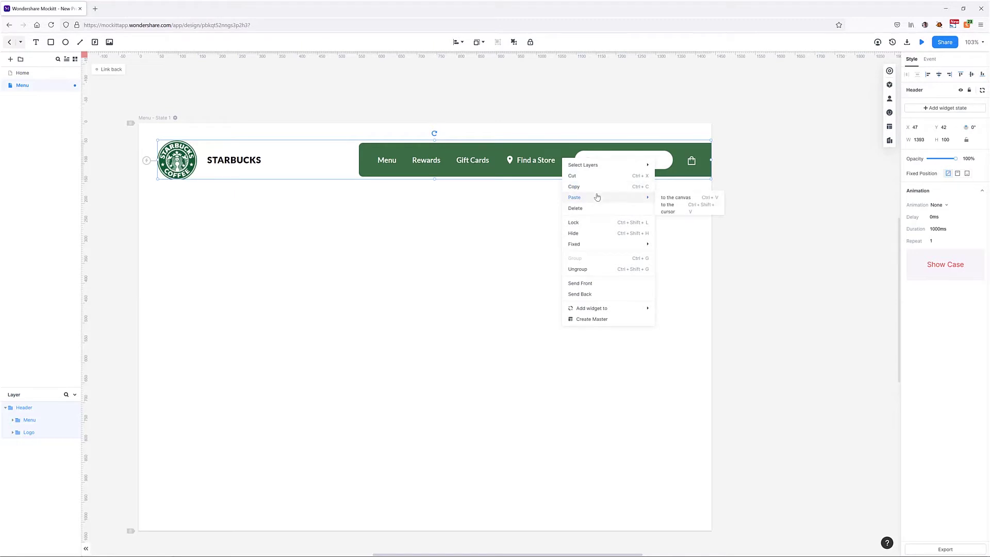
pyautogui.click(597, 320)
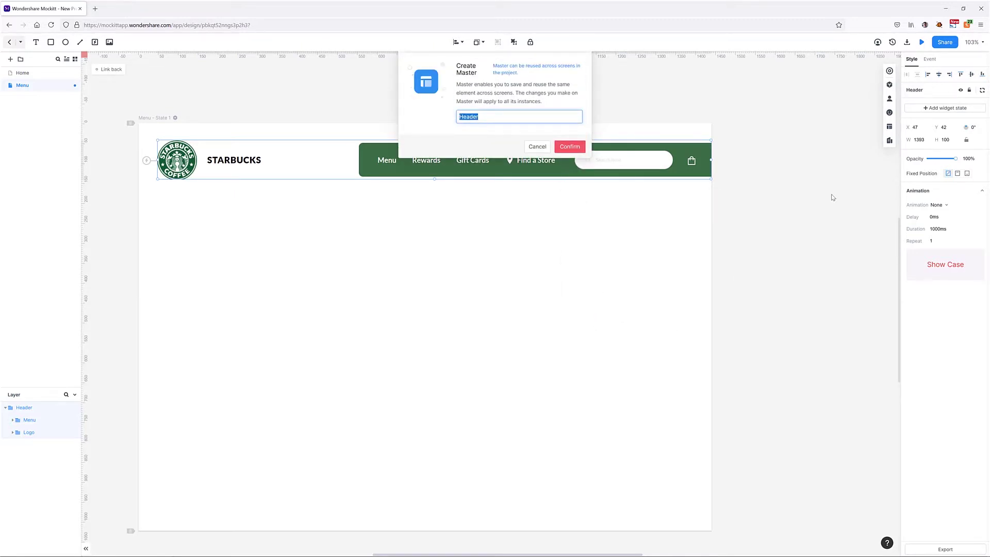
pyautogui.write('MAs')
pyautogui.write('aster HEade')
pyautogui.write('e')
pyautogui.press('Return')
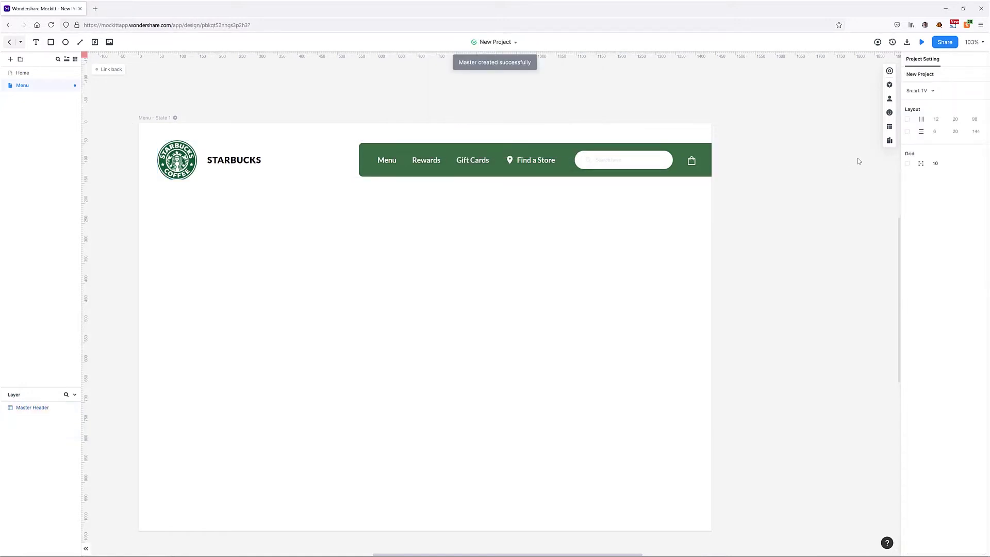
# Place the Master Header from the master library on the Home screen.
pyautogui.click(889, 126)
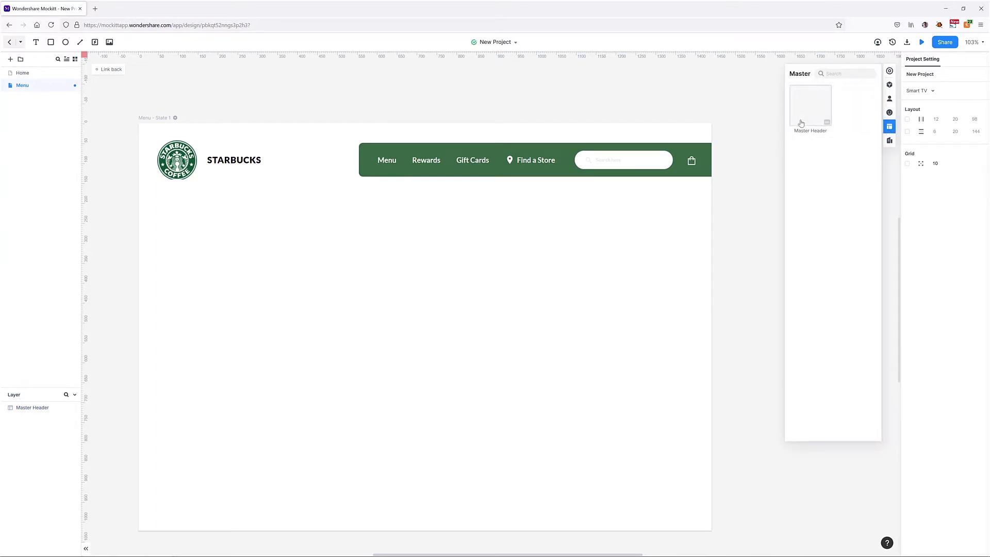
pyautogui.click(890, 128)
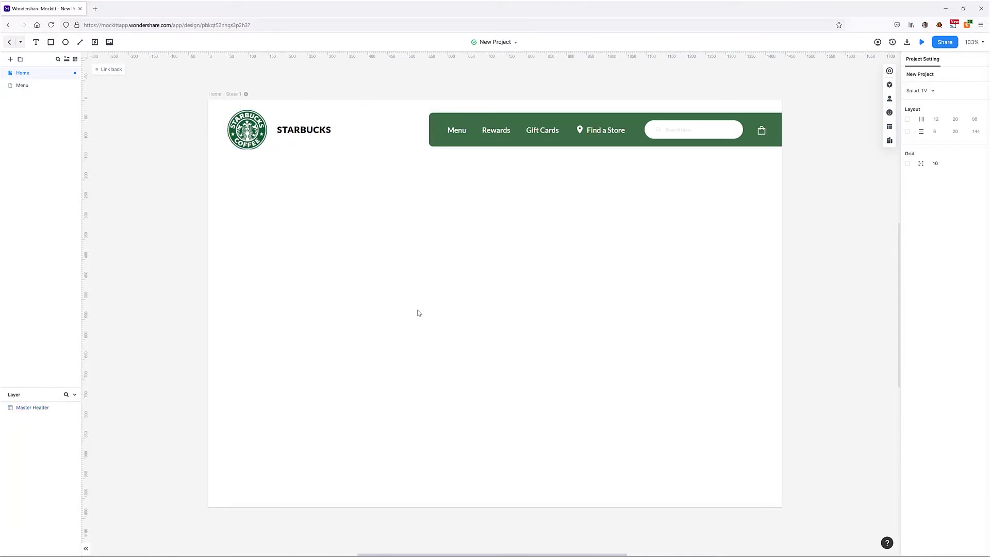
# Add the two-line heading "Frappuccino & cortado black" below the Home screen's logo and move it to X 54, Y 312.
pyautogui.click(35, 41)
pyautogui.click(246, 251)
pyautogui.write('Frappuccino & cortado black')
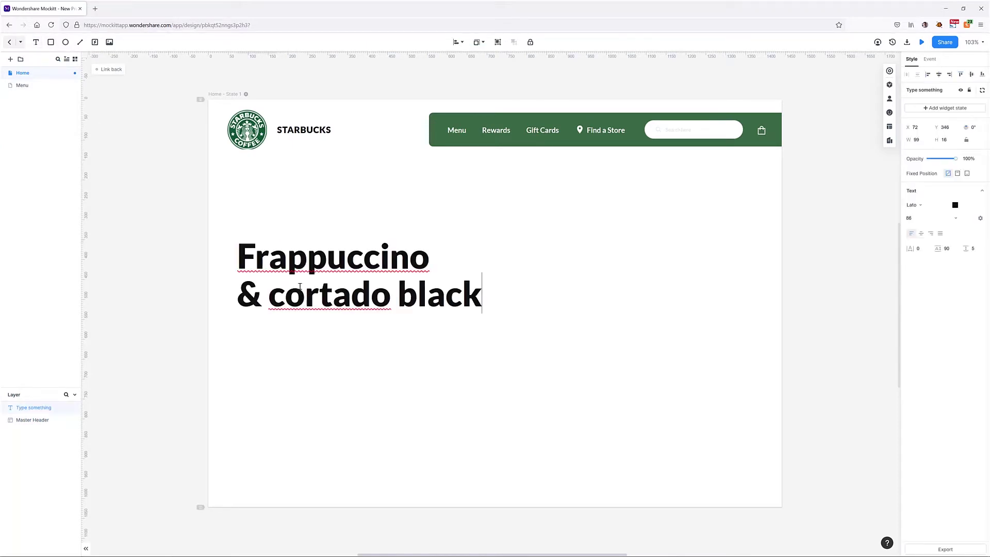
pyautogui.press('Escape')
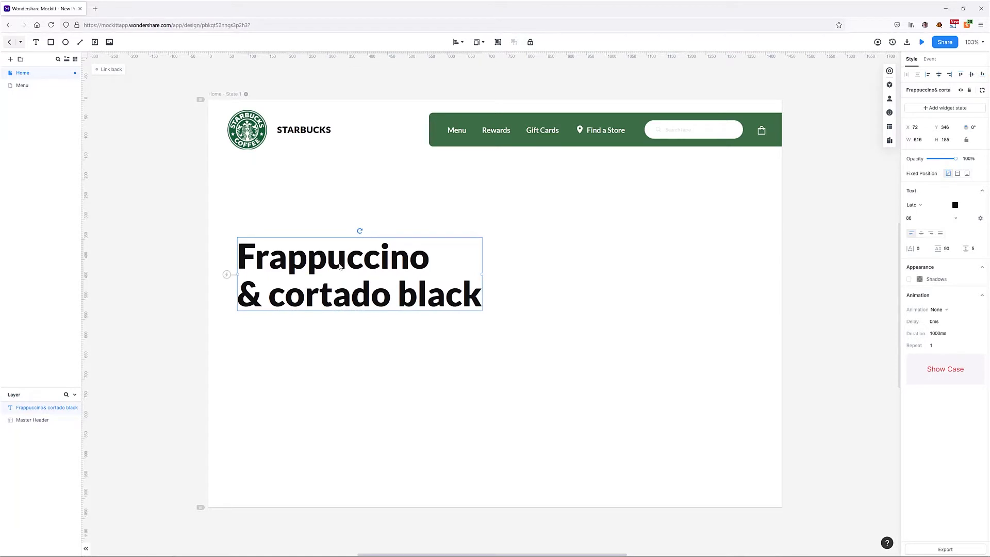
pyautogui.moveTo(340, 266); pyautogui.dragTo(332, 253)
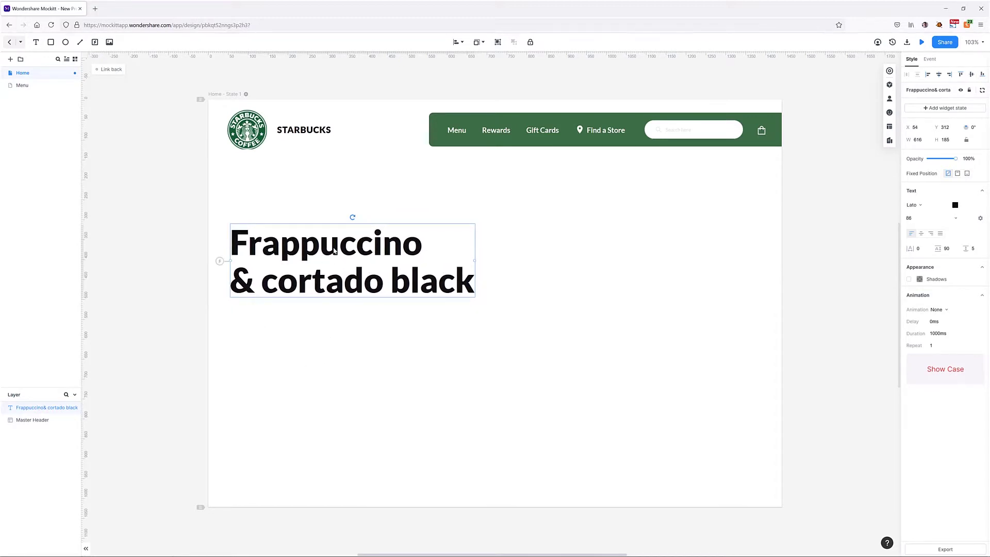
# Open coffeeipsum.com in a new browser tab and copy the first paragraph of its placeholder text.
pyautogui.click(95, 8)
pyautogui.write('coffeeipsum.com/')
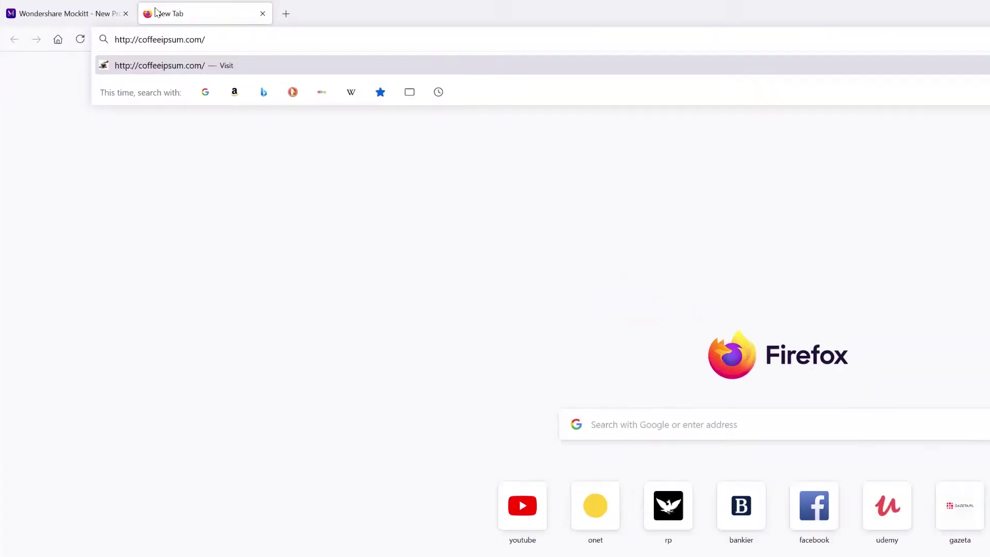
pyautogui.press('Return')
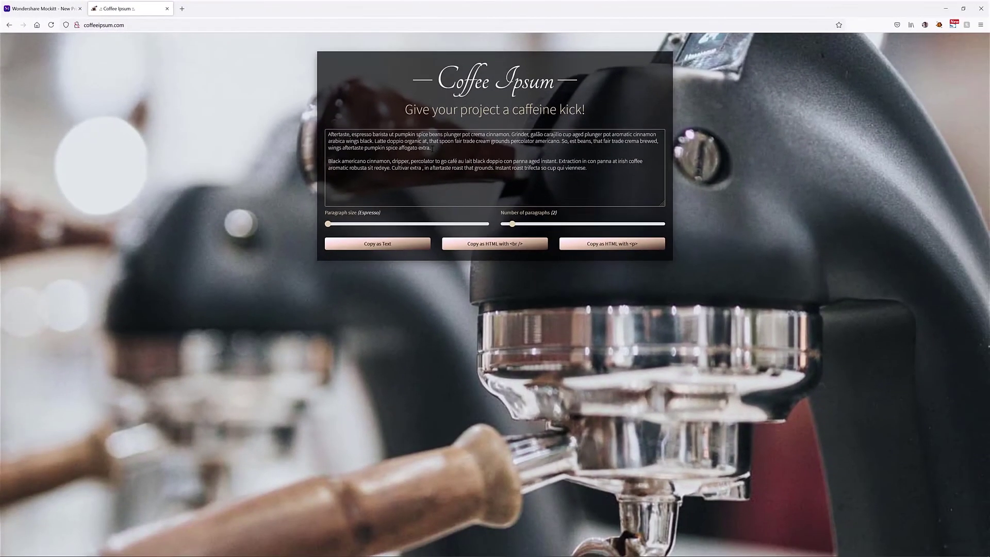
pyautogui.moveTo(646, 217); pyautogui.dragTo(487, 198)
pyautogui.hotkey('ctrl', 'c')
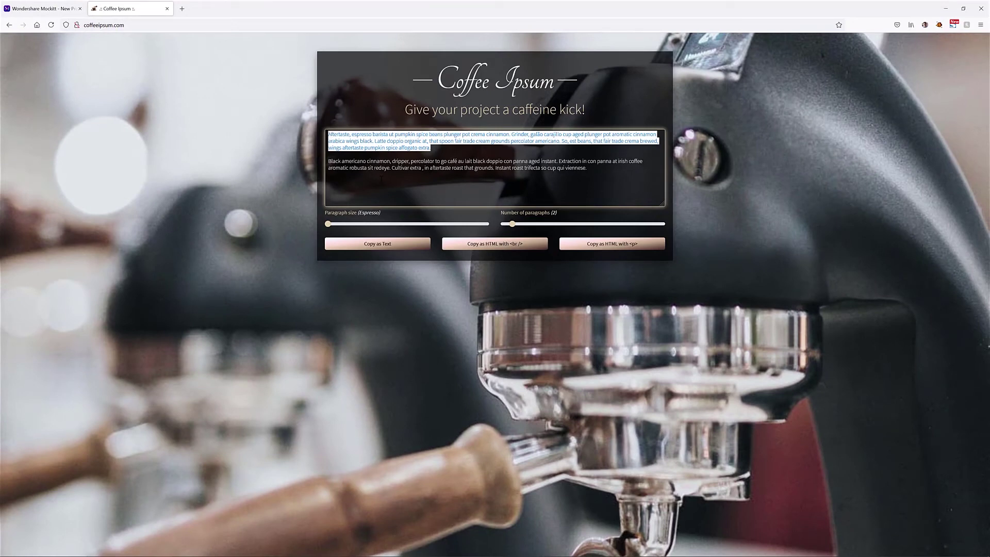
# Switch back to Mockitt, draw a text box about 623 × 217 under the heading and paste the copied paragraph into it.
pyautogui.click(42, 8)
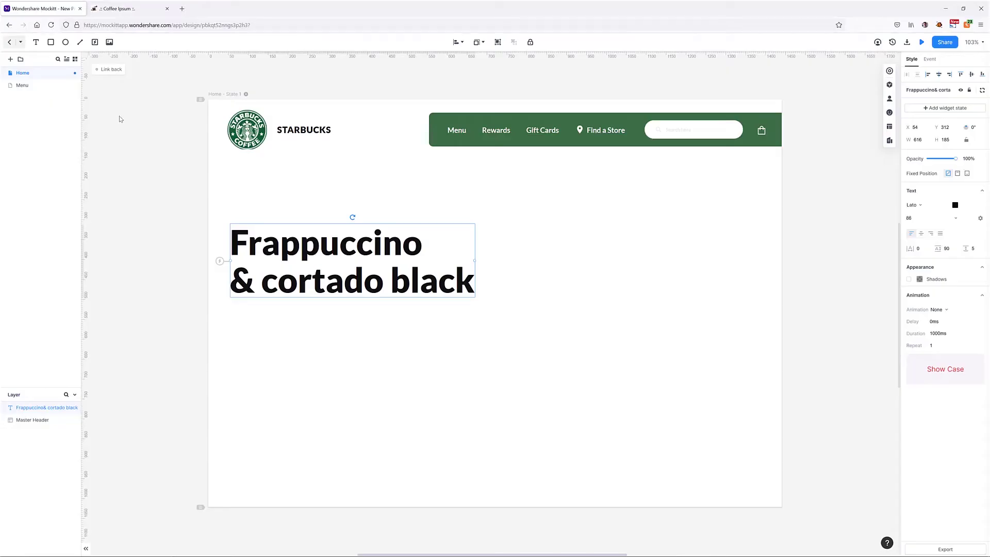
pyautogui.click(294, 331)
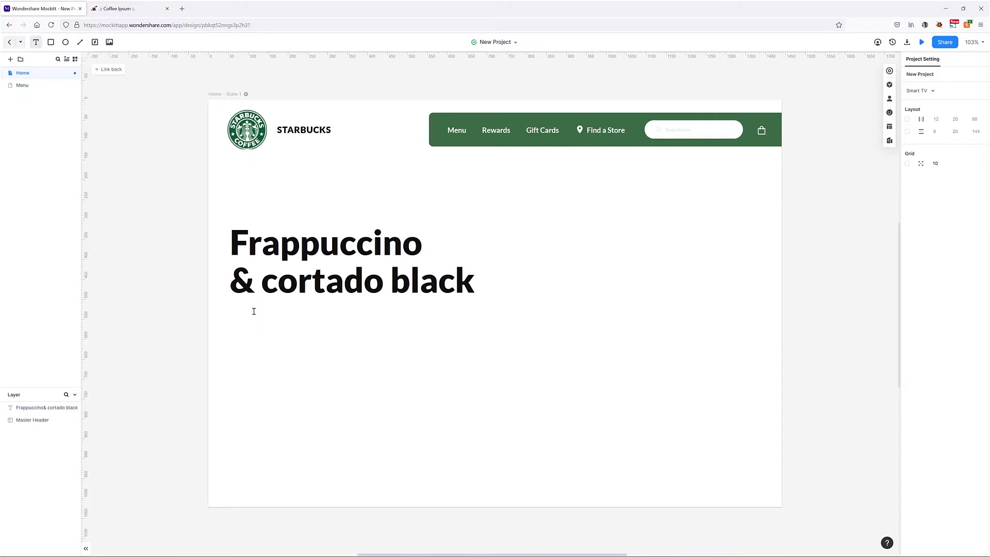
pyautogui.moveTo(230, 308); pyautogui.dragTo(477, 394)
pyautogui.hotkey('ctrl', 'v')
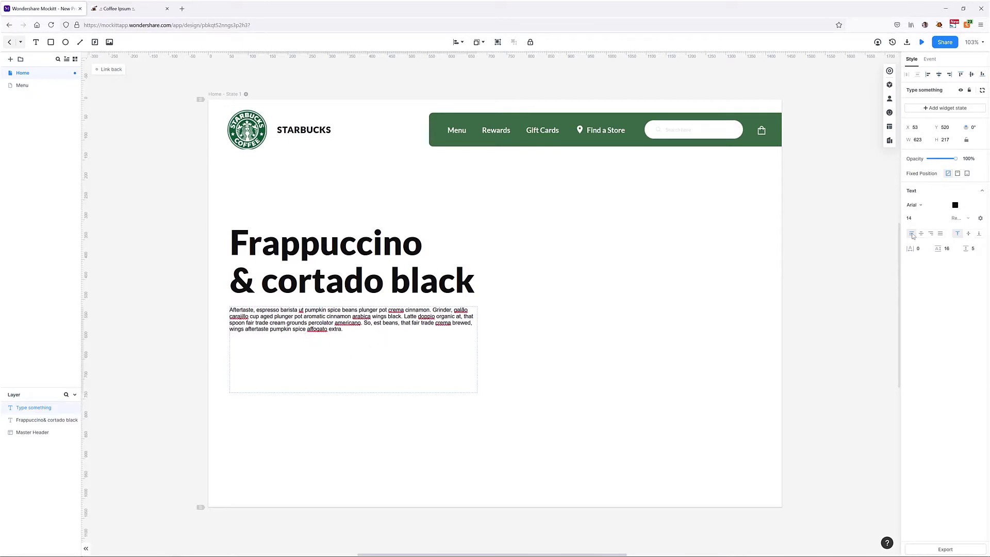
# Set the description paragraph's font size to 20 and increase its line spacing.
pyautogui.click(929, 206)
pyautogui.scroll(-4, 930, 260)
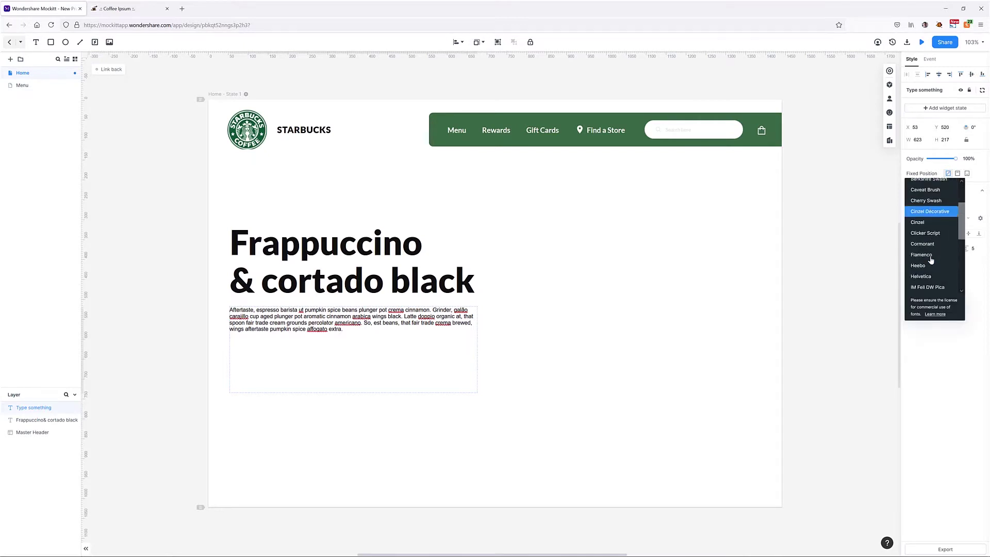
pyautogui.click(923, 286)
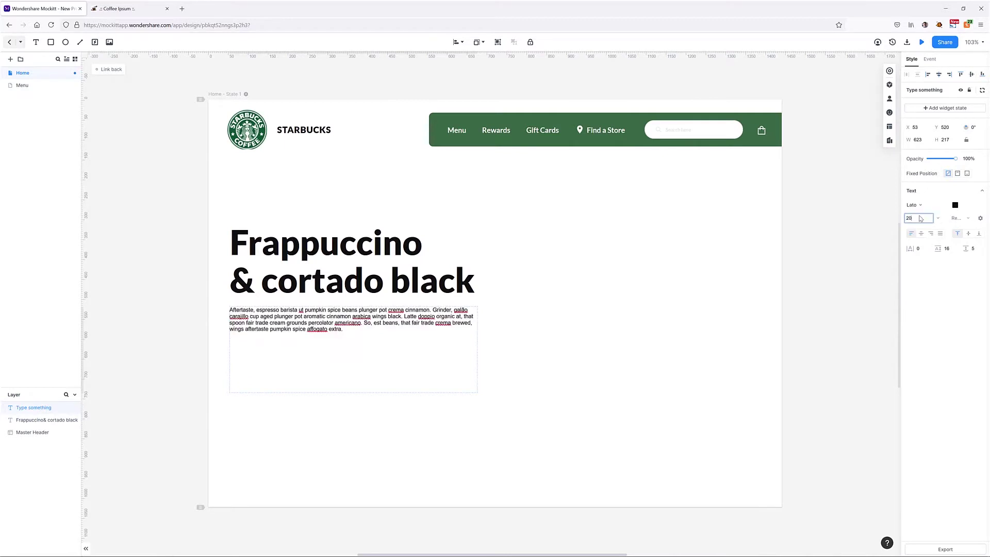
pyautogui.press('Escape')
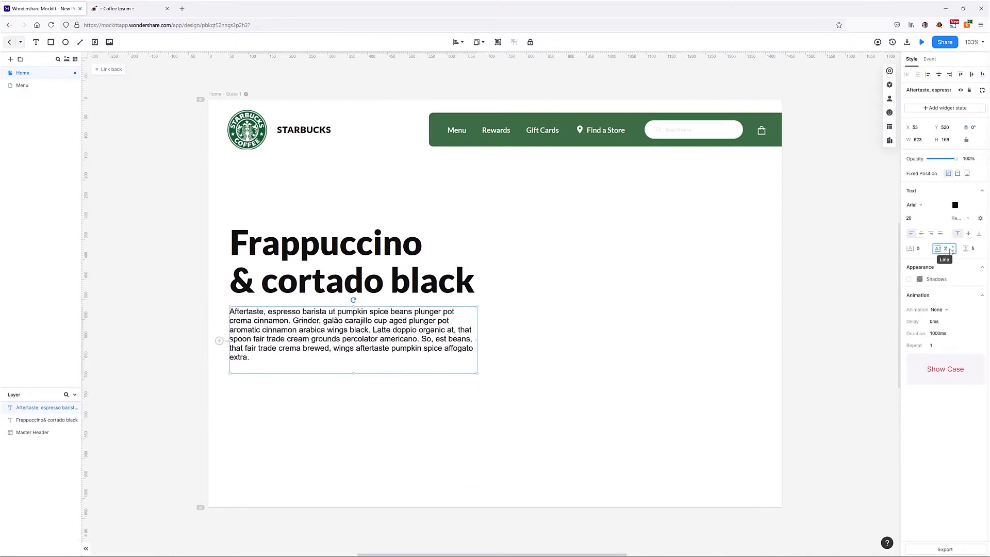
pyautogui.click(485, 365)
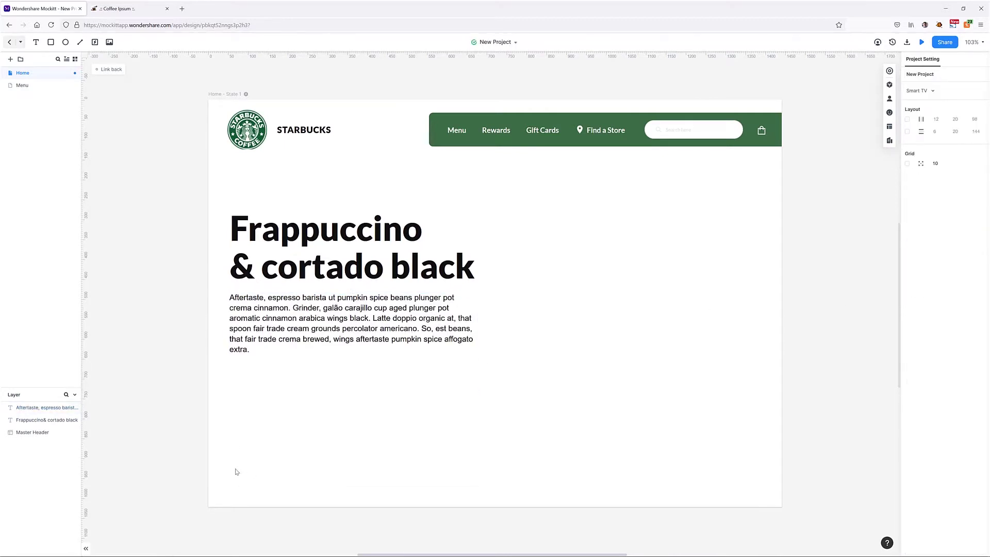
# Add the coffee bean sack picture in the Home screen's lower-left corner and enlarge it to about 264 × 182.
pyautogui.click(887, 86)
pyautogui.moveTo(832, 144); pyautogui.dragTo(247, 484)
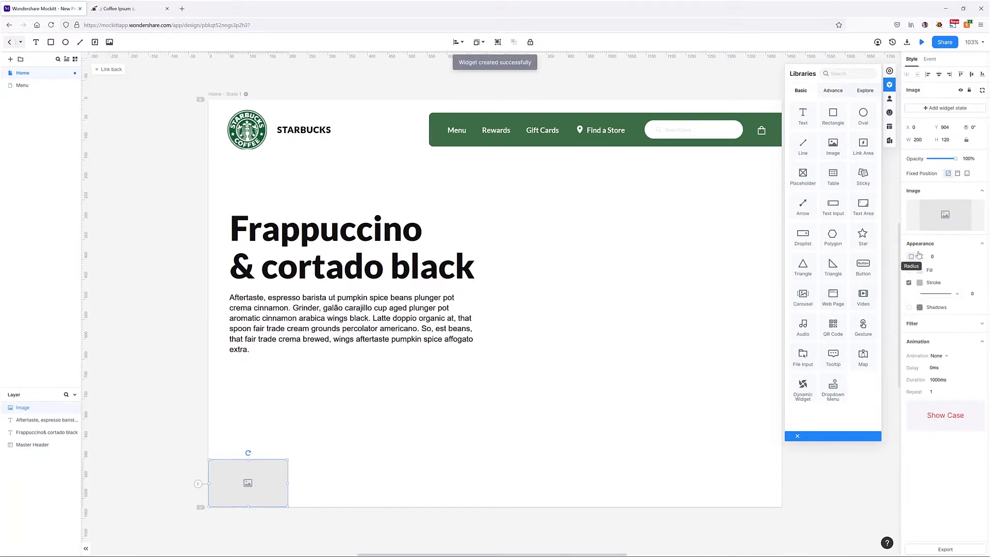
pyautogui.click(943, 233)
pyautogui.doubleClick(597, 109)
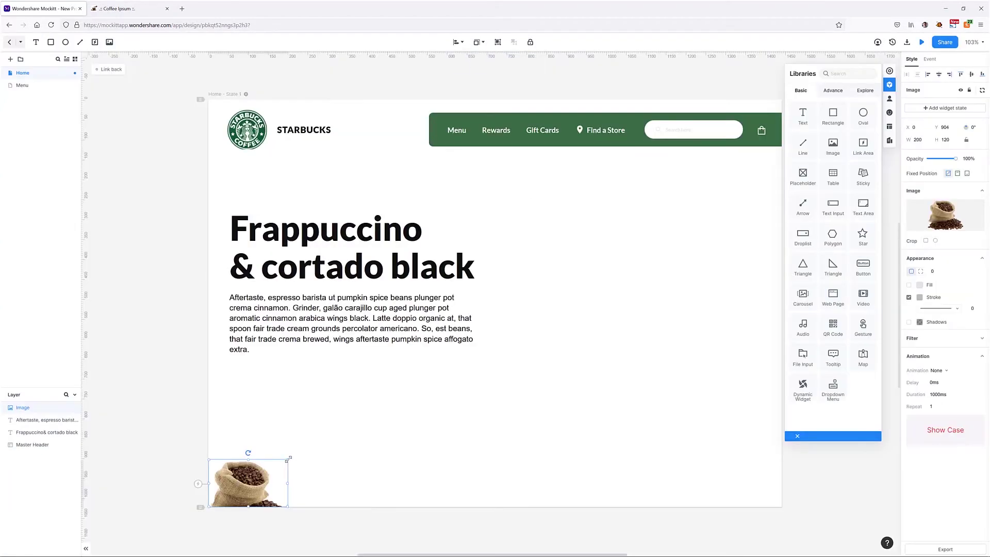
pyautogui.moveTo(288, 459); pyautogui.dragTo(314, 435)
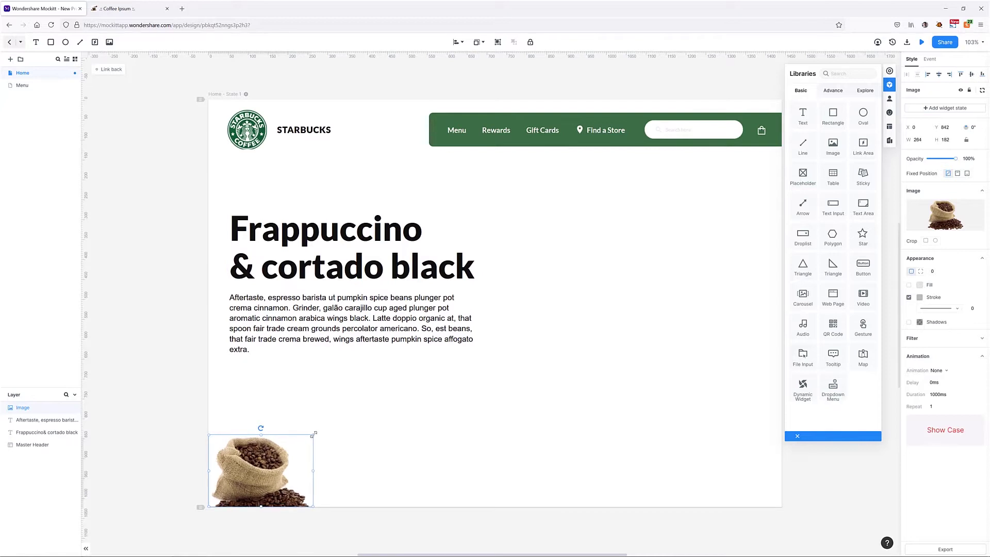
pyautogui.click(359, 443)
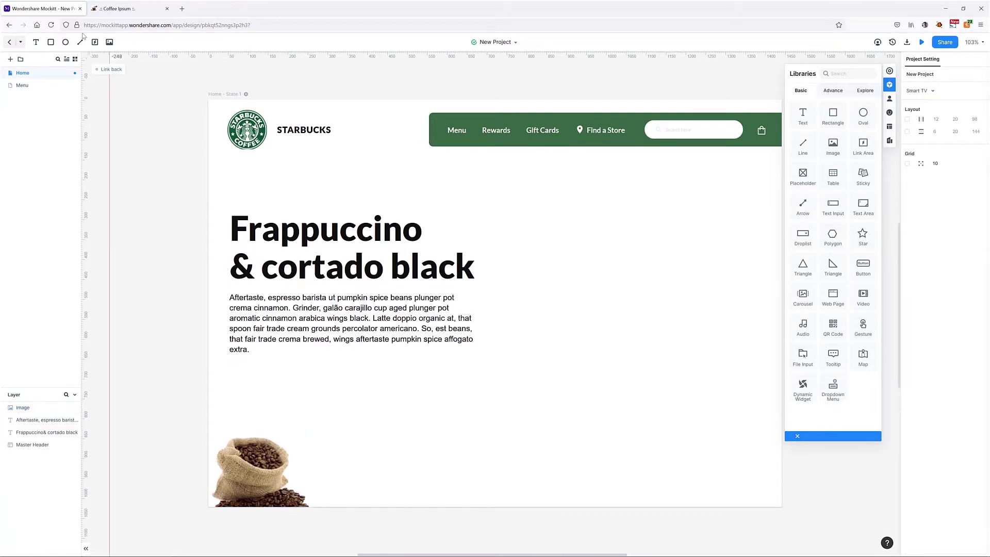
# Add the price text "$7.95" below the description paragraph at about X 259, Y 726.
pyautogui.click(35, 42)
pyautogui.click(312, 390)
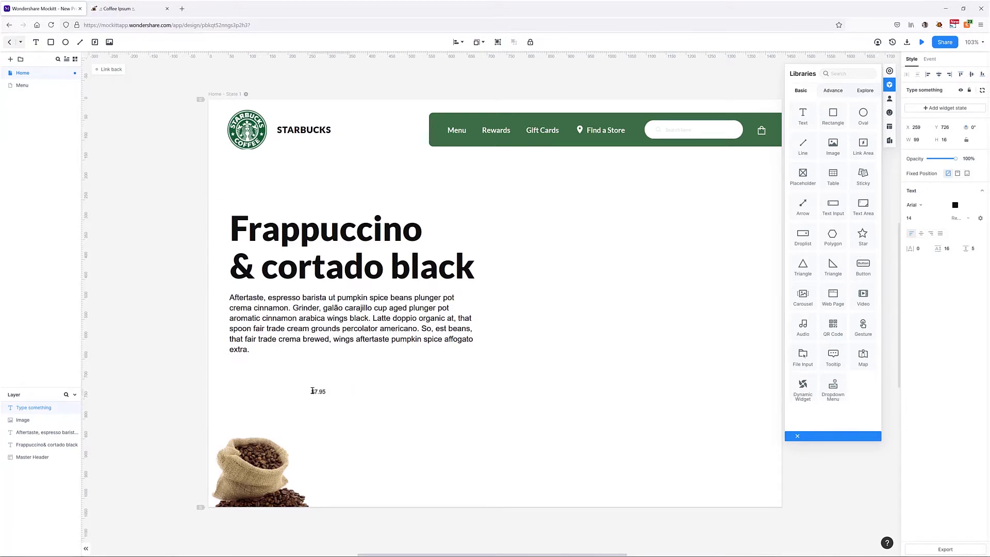
pyautogui.click(327, 408)
# Format the price text in Lato Black 900 at size 36.
pyautogui.click(323, 393)
pyautogui.click(921, 205)
pyautogui.scroll(-4, 934, 209)
pyautogui.click(936, 250)
pyautogui.click(963, 218)
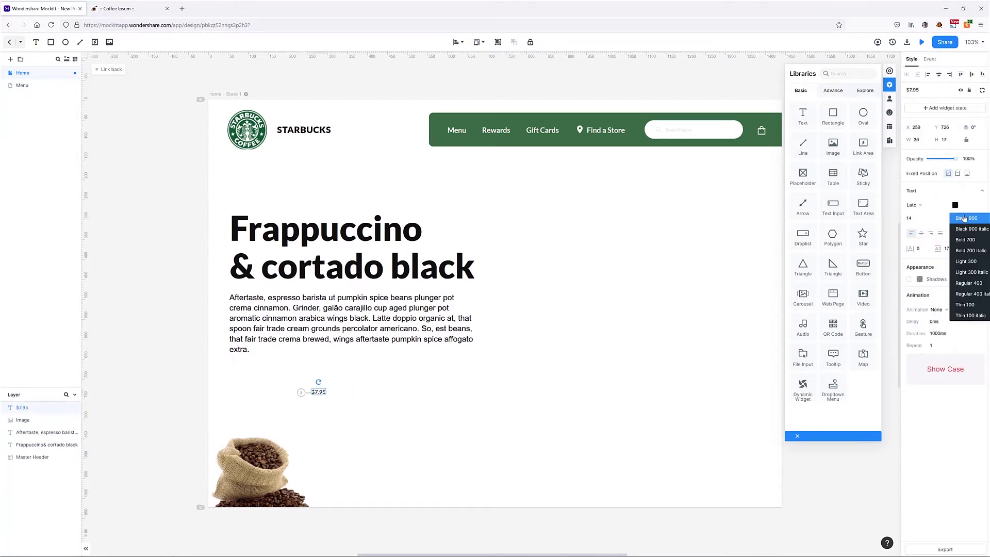
pyautogui.click(964, 218)
pyautogui.click(909, 218)
pyautogui.write('36')
pyautogui.press('Return')
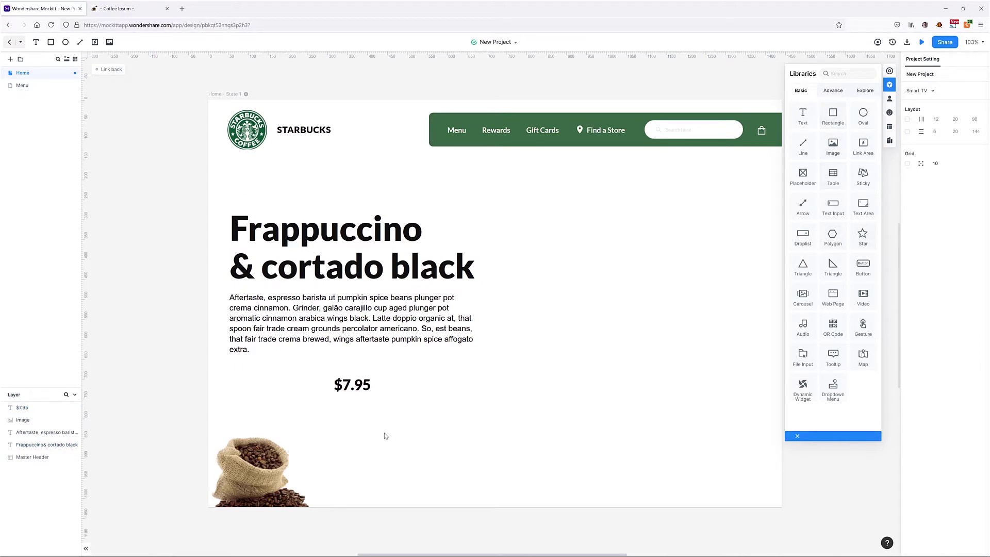
# Place a 200 × 100 rectangle just below the price, remove its stroke and fill it with the header's green.
pyautogui.moveTo(835, 118); pyautogui.dragTo(383, 447)
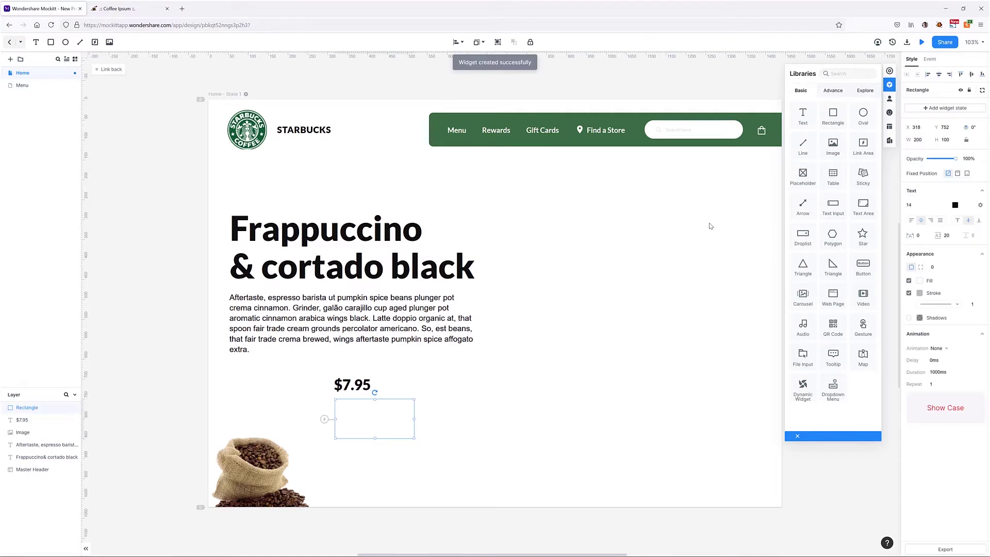
pyautogui.click(890, 84)
pyautogui.click(909, 293)
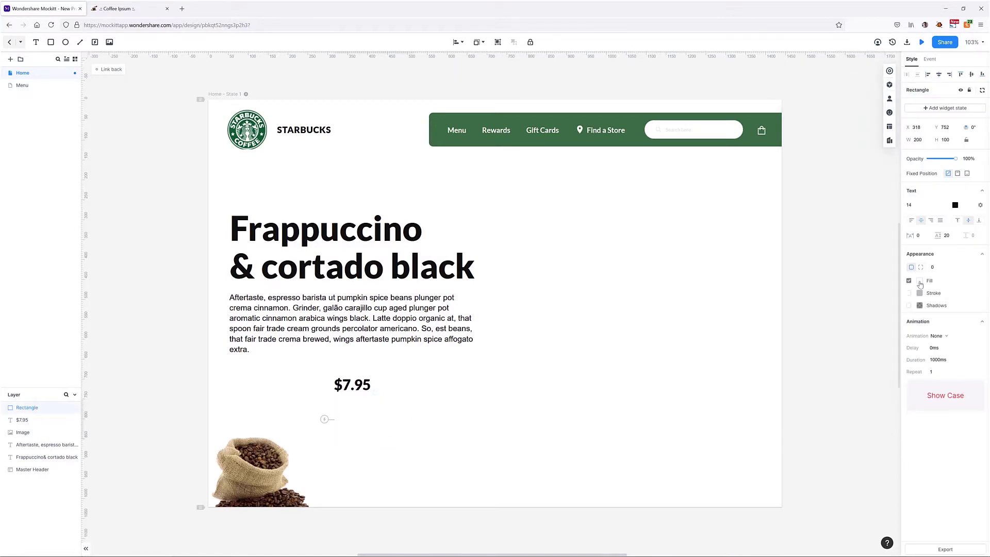
pyautogui.click(920, 281)
pyautogui.click(851, 344)
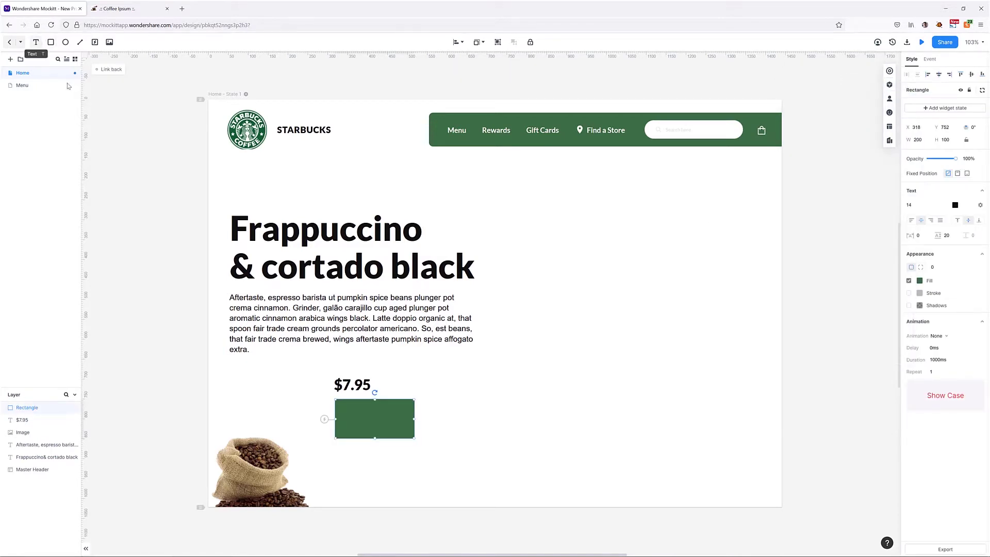
# Add the text "Buy Now!" and place it on the green rectangle.
pyautogui.click(35, 42)
pyautogui.click(472, 424)
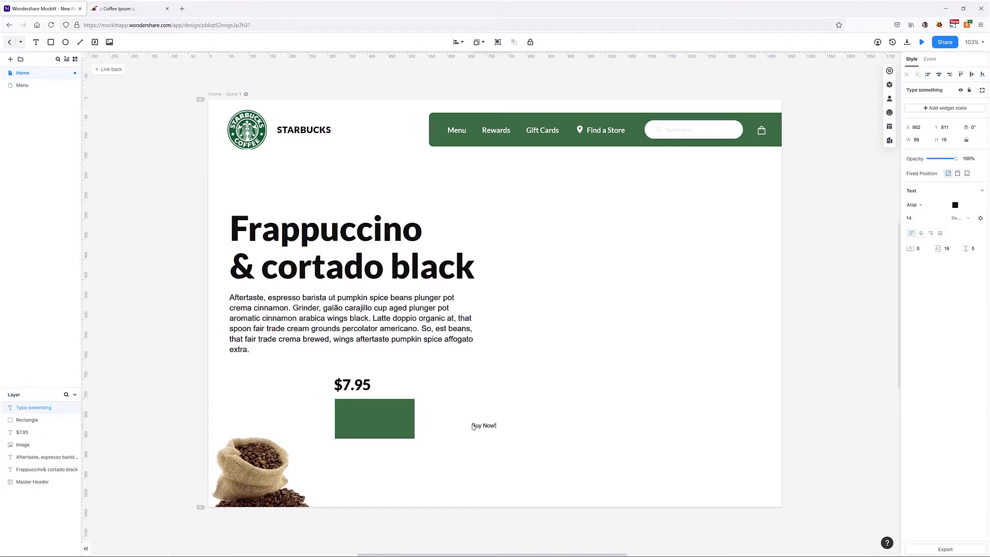
pyautogui.click(510, 450)
pyautogui.moveTo(486, 426); pyautogui.dragTo(363, 419)
# Format the "Buy Now!" label in white Lato Black 900 at size 18 and adjust its position on the rectangle.
pyautogui.click(913, 205)
pyautogui.click(920, 279)
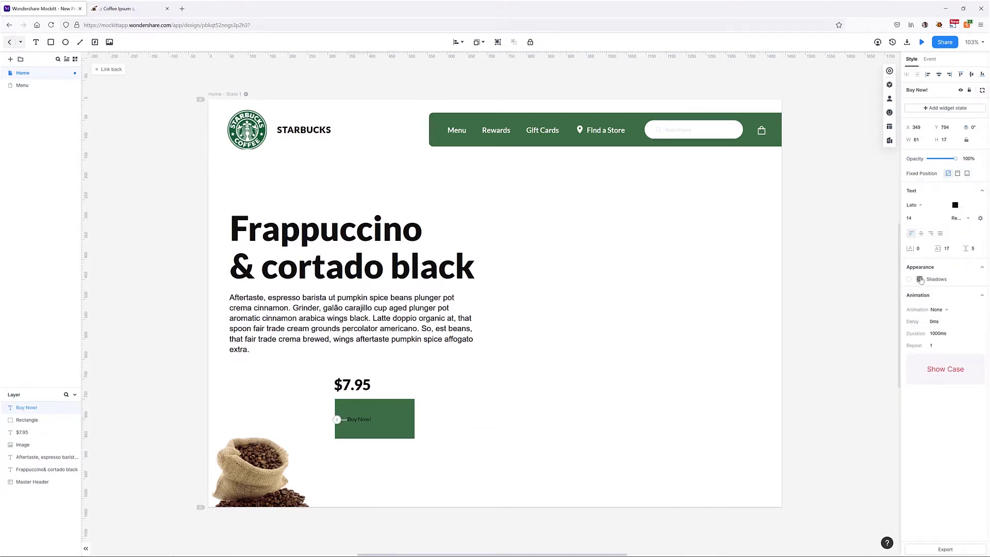
pyautogui.click(954, 205)
pyautogui.click(888, 268)
pyautogui.click(924, 411)
pyautogui.click(968, 218)
pyautogui.click(968, 221)
pyautogui.click(917, 220)
pyautogui.write('18')
pyautogui.press('Return')
pyautogui.moveTo(365, 423); pyautogui.dragTo(366, 420)
# Fully round the green rectangle's corners into a pill shape and nudge the "Buy Now!" label inward.
pyautogui.click(398, 414)
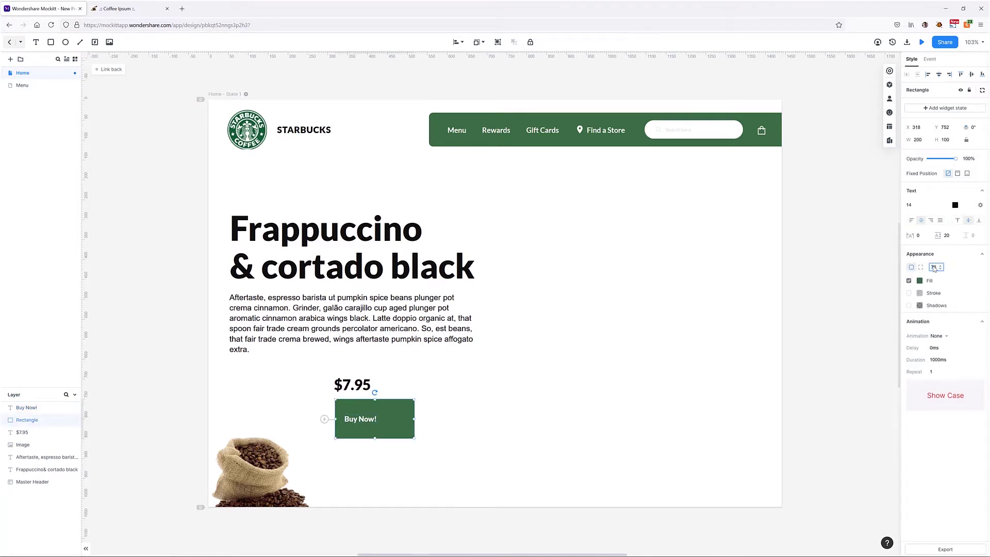
pyautogui.press('Return')
pyautogui.click(368, 420)
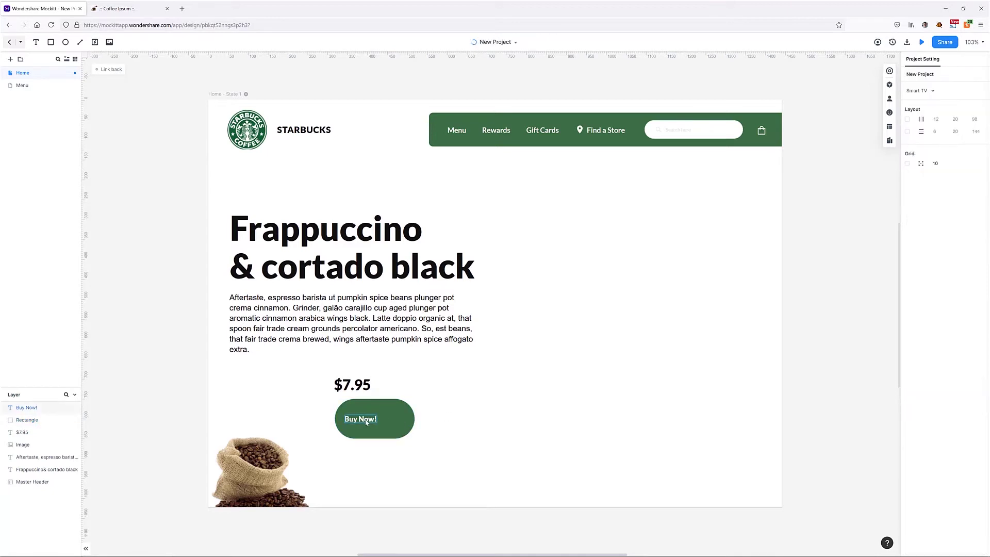
pyautogui.click(449, 437)
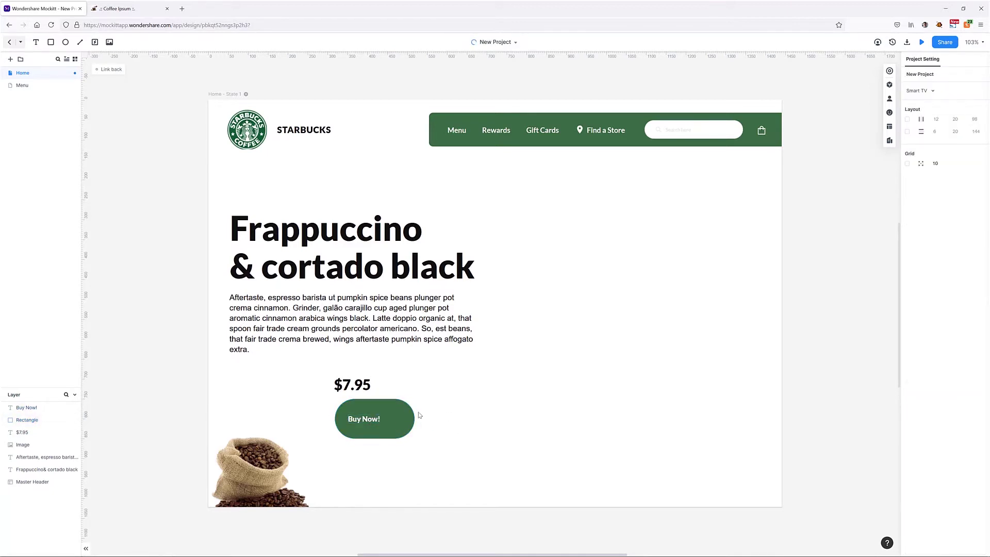
# Place a 100 × 100 oval beside the button at about X 589, Y 702 and give it an orange fill.
pyautogui.click(889, 84)
pyautogui.moveTo(863, 115); pyautogui.dragTo(458, 403)
pyautogui.click(919, 266)
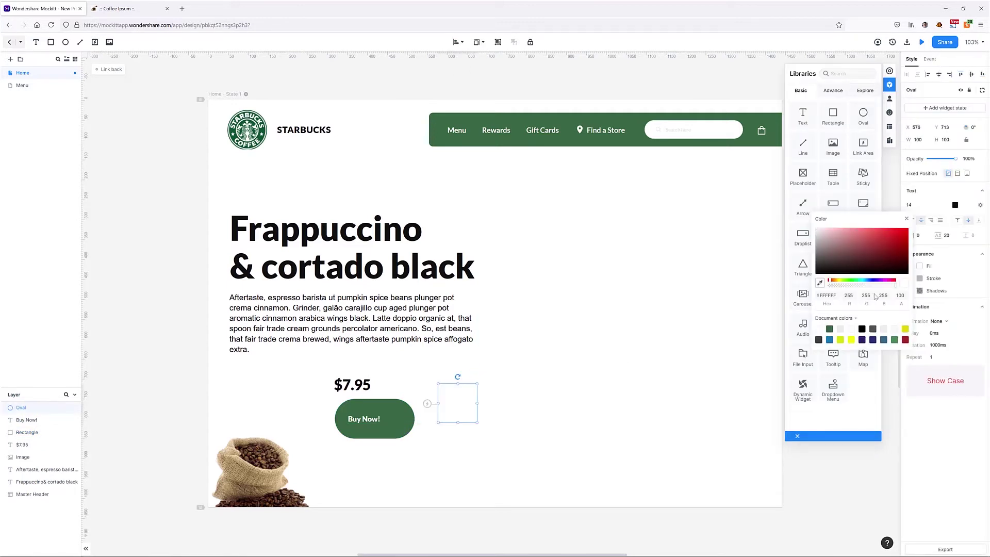
pyautogui.click(837, 281)
pyautogui.click(888, 239)
pyautogui.click(832, 281)
pyautogui.click(465, 402)
pyautogui.moveTo(465, 402); pyautogui.dragTo(470, 398)
# Search the icon library for "arrow" and place the Font Awesome right-angle icon on the orange circle.
pyautogui.click(889, 98)
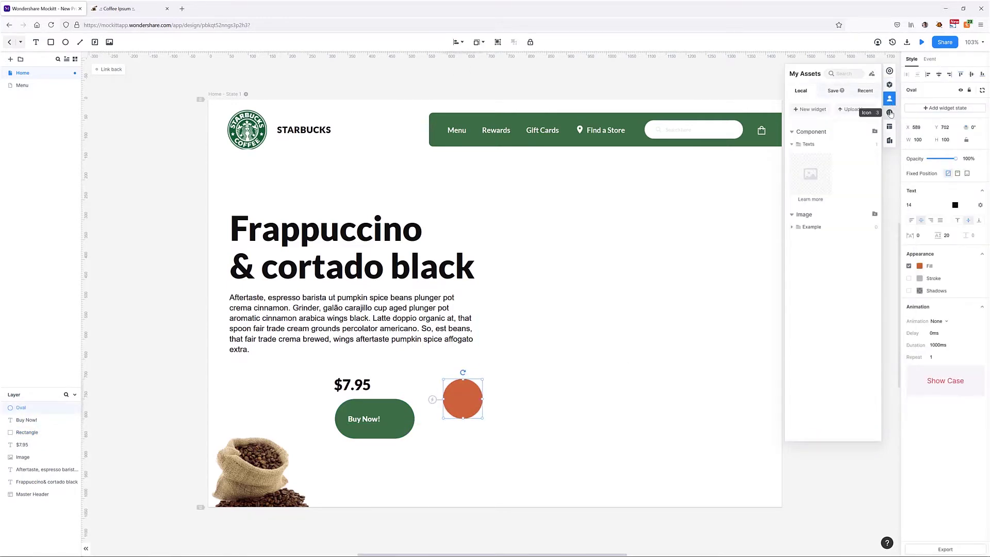
pyautogui.click(890, 113)
pyautogui.click(836, 74)
pyautogui.write('arrow')
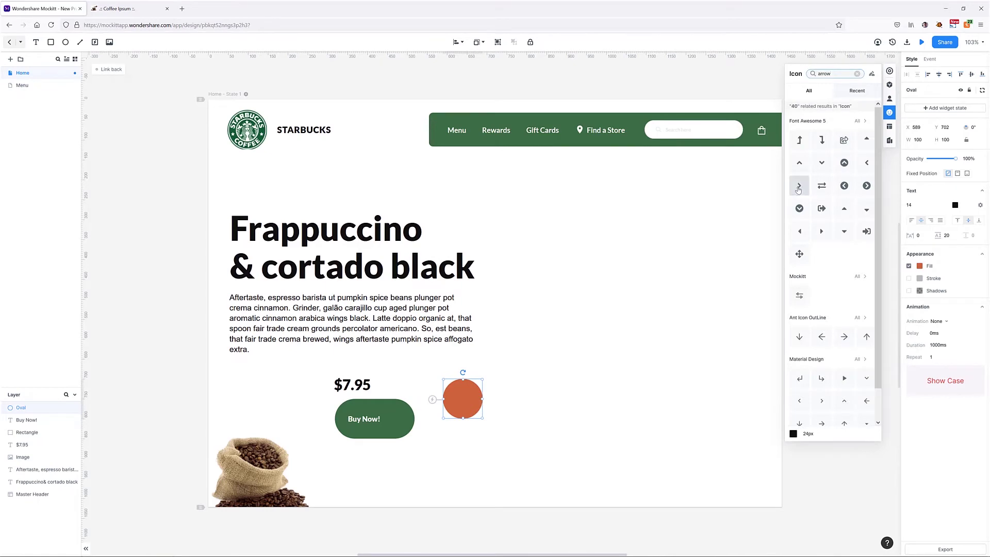
pyautogui.moveTo(800, 188); pyautogui.dragTo(465, 403)
# Colour the right-angle icon white and leave it without a stroke.
pyautogui.click(918, 247)
pyautogui.click(874, 310)
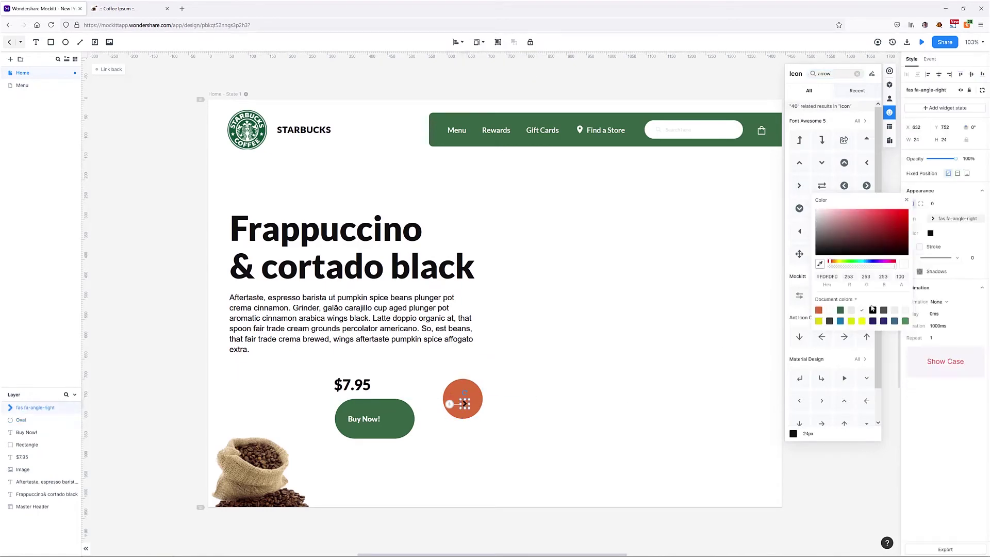
pyautogui.click(908, 204)
pyautogui.click(908, 246)
pyautogui.click(930, 234)
pyautogui.click(875, 295)
pyautogui.click(492, 404)
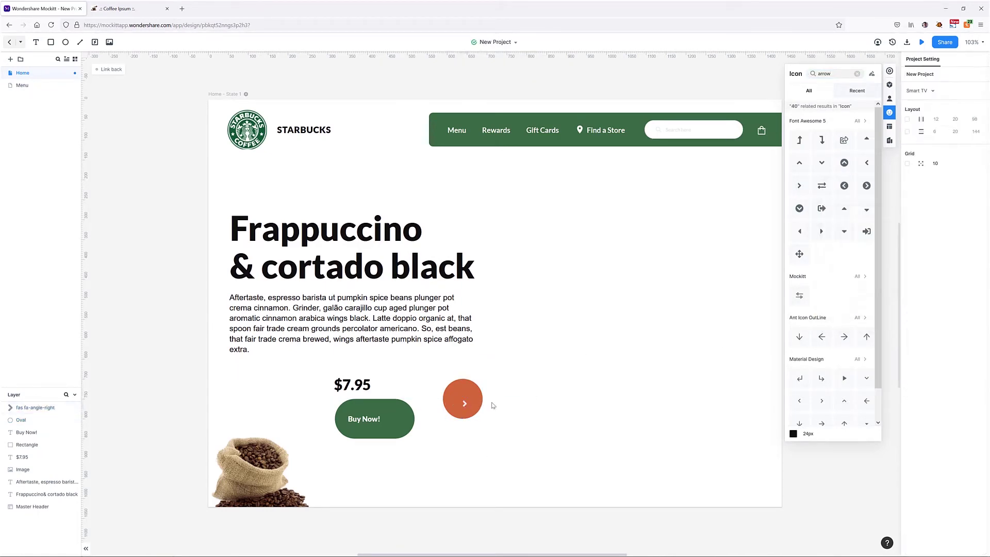
# Centre the arrow icon horizontally with the orange circle and shrink the circle to 36 × 36.
pyautogui.scroll(5, 486, 405)
pyautogui.moveTo(445, 403); pyautogui.dragTo(441, 394)
pyautogui.click(458, 43)
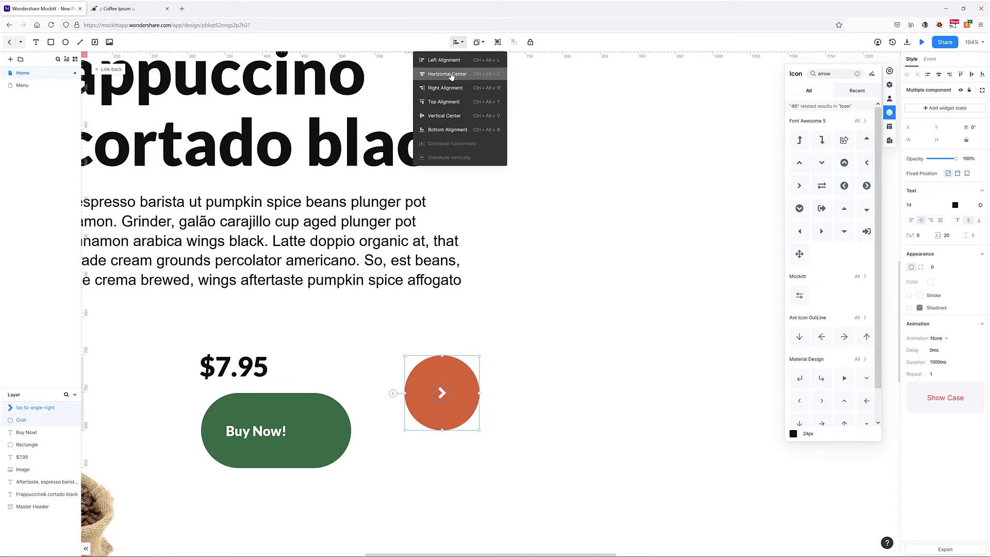
pyautogui.click(451, 76)
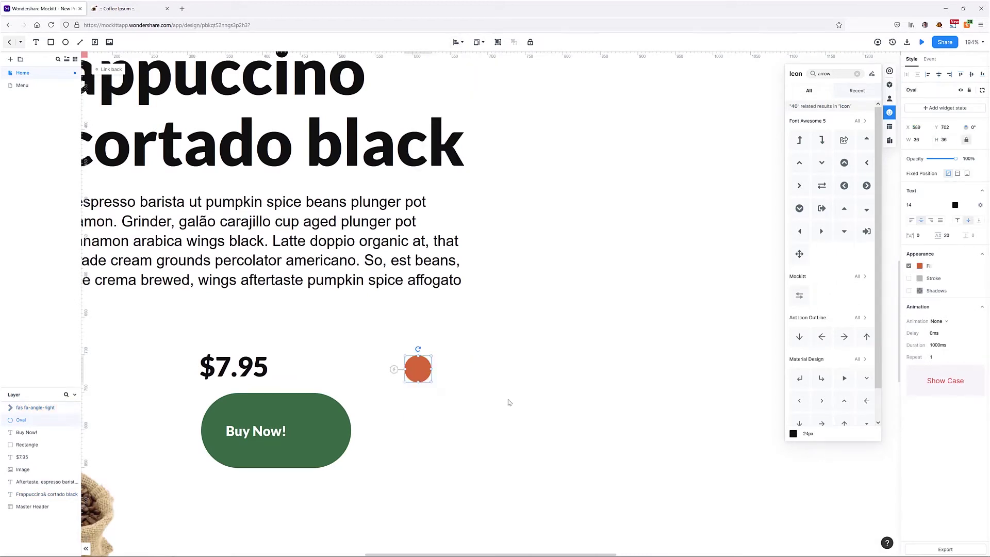
# Reduce the arrow icon's size, align it vertically to the small circle's centre and group the two.
pyautogui.click(422, 373)
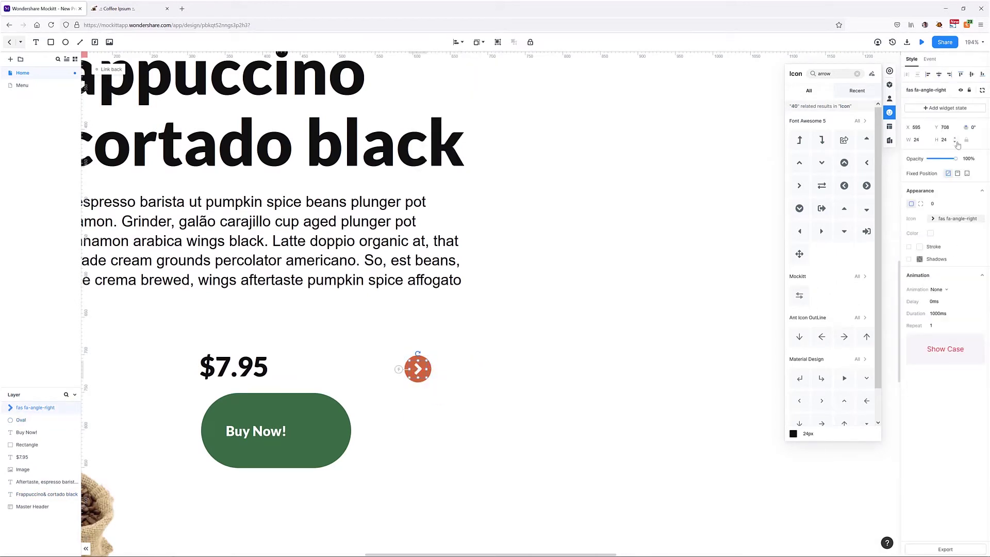
pyautogui.moveTo(463, 420); pyautogui.dragTo(391, 335)
pyautogui.click(456, 42)
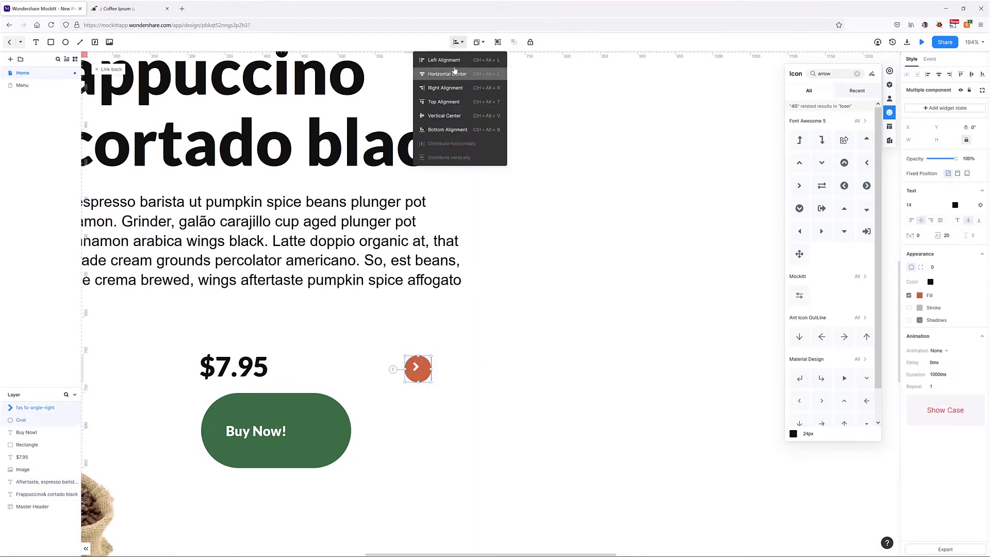
pyautogui.click(448, 115)
pyautogui.hotkey('ctrl', 'g')
# Move the arrow-and-circle group beside the "Buy Now!" label and group all the button's parts.
pyautogui.moveTo(422, 372); pyautogui.dragTo(314, 434)
pyautogui.click(482, 418)
pyautogui.scroll(-5, 481, 419)
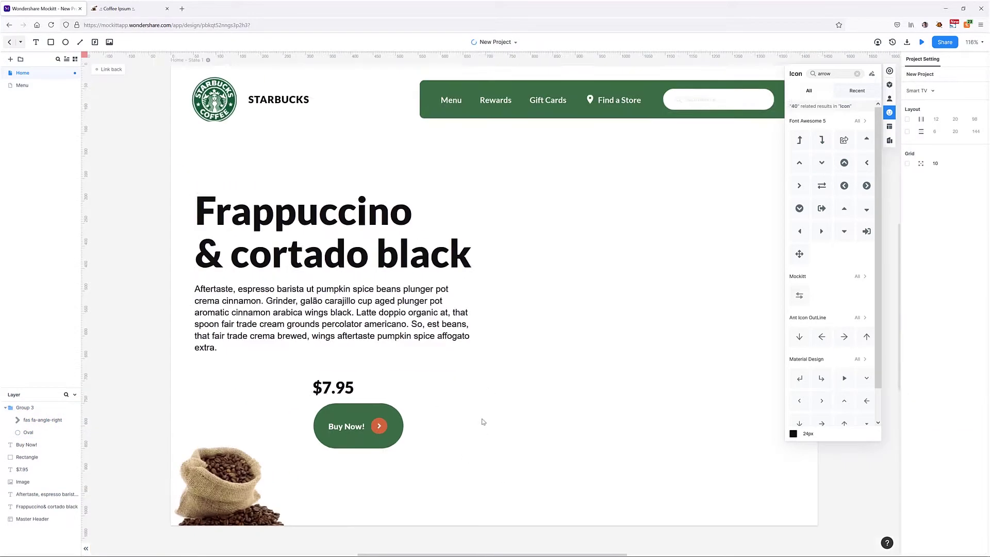
pyautogui.moveTo(452, 459); pyautogui.dragTo(321, 406)
pyautogui.hotkey('ctrl', 'g')
# Add an image widget beside the "Buy Now!" button and load the pink Starbucks frappuccino cup picture into it.
pyautogui.click(889, 85)
pyautogui.moveTo(833, 146); pyautogui.dragTo(532, 430)
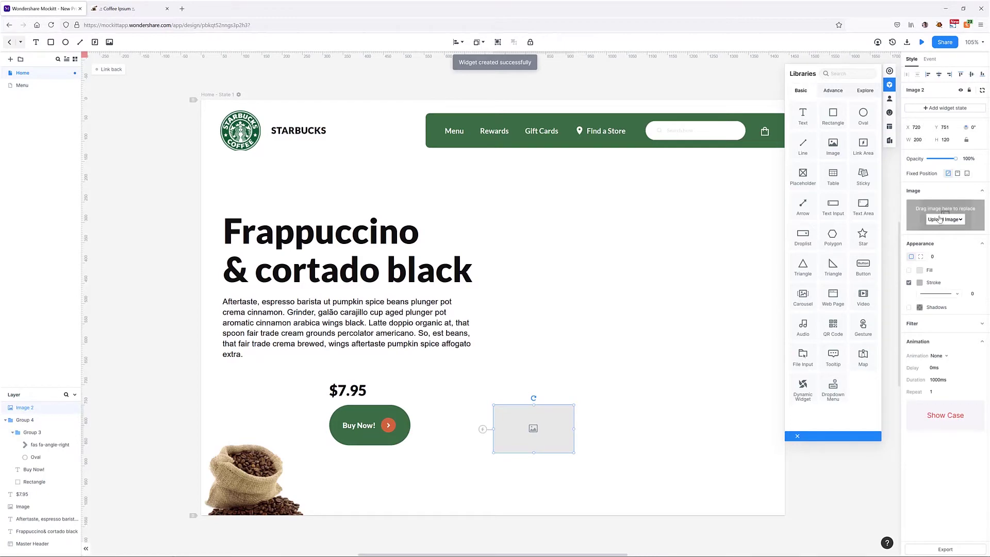
pyautogui.click(938, 219)
pyautogui.click(944, 234)
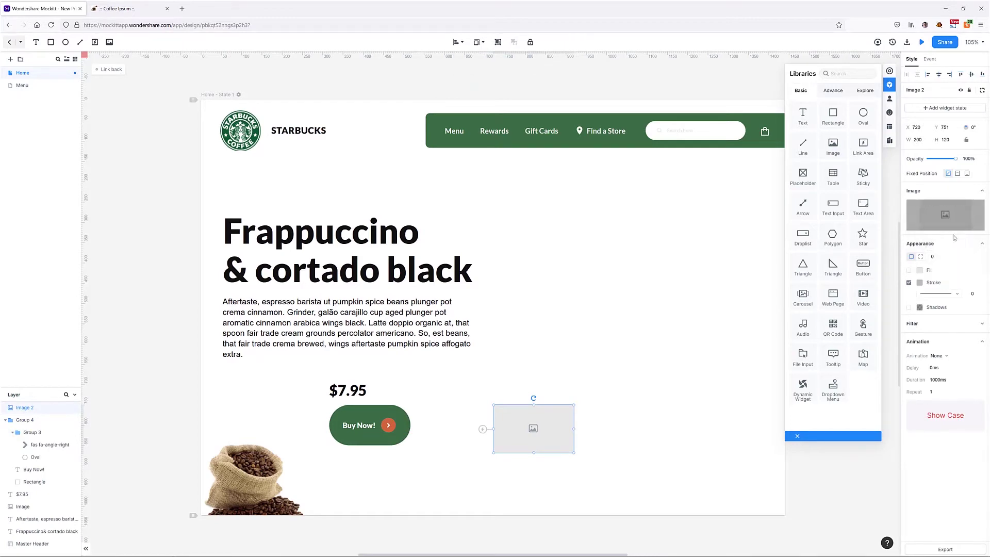
pyautogui.click(722, 122)
pyautogui.doubleClick(721, 123)
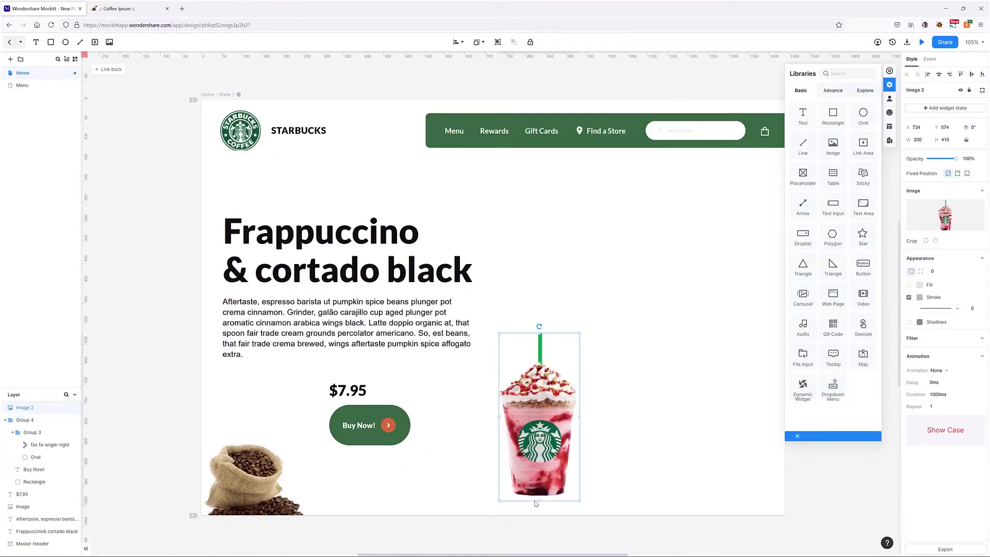
# Scale the frappuccino cup picture down to about 106 × 223 and position it at about X 763, Y 659.
pyautogui.moveTo(553, 384); pyautogui.dragTo(541, 407)
pyautogui.moveTo(521, 450); pyautogui.dragTo(532, 413)
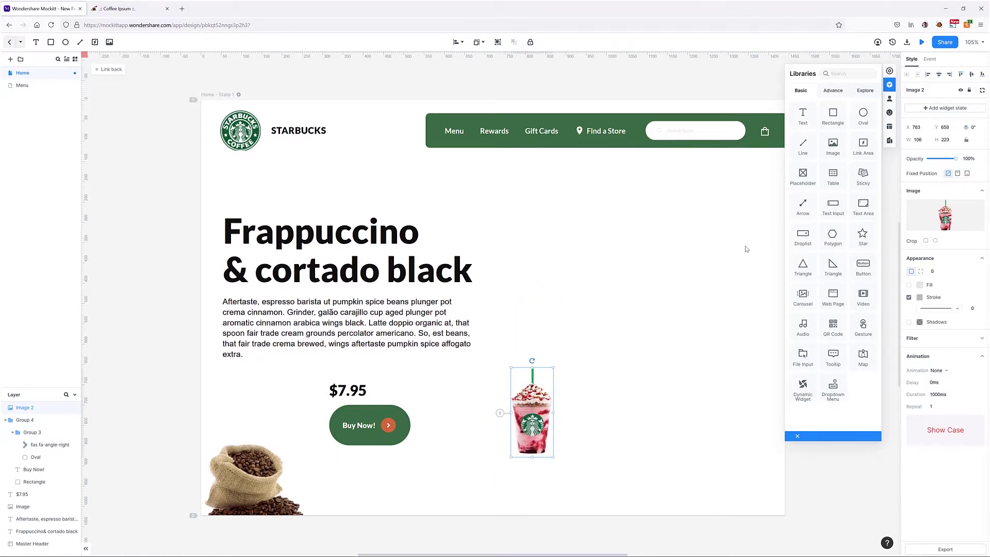
pyautogui.click(577, 401)
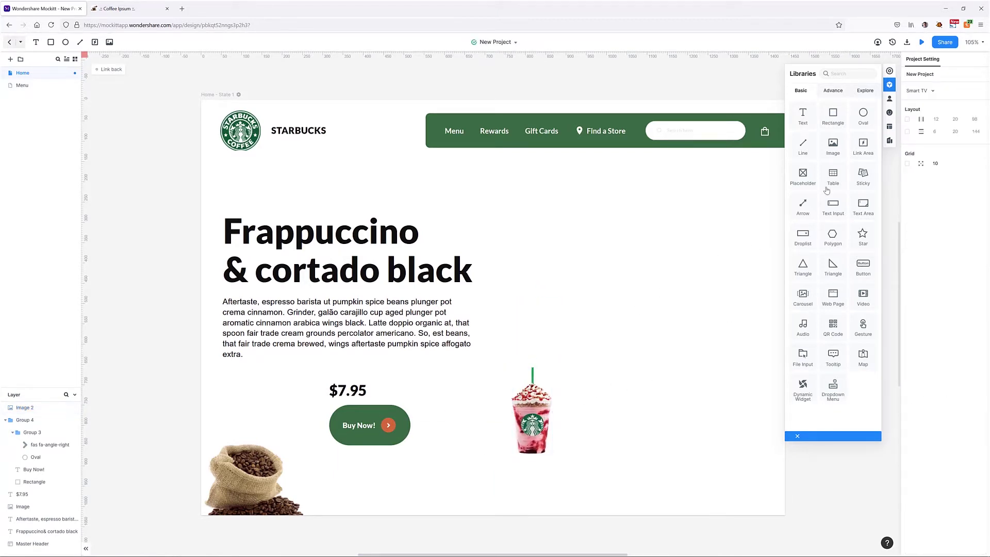
# Add an image widget beside the pink frappuccino cup and load beans-pink.png into it.
pyautogui.moveTo(821, 154); pyautogui.dragTo(621, 399)
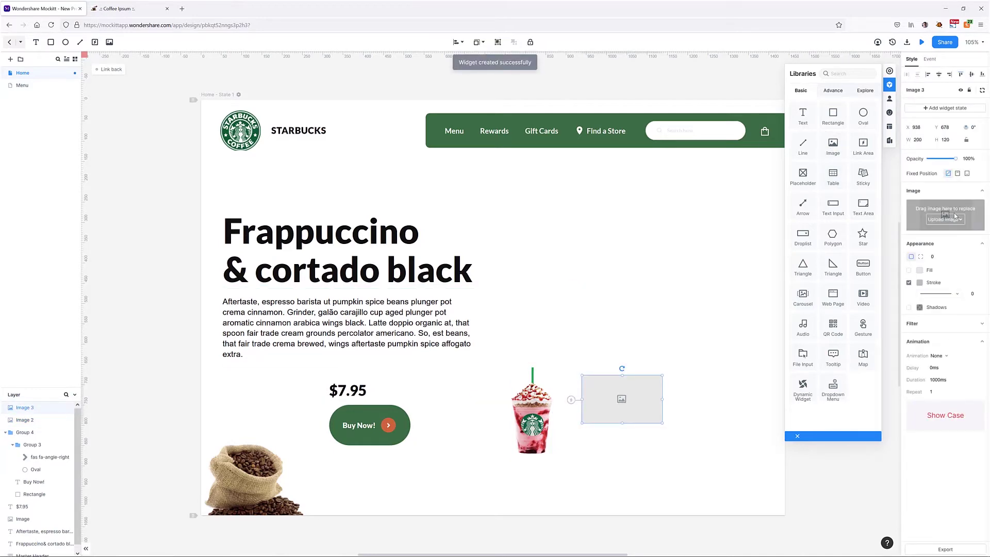
pyautogui.click(952, 219)
pyautogui.click(943, 240)
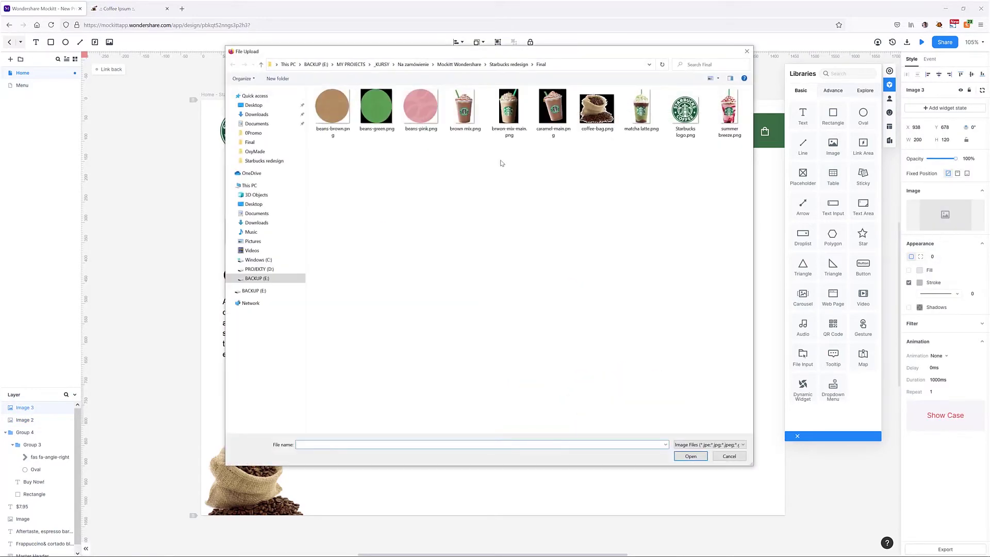
pyautogui.doubleClick(421, 107)
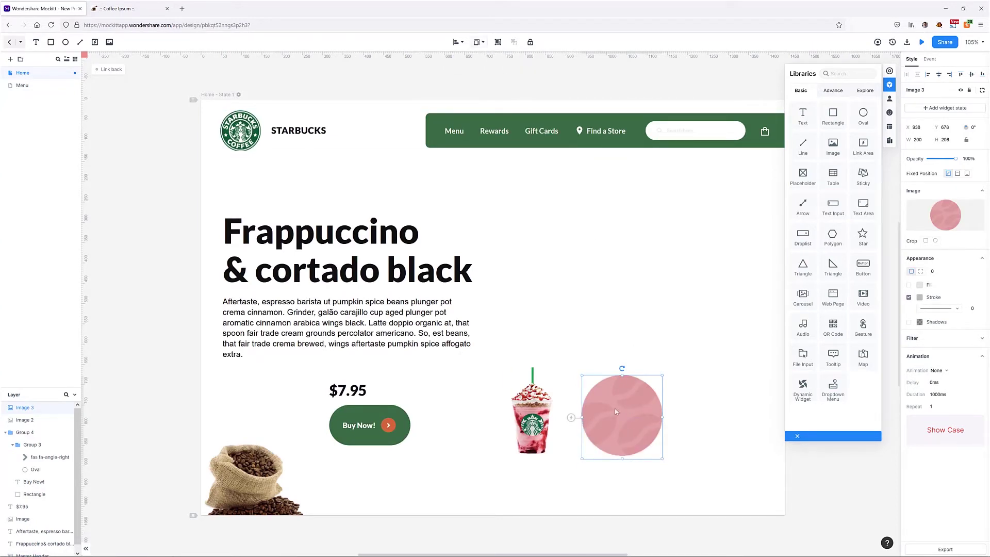
# Move the pink bean circle over the cup's lower part and send it to the back.
pyautogui.moveTo(614, 410); pyautogui.dragTo(525, 449)
pyautogui.click(479, 42)
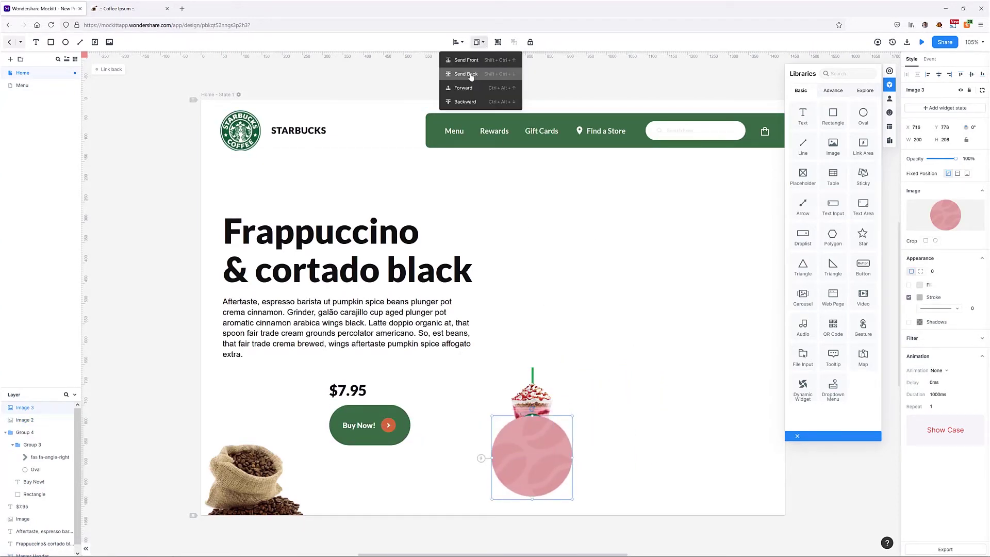
pyautogui.click(470, 77)
# Scale the pink circle down to about 143 × 155, centre it horizontally with the cup and raise the cup slightly.
pyautogui.moveTo(492, 499); pyautogui.dragTo(543, 459)
pyautogui.moveTo(495, 359)
pyautogui.mouseDown()
pyautogui.moveTo(571, 497)
pyautogui.moveTo(496, 361)
pyautogui.mouseUp()
pyautogui.click(460, 41)
pyautogui.click(447, 75)
pyautogui.click(595, 397)
pyautogui.moveTo(537, 420); pyautogui.dragTo(533, 407)
pyautogui.click(583, 412)
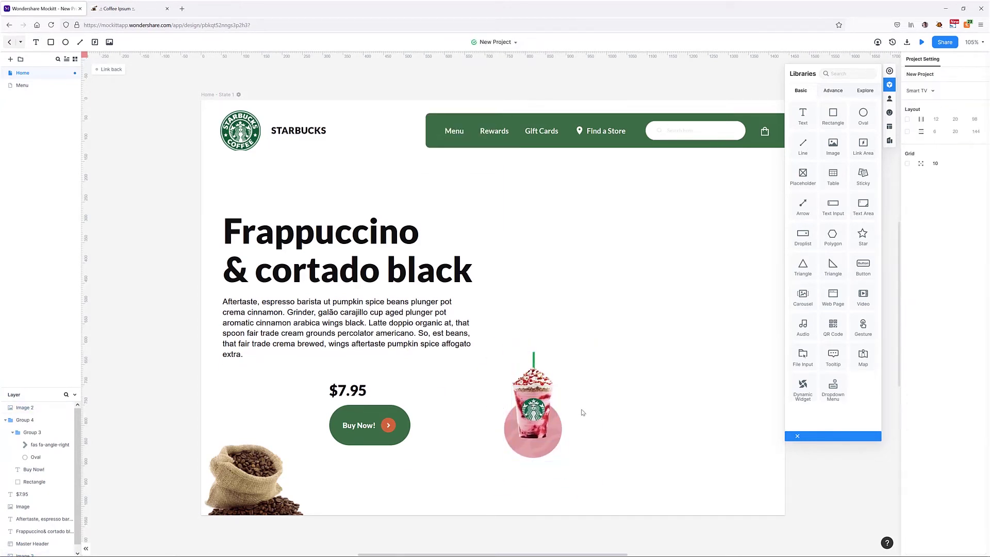
pyautogui.click(361, 392)
pyautogui.keyDown('alt'); pyautogui.moveTo(359, 391); pyautogui.dragTo(545, 474); pyautogui.keyUp('alt')
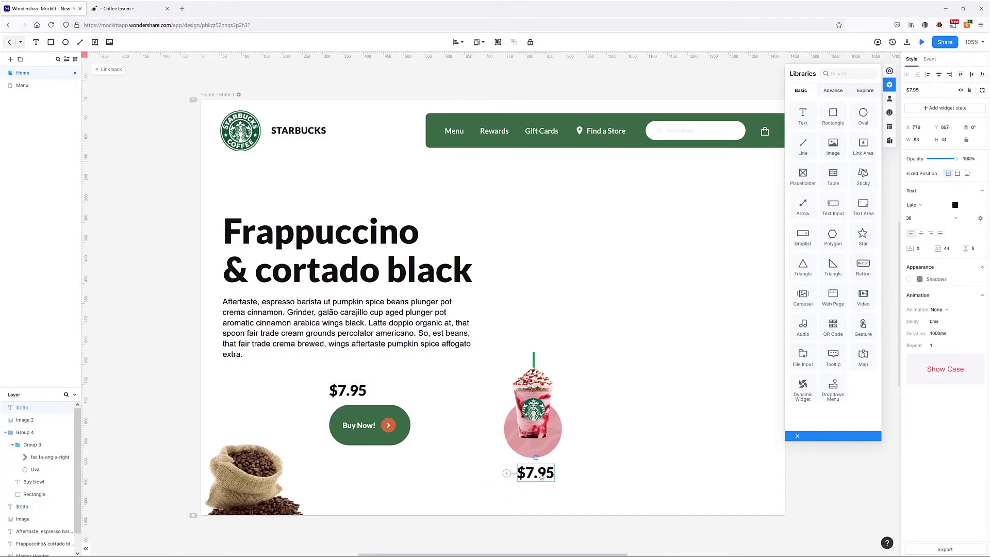
pyautogui.doubleClick(540, 477)
pyautogui.hotkey('ctrl', 'a')
pyautogui.press('BackSpace')
# Copy the "$7.95" text below the pink circle and change the copy's text to "Flat Rose".
pyautogui.click(348, 391)
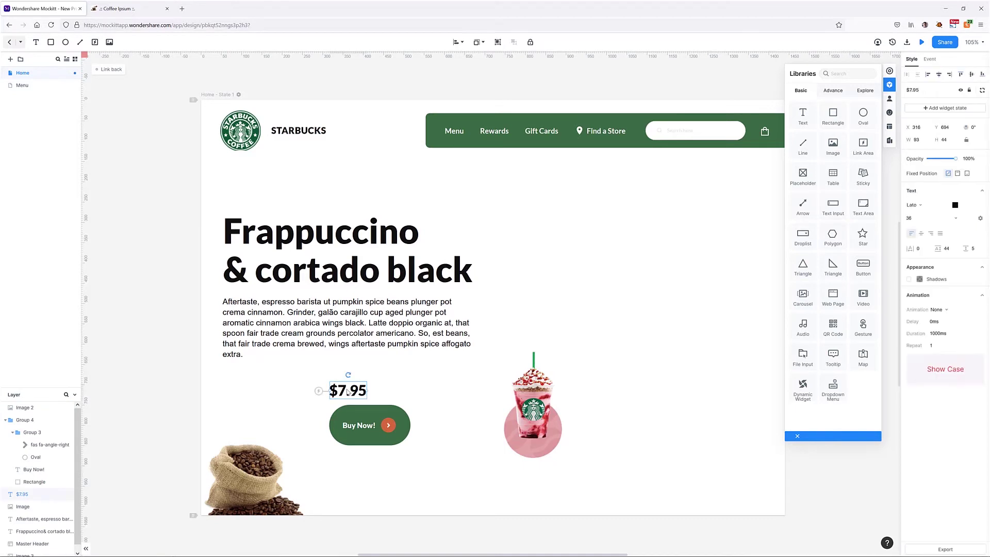
pyautogui.keyDown('alt'); pyautogui.moveTo(348, 392); pyautogui.dragTo(545, 476); pyautogui.keyUp('alt')
pyautogui.doubleClick(545, 476)
pyautogui.hotkey('ctrl', 'a')
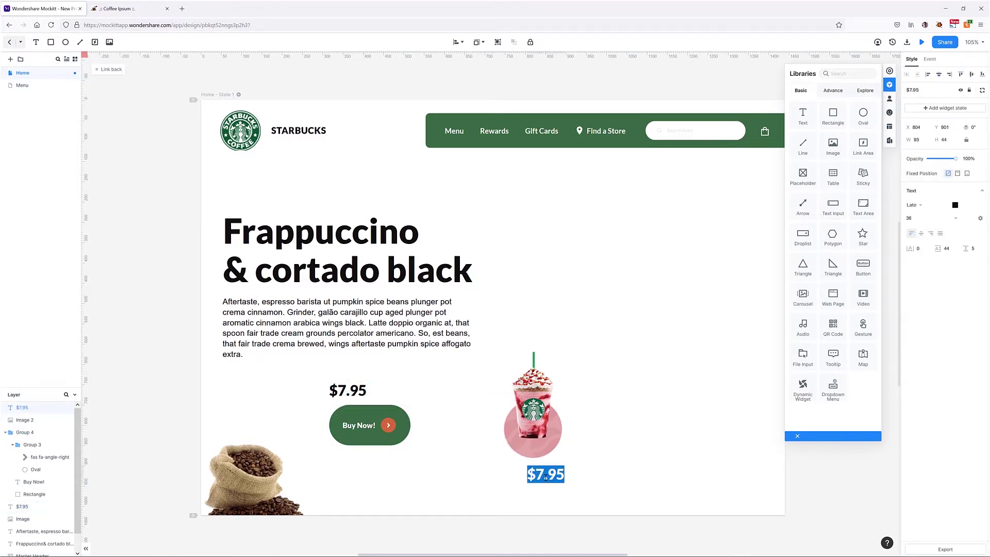
pyautogui.write('Flat Rose')
pyautogui.click(584, 454)
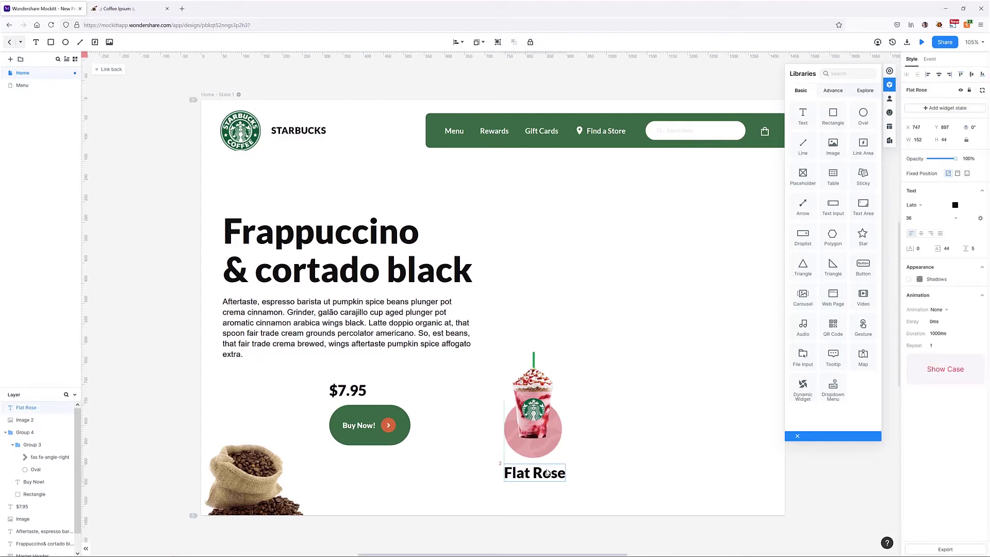
# Copy the "Flat Rose" label directly beneath itself and change the copy's text to "Add To Order +".
pyautogui.click(550, 477)
pyautogui.moveTo(550, 477); pyautogui.dragTo(549, 494)
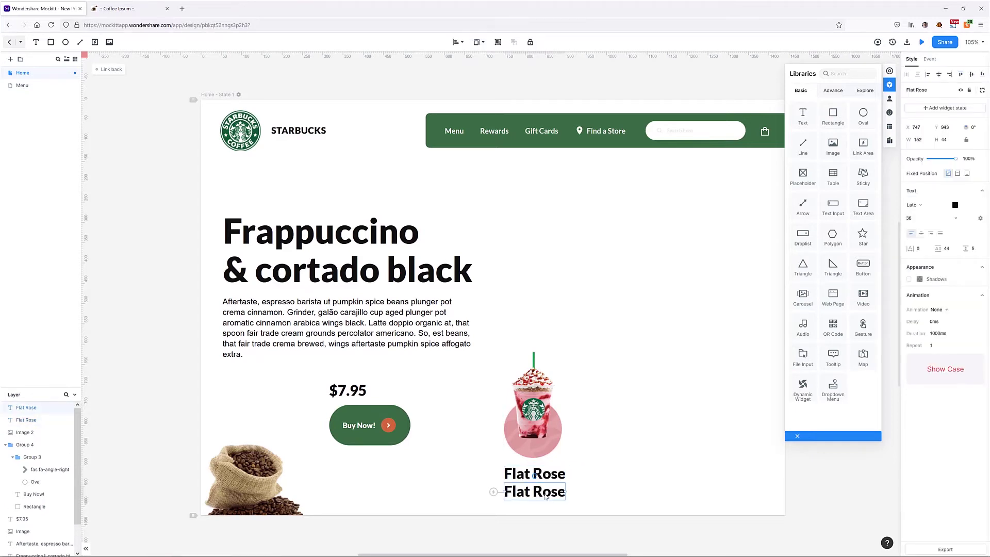
pyautogui.doubleClick(545, 495)
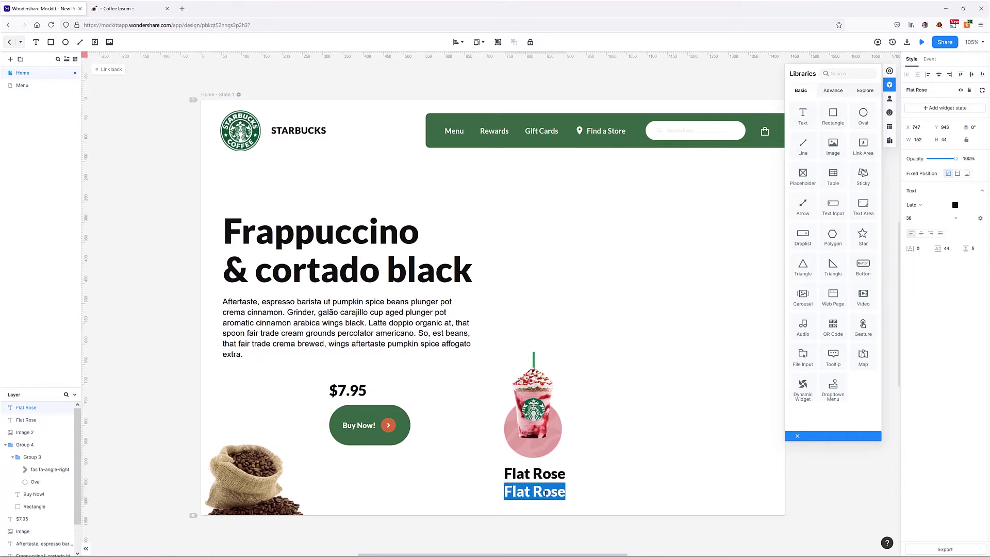
pyautogui.write('Add To Order +')
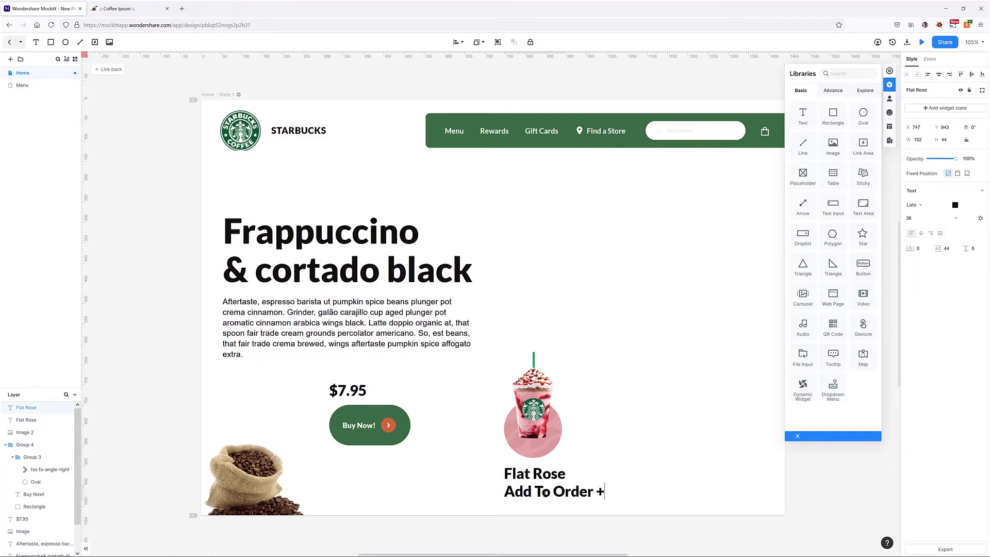
pyautogui.click(610, 459)
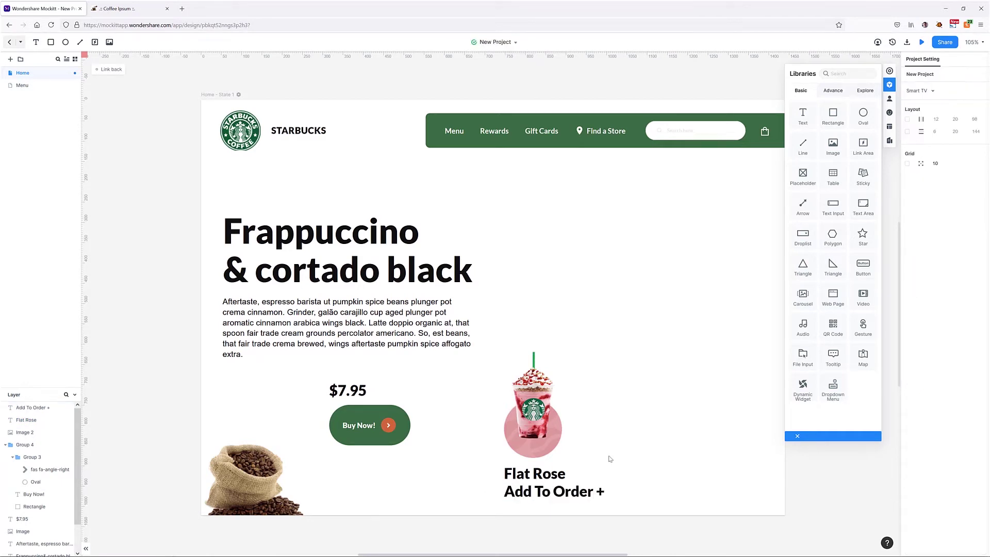
# Format the "Add To Order +" label with the orange-red colour, Regular 400 weight and font size 18.
pyautogui.click(581, 493)
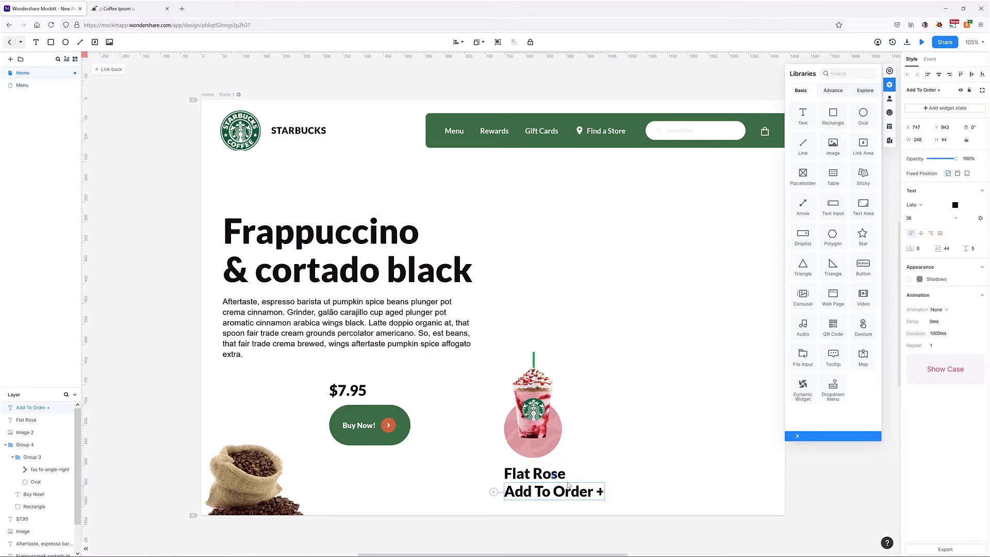
pyautogui.click(954, 205)
pyautogui.click(867, 271)
pyautogui.click(962, 220)
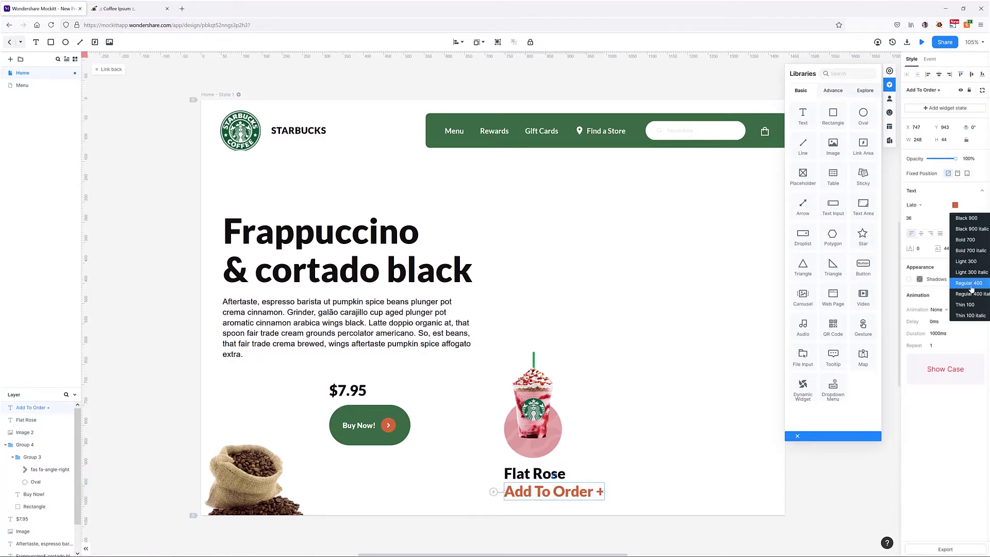
pyautogui.click(971, 287)
pyautogui.click(920, 218)
pyautogui.write('18')
pyautogui.press('Return')
# Align the cup, pink circle and both labels on a common horizontal centre.
pyautogui.moveTo(627, 507); pyautogui.dragTo(599, 516)
pyautogui.click(458, 42)
pyautogui.click(448, 73)
# Group the pink product's cup, circle and labels and name the group "Flat Rose".
pyautogui.click(618, 410)
pyautogui.hotkey('ctrl', 'g')
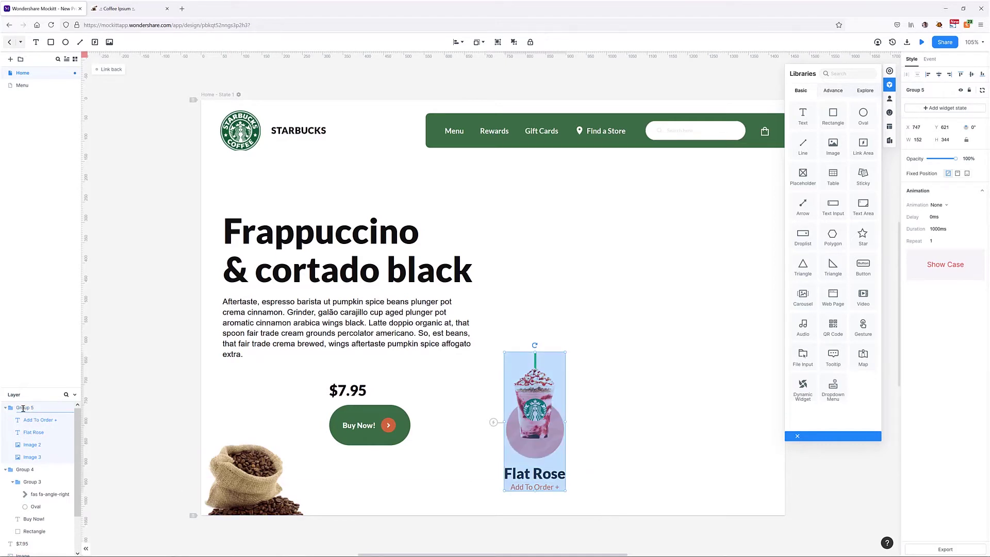
pyautogui.write('lat Rose')
pyautogui.press('Return')
# Duplicate the Flat Rose group beside the original and replace the copy's cup with the brown frappuccino picture.
pyautogui.hotkey('ctrl', 'd')
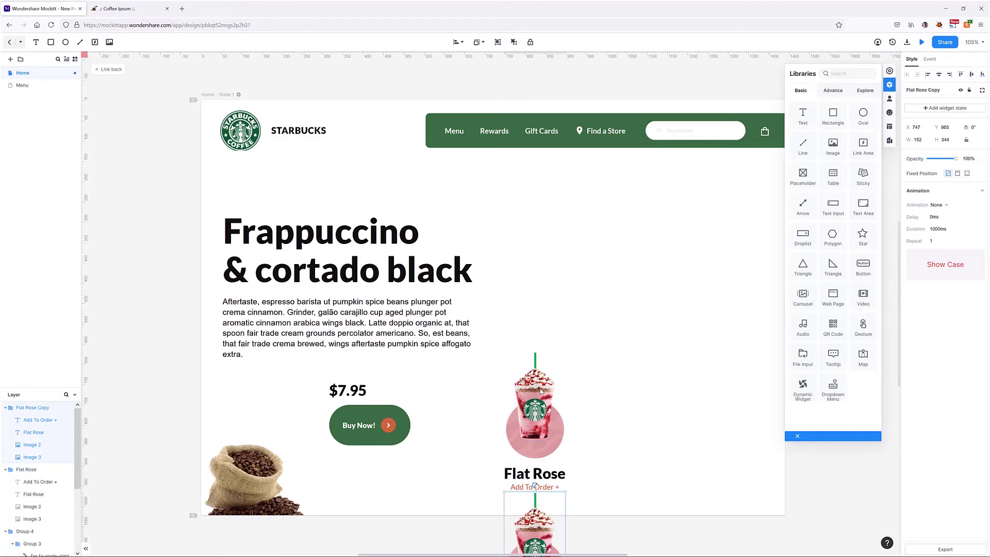
pyautogui.moveTo(531, 534); pyautogui.dragTo(619, 392)
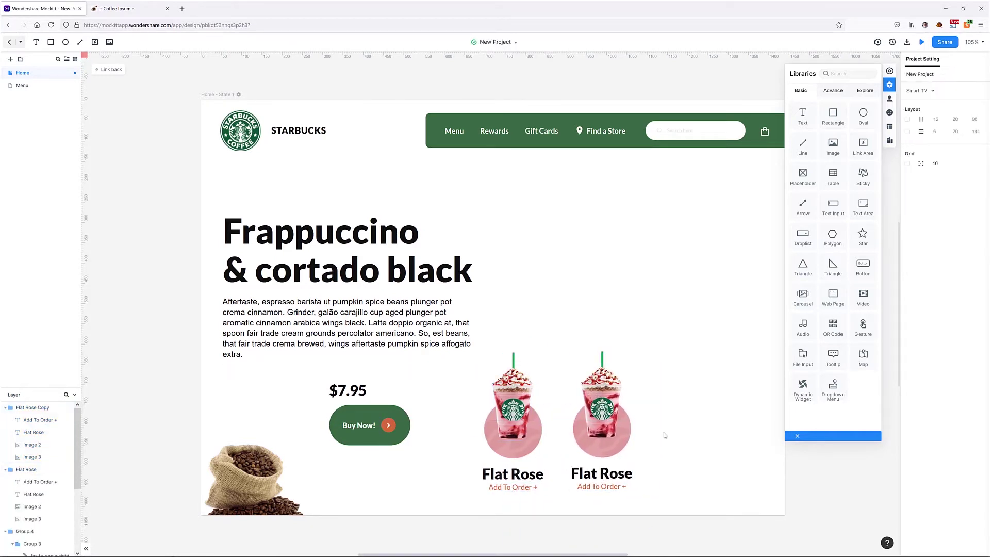
pyautogui.click(595, 395)
pyautogui.click(595, 395)
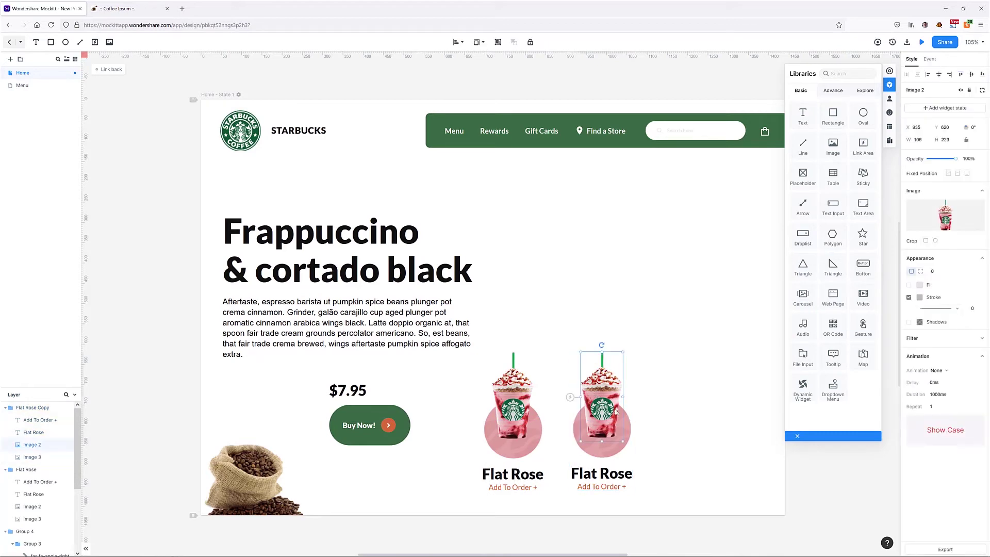
pyautogui.click(945, 215)
pyautogui.doubleClick(558, 107)
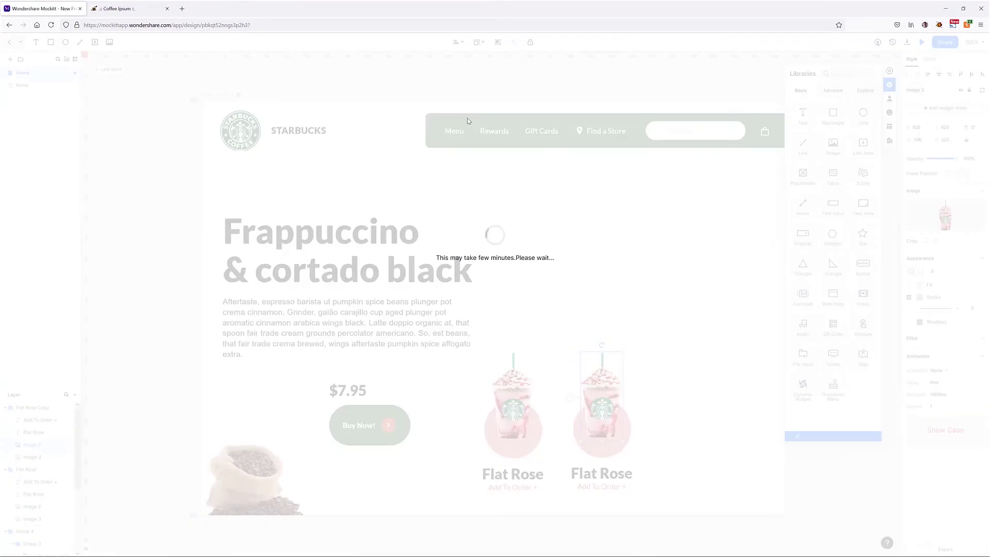
pyautogui.moveTo(601, 394); pyautogui.dragTo(601, 403)
# Replace the pink circle behind the brown frappuccino cup with the brown bean circle picture.
pyautogui.click(625, 432)
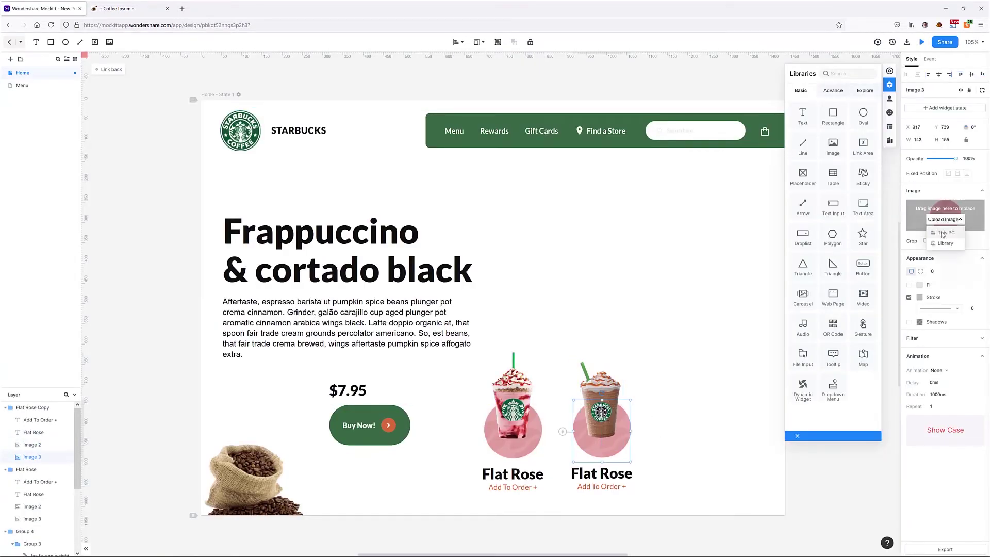
pyautogui.click(945, 215)
pyautogui.click(670, 407)
pyautogui.click(627, 424)
pyautogui.click(626, 424)
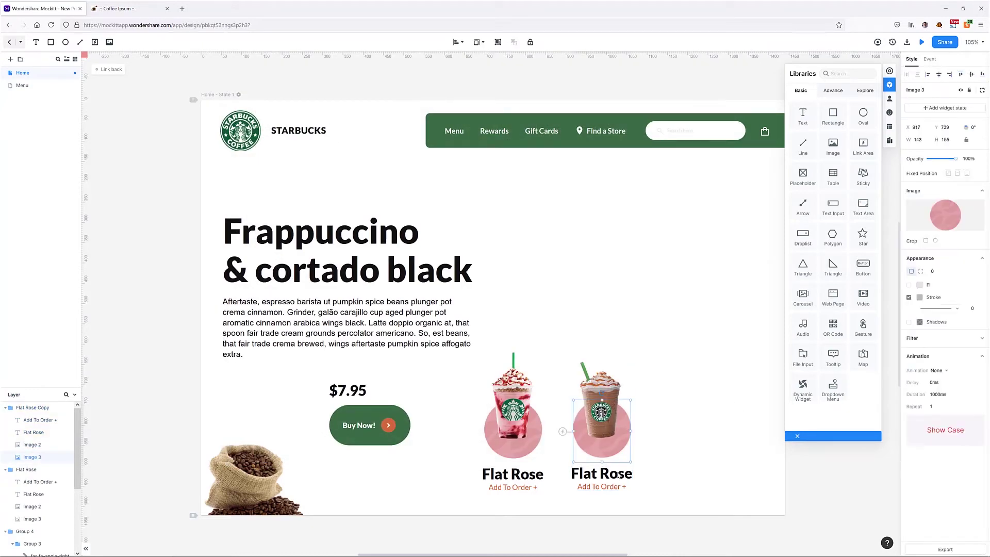
pyautogui.click(945, 217)
pyautogui.doubleClick(429, 218)
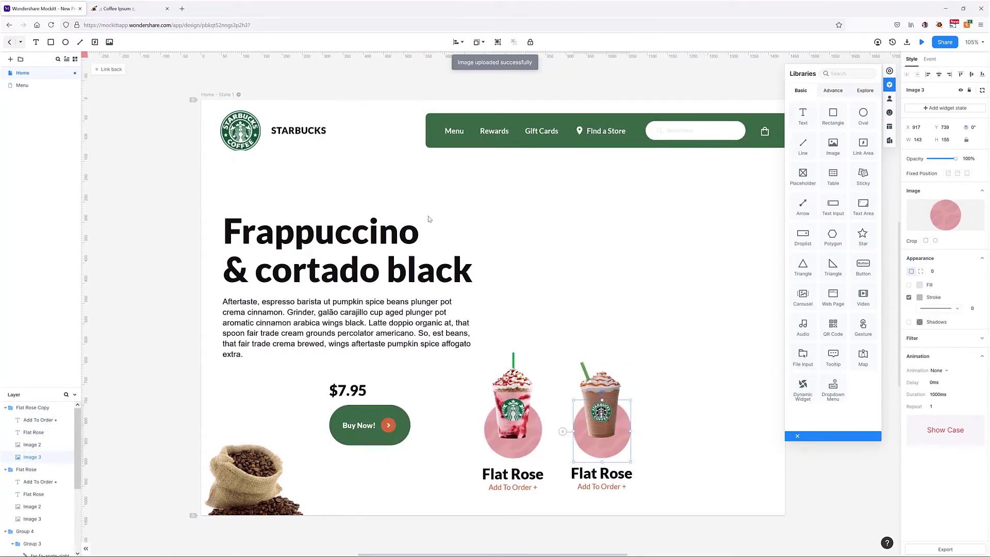
# Change the copied product's name label to "Brown Mix".
pyautogui.doubleClick(572, 473)
pyautogui.moveTo(571, 473); pyautogui.dragTo(631, 476)
pyautogui.write('Btown Mi')
pyautogui.write('r')
pyautogui.click(661, 511)
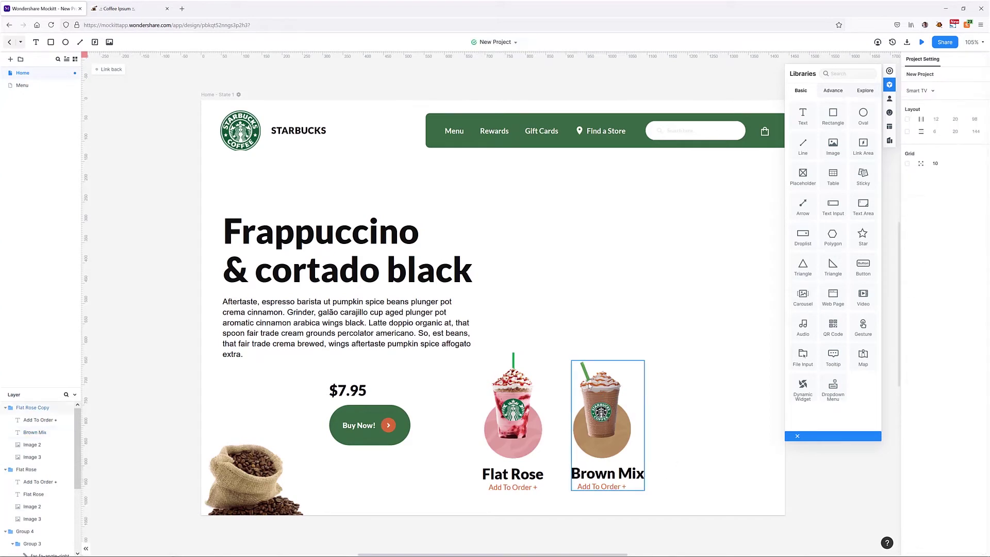
# Ungroup the brown product's elements, align them on their horizontal centre and group them again.
pyautogui.click(634, 474)
pyautogui.hotkey('ctrl', 'shift', 'g')
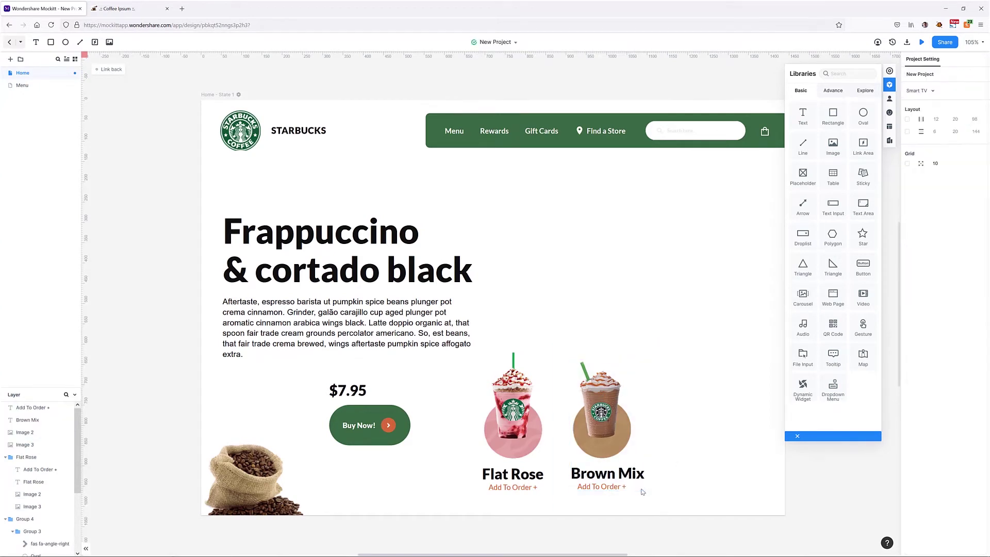
pyautogui.moveTo(673, 513); pyautogui.dragTo(557, 339)
pyautogui.click(457, 42)
pyautogui.click(458, 74)
pyautogui.hotkey('ctrl', 'g')
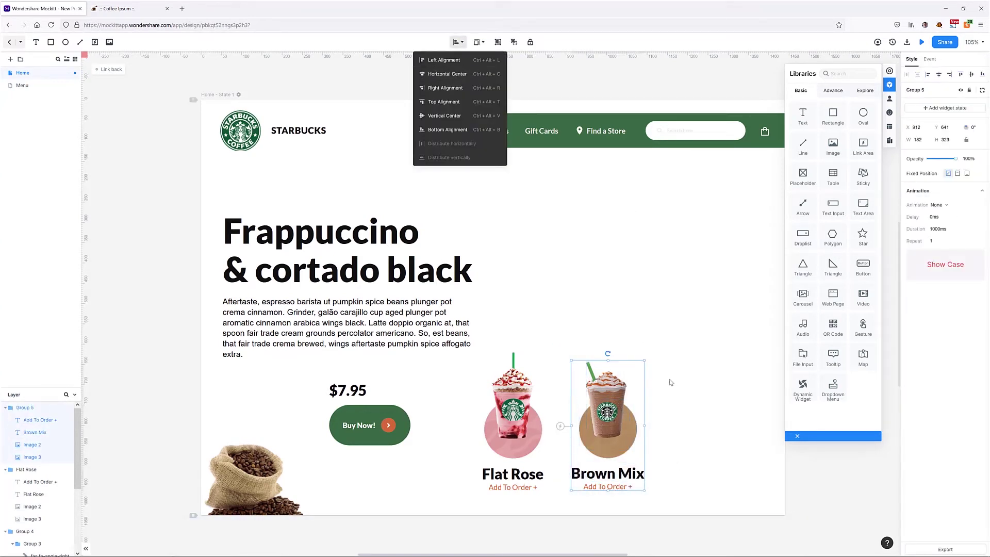
# Rename the new product group "Brown Mix" and close the widget library.
pyautogui.doubleClick(25, 407)
pyautogui.write('Brown Mix')
pyautogui.press('Return')
pyautogui.click(712, 402)
pyautogui.click(797, 436)
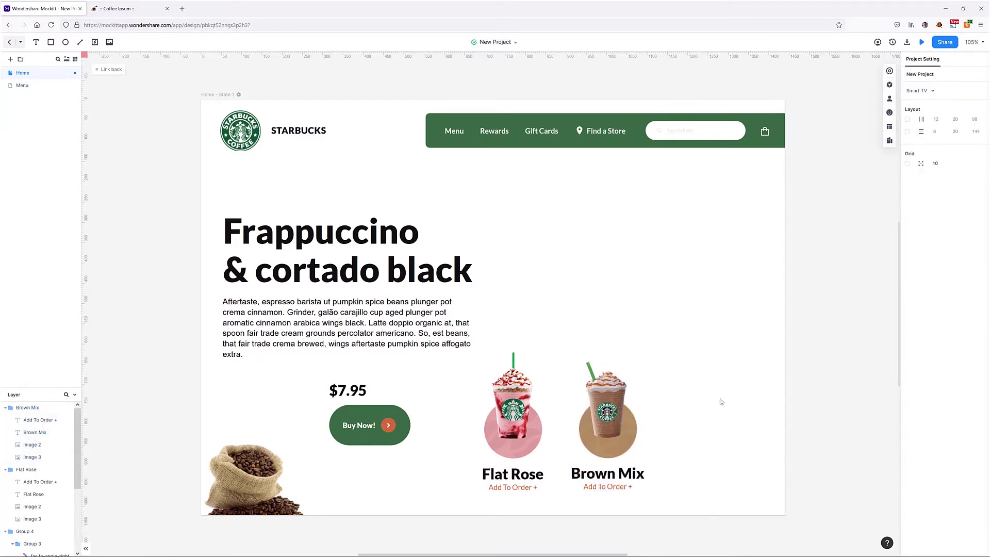
# Add an image widget near the artboard's lower-right corner and load beans-green.png into it.
pyautogui.click(890, 85)
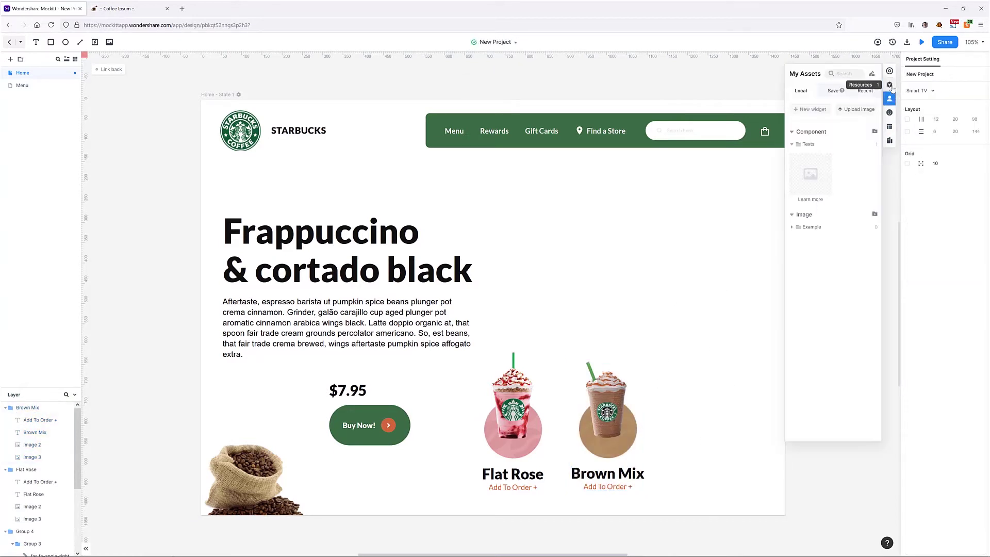
pyautogui.moveTo(832, 146); pyautogui.dragTo(750, 493)
pyautogui.click(945, 215)
pyautogui.doubleClick(378, 107)
# Enlarge the green bean circle picture to about 313 × 199 and fit it into the artboard's lower-right corner.
pyautogui.moveTo(704, 467); pyautogui.dragTo(658, 427)
pyautogui.moveTo(719, 474); pyautogui.dragTo(738, 479)
pyautogui.click(768, 382)
# Add an image widget above the green circle and load the large brown frappuccino cup picture into it.
pyautogui.moveTo(833, 149); pyautogui.dragTo(670, 308)
pyautogui.click(945, 222)
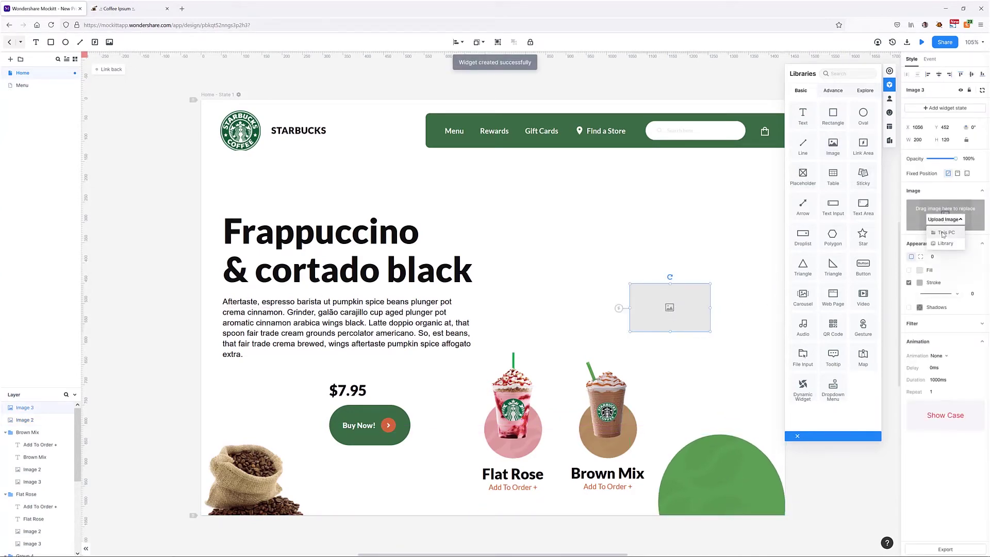
pyautogui.click(945, 236)
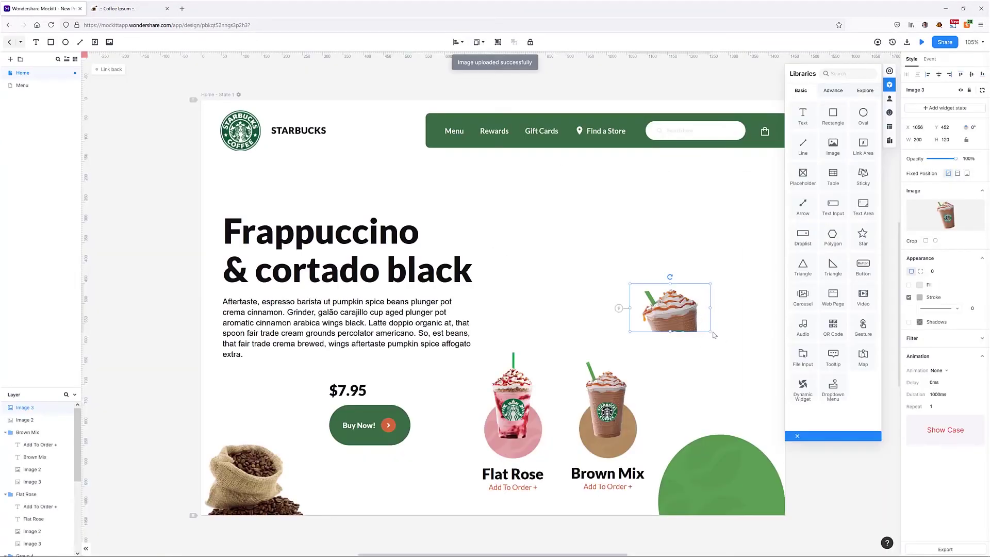
# Scale the large frappuccino cup to about 481 × 625 and position it at about X 1007, Y 363.
pyautogui.moveTo(711, 332); pyautogui.dragTo(773, 467)
pyautogui.moveTo(716, 386); pyautogui.dragTo(739, 422)
pyautogui.moveTo(652, 318); pyautogui.dragTo(599, 260)
pyautogui.moveTo(706, 366); pyautogui.dragTo(716, 354)
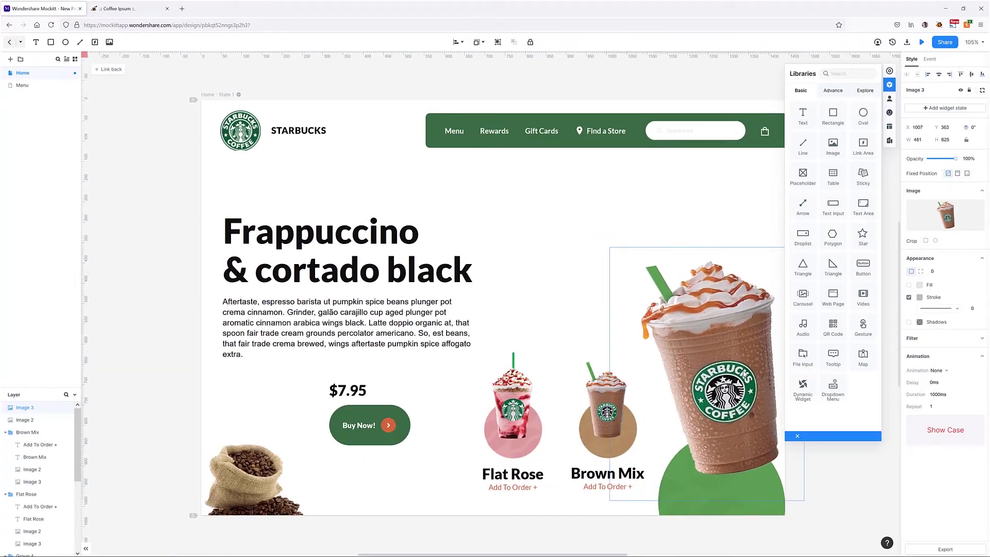
# Try to crop the green bean circle picture to a central area of about 199 × 199.
pyautogui.click(889, 85)
pyautogui.click(762, 495)
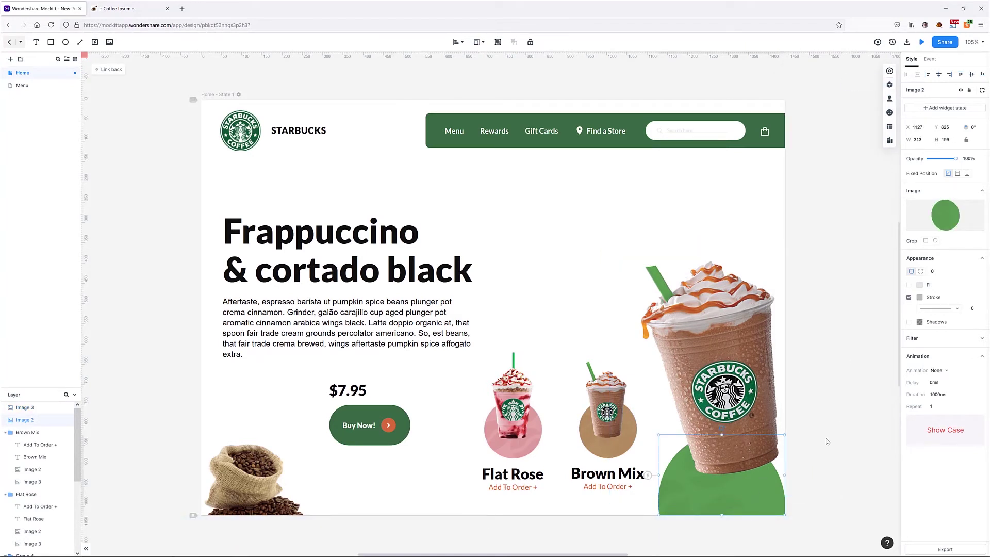
pyautogui.click(935, 241)
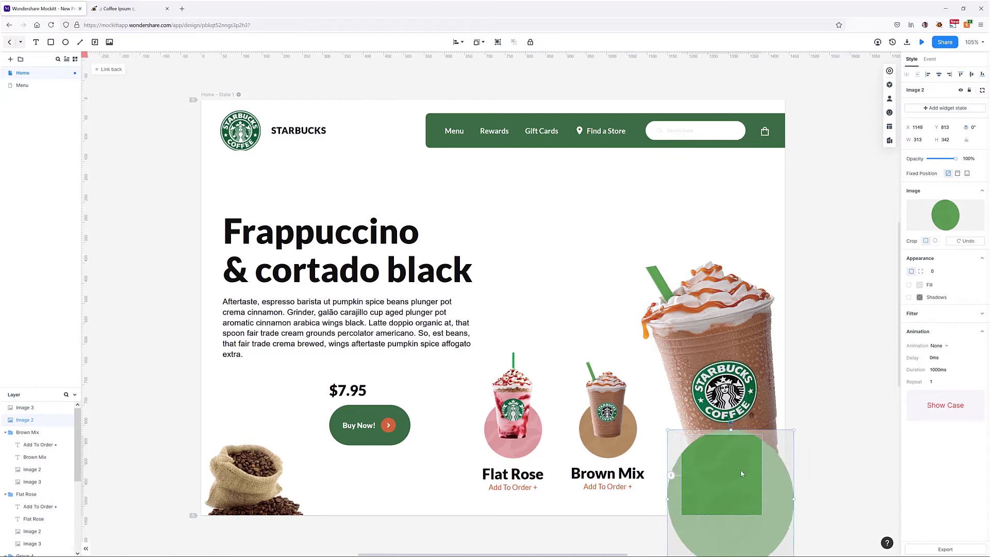
pyautogui.click(742, 392)
pyautogui.click(737, 490)
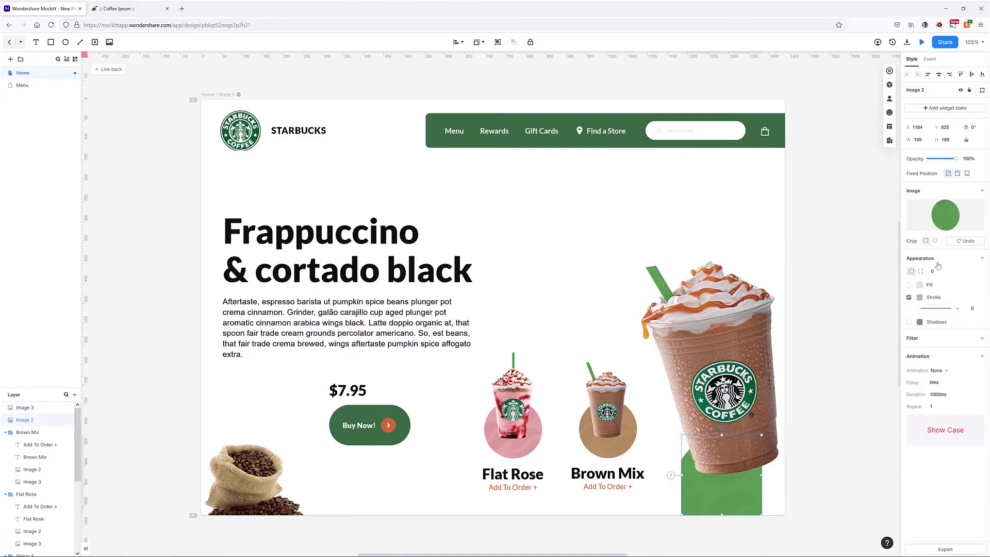
# Recrop the green bean circle, widening the crop to the artboard's right edge and repositioning the circle behind the large cup.
pyautogui.click(935, 241)
pyautogui.click(711, 472)
pyautogui.moveTo(681, 475); pyautogui.dragTo(665, 474)
pyautogui.moveTo(762, 475); pyautogui.dragTo(785, 475)
pyautogui.moveTo(748, 485); pyautogui.dragTo(724, 437)
pyautogui.click(819, 453)
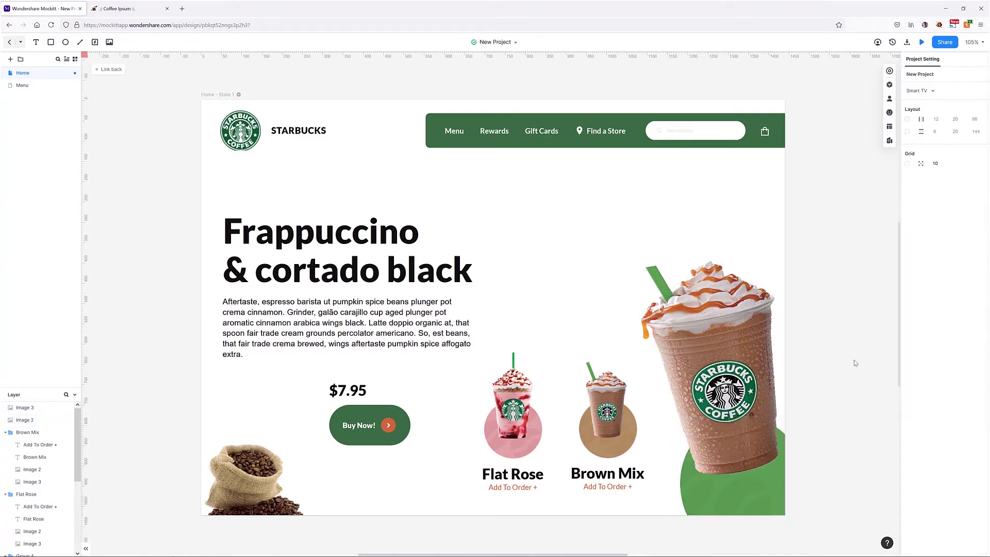
# Duplicate the $7.95 price text into the empty area above the product cards and change the copy to read NEW!
pyautogui.click(349, 387)
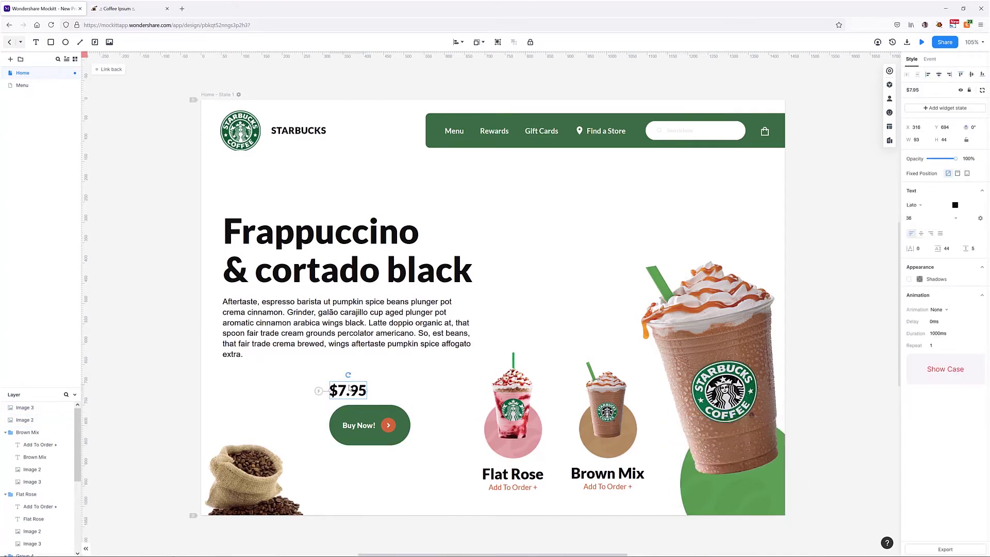
pyautogui.hotkey('ctrl', 'd')
pyautogui.moveTo(355, 413); pyautogui.dragTo(563, 246)
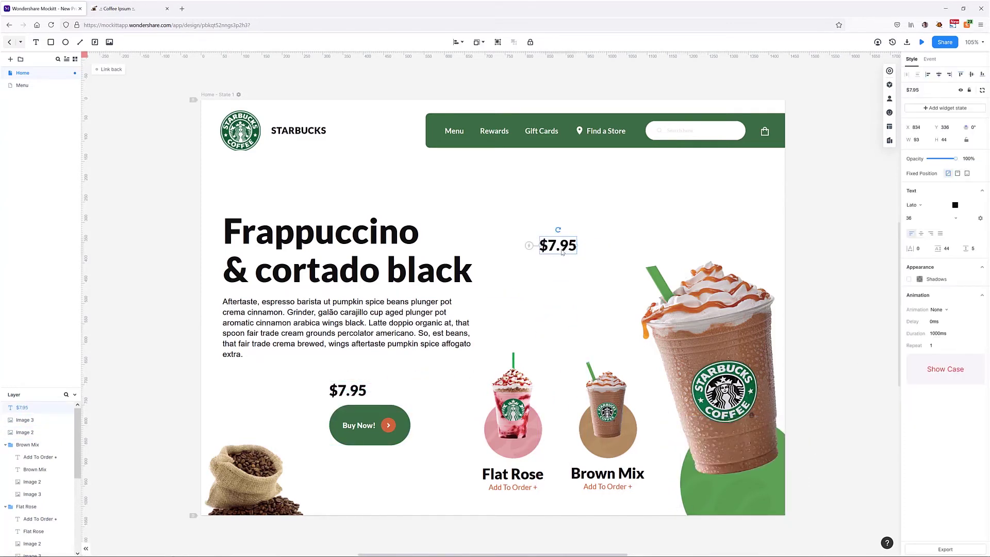
pyautogui.doubleClick(561, 249)
pyautogui.hotkey('ctrl', 'a')
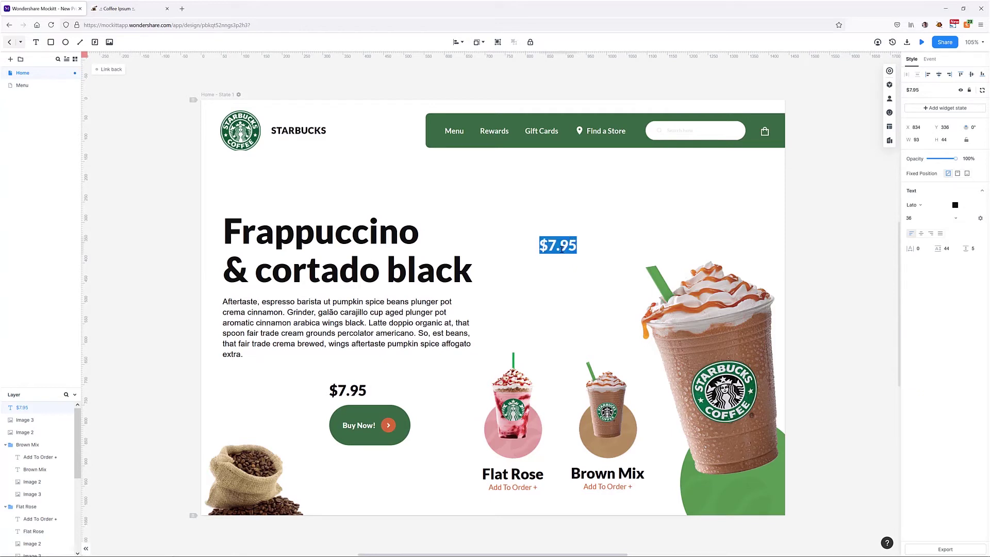
pyautogui.write('NEW!')
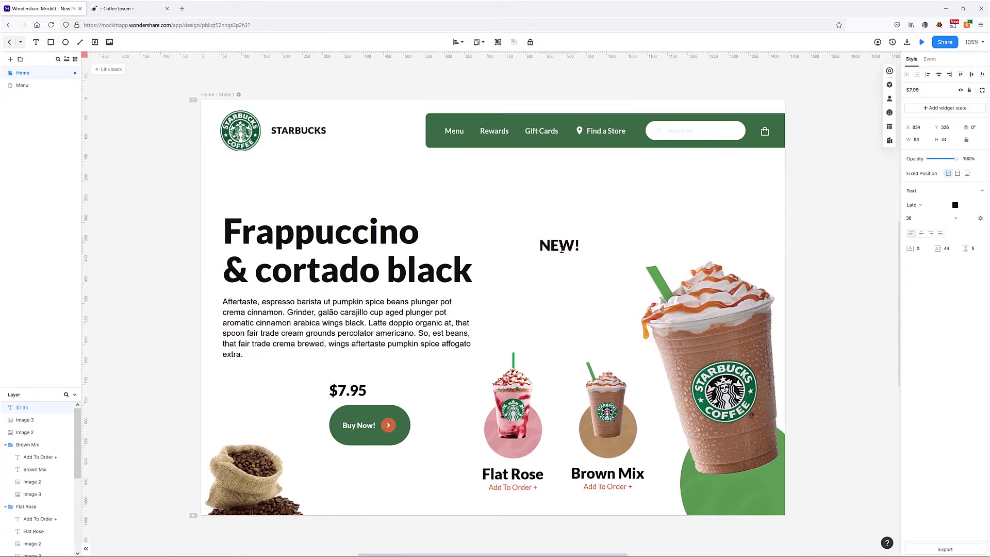
pyautogui.press('Escape')
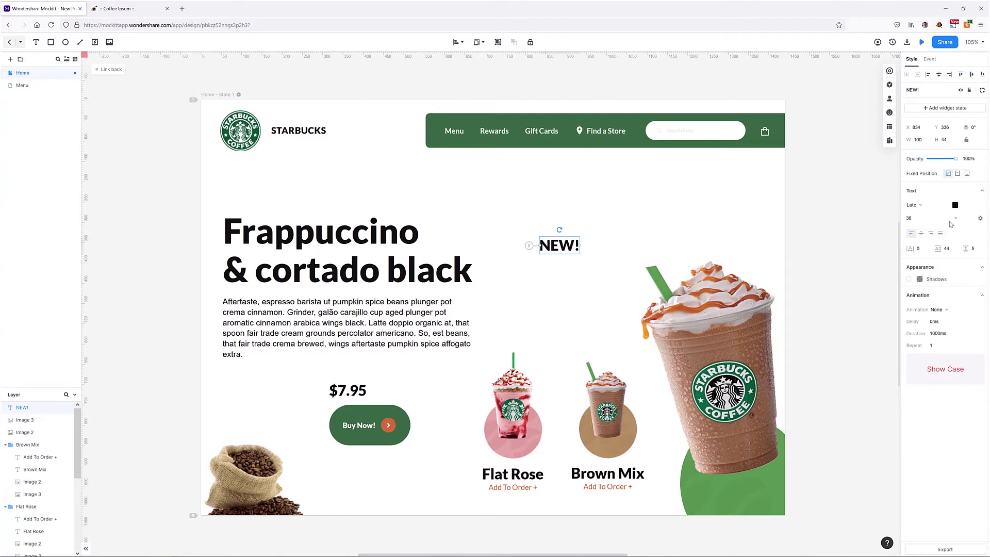
# Make the NEW! label bold at size 24 and shift it slightly left and upward to X 822.
pyautogui.click(957, 219)
pyautogui.click(971, 240)
pyautogui.moveTo(559, 245); pyautogui.dragTo(554, 238)
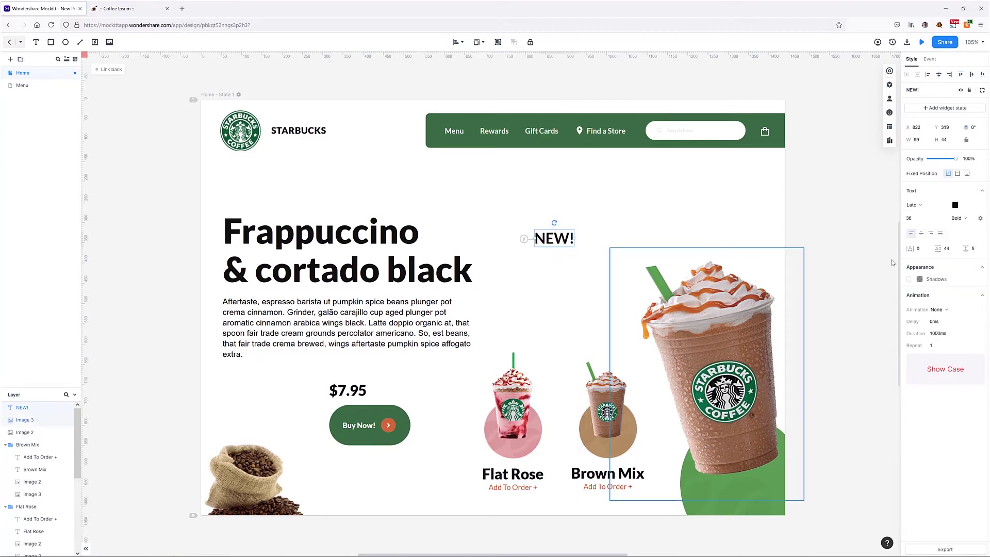
pyautogui.click(913, 218)
pyautogui.write('24')
pyautogui.press('Return')
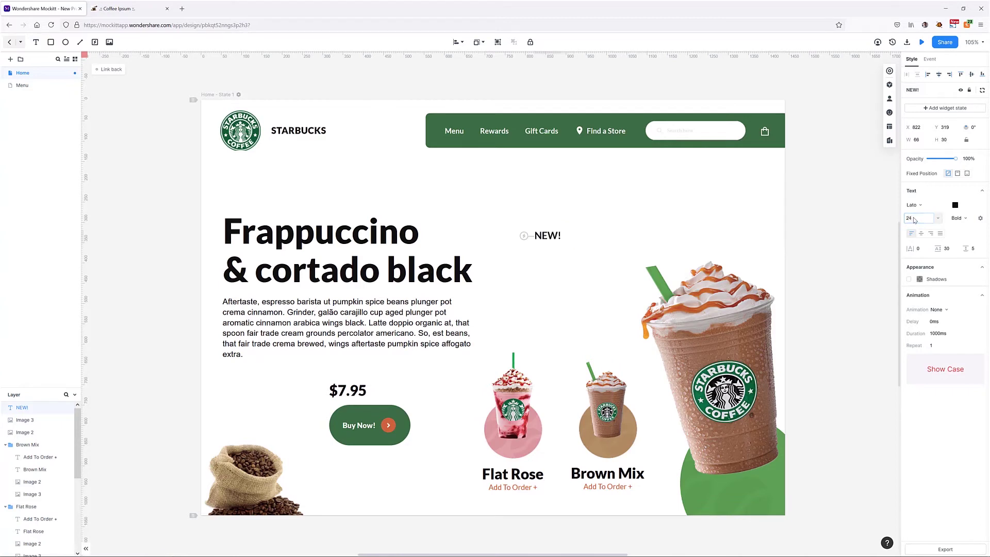
pyautogui.hotkey('shift', 'Up')
# Add another copy of the price text beneath NEW!, change it to Choco Life and set its size to 48.
pyautogui.hotkey('ctrl', 'v')
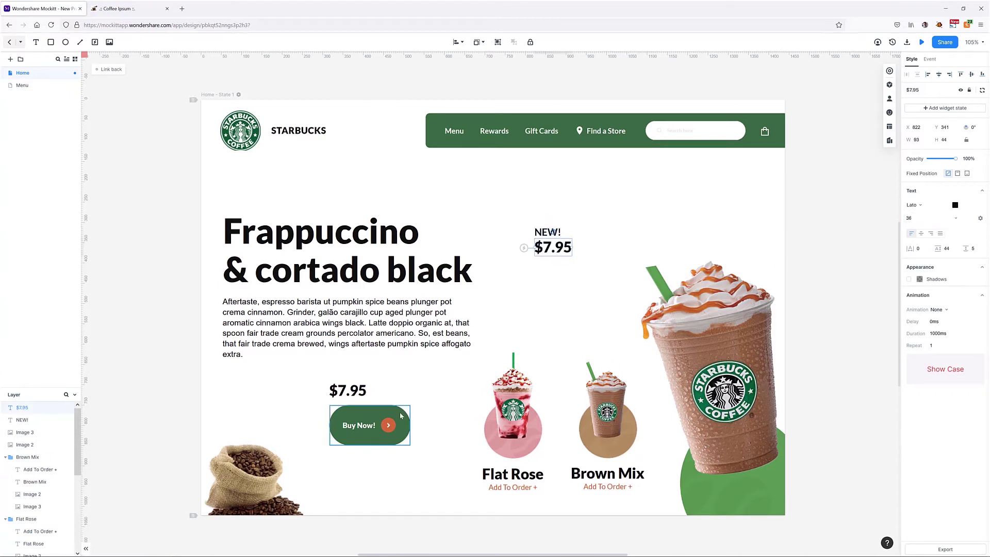
pyautogui.doubleClick(563, 251)
pyautogui.hotkey('ctrl', 'a')
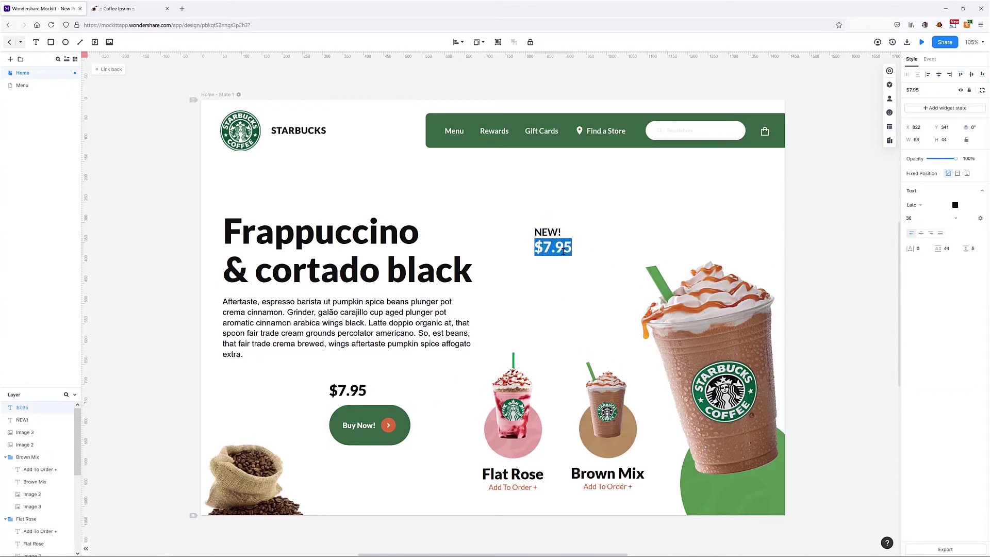
pyautogui.write('Choco Life')
pyautogui.press('Escape')
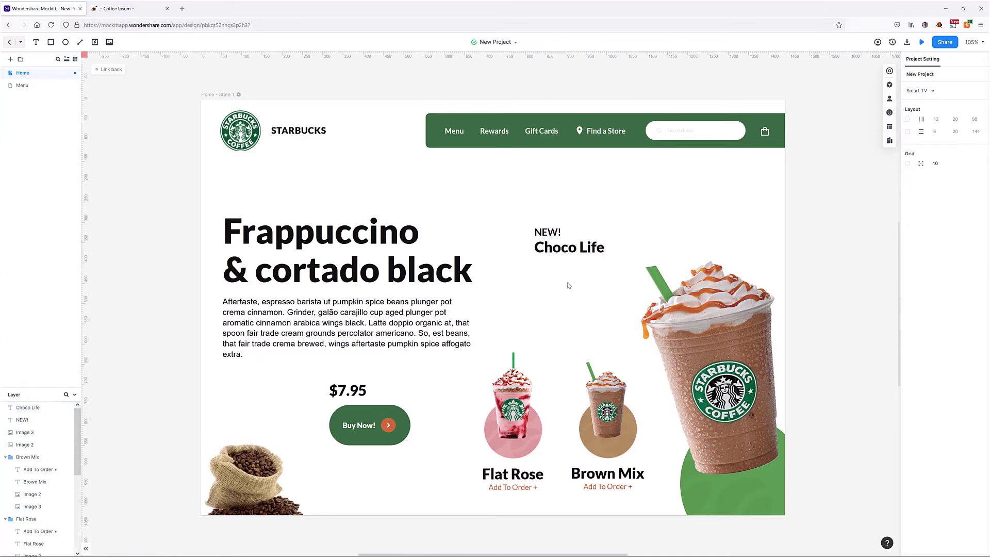
pyautogui.click(918, 220)
pyautogui.write('48')
pyautogui.press('Return')
# Move the NEW! and Choco Life labels to X 789 and place a duplicate of Choco Life directly beneath at Y 392.
pyautogui.keyDown('shift'); pyautogui.click(547, 232); pyautogui.keyUp('shift')
pyautogui.click(554, 249)
pyautogui.moveTo(567, 250); pyautogui.dragTo(549, 278)
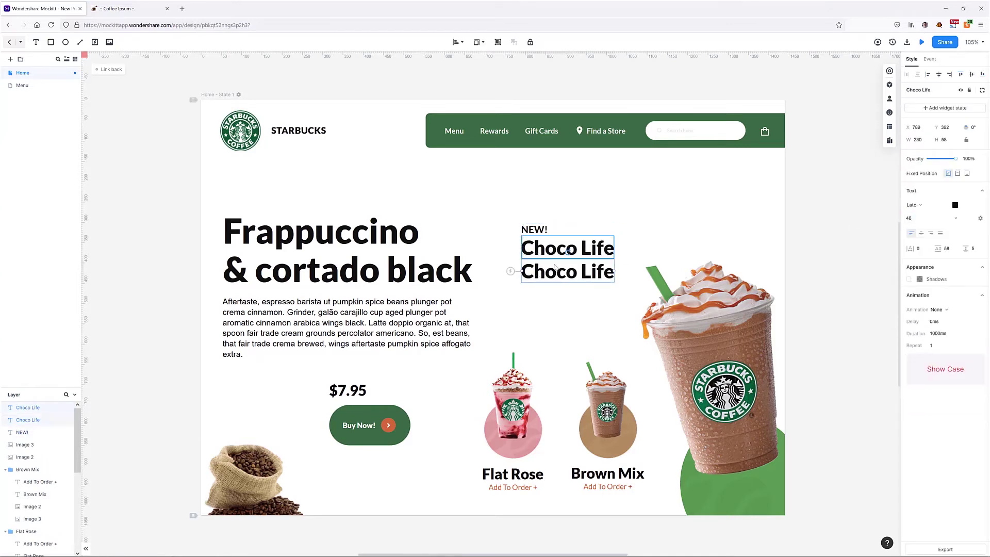
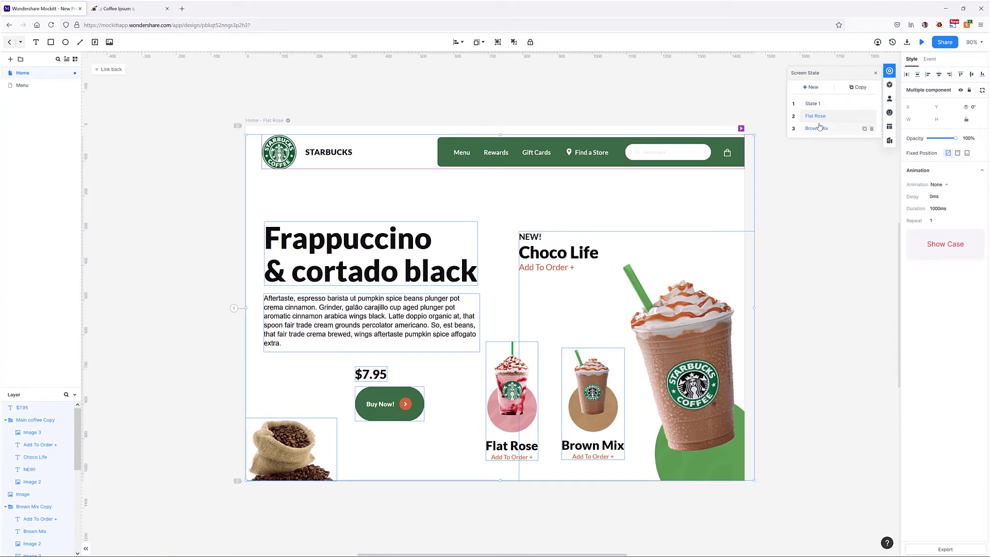
# Paste the copied Home content into the Brown Mix screen state and align it with the top of the artboard.
pyautogui.click(819, 128)
pyautogui.hotkey('ctrl', 'v')
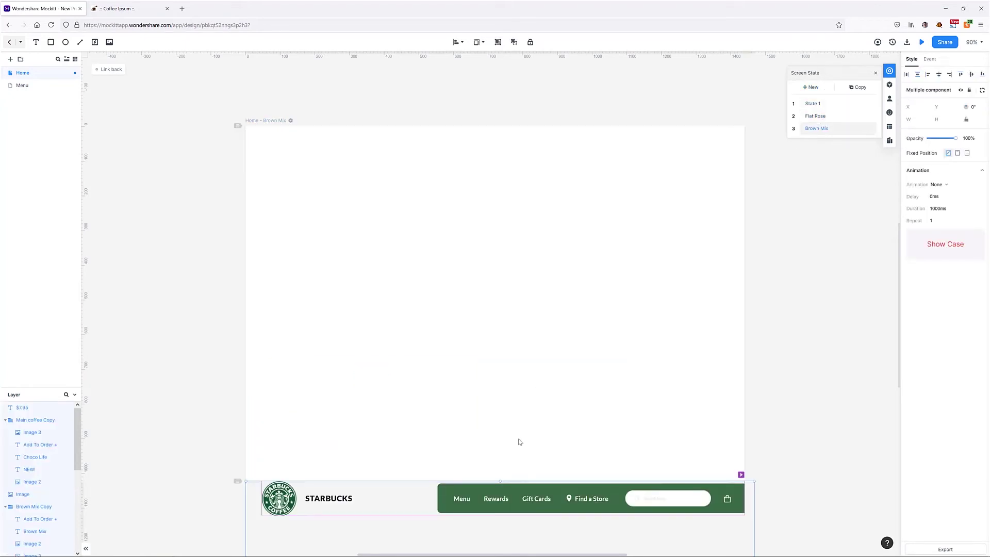
pyautogui.moveTo(493, 500); pyautogui.dragTo(480, 143)
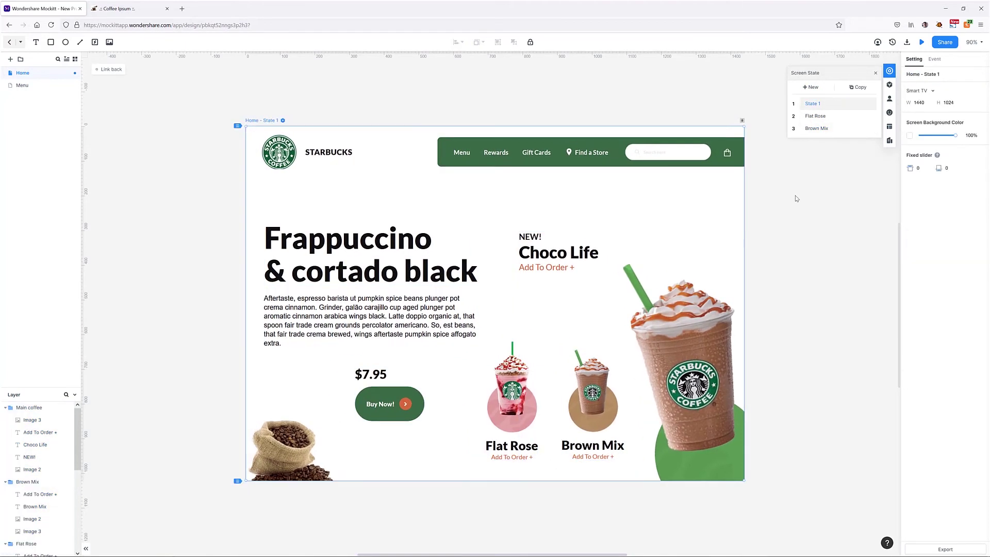
# In State 1, link the small Flat Rose cup picture to the Flat Rose screen state.
pyautogui.click(514, 380)
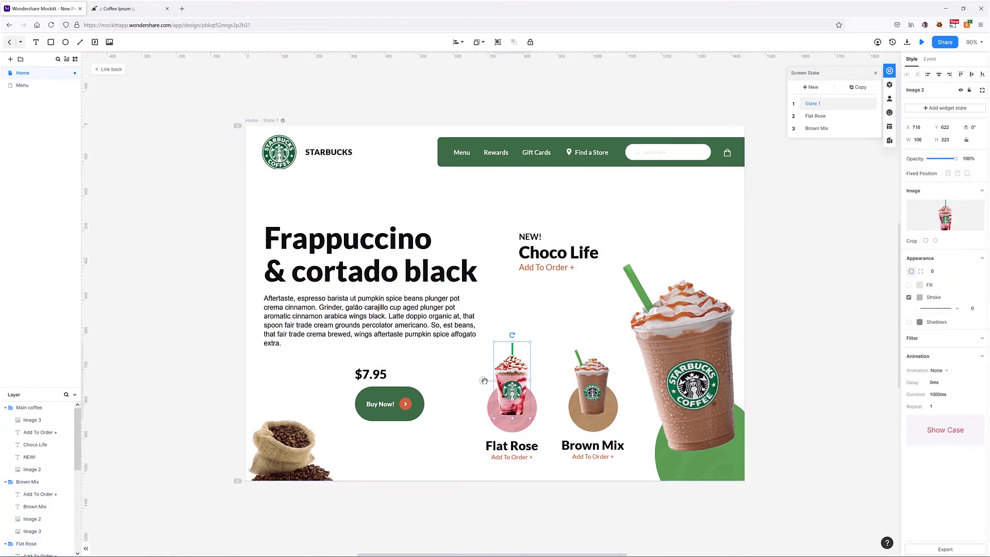
pyautogui.moveTo(483, 380); pyautogui.dragTo(557, 267)
pyautogui.moveTo(621, 216); pyautogui.dragTo(814, 117)
# In the Flat Rose screen state, change the Choco Life heading to Flat Rose.
pyautogui.click(818, 117)
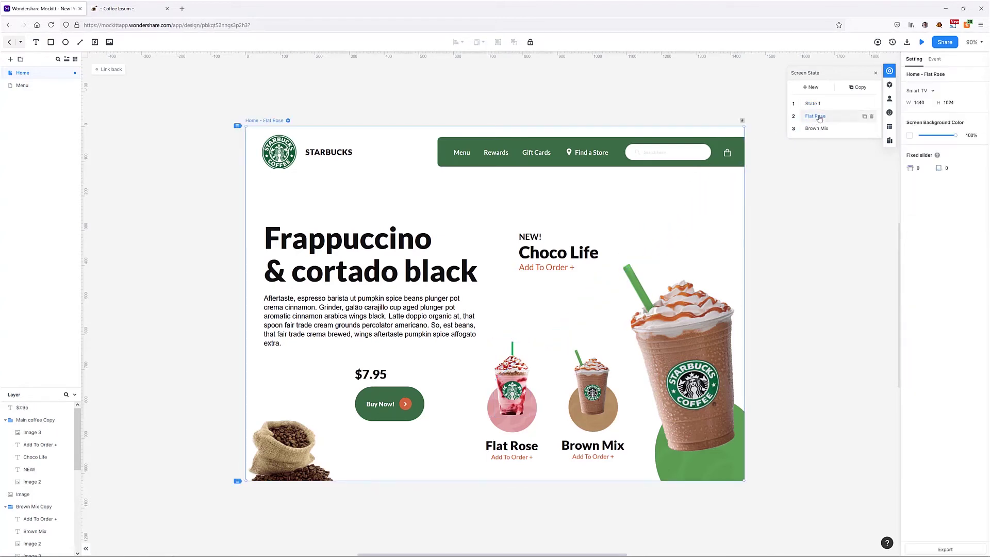
pyautogui.click(570, 256)
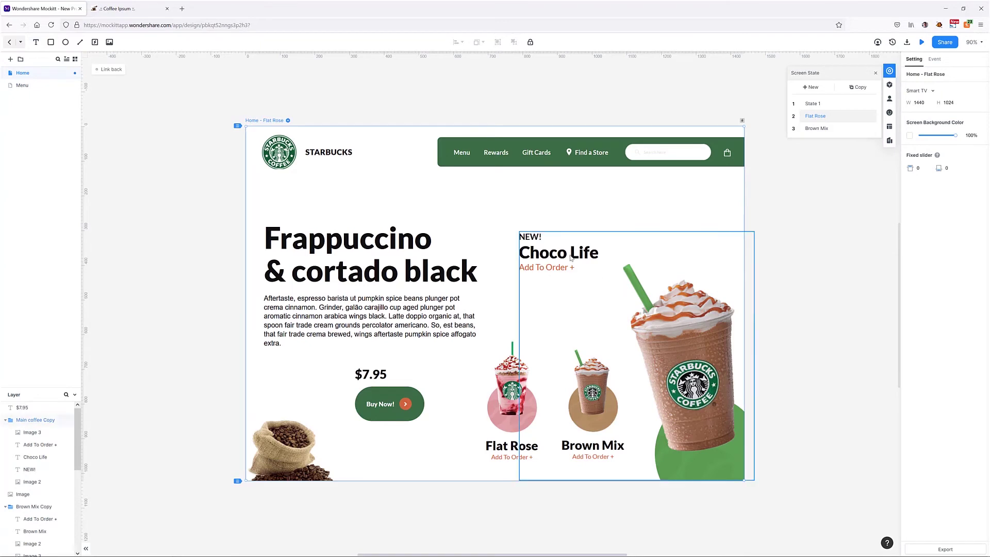
pyautogui.doubleClick(569, 255)
pyautogui.doubleClick(568, 256)
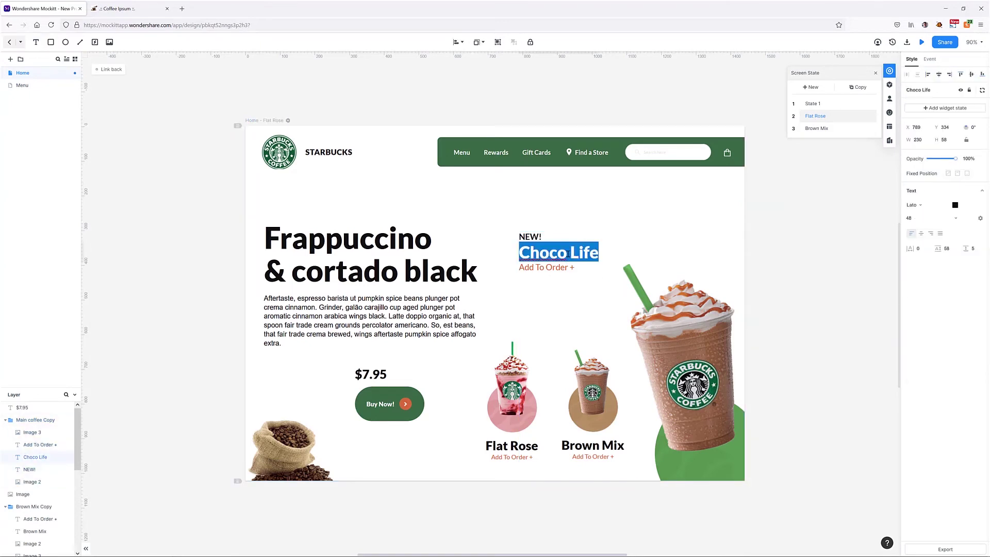
pyautogui.write('Flat Rose')
# Replace the large brown frappuccino picture in the Flat Rose state with the pink frappuccino image from the computer.
pyautogui.click(685, 320)
pyautogui.click(943, 219)
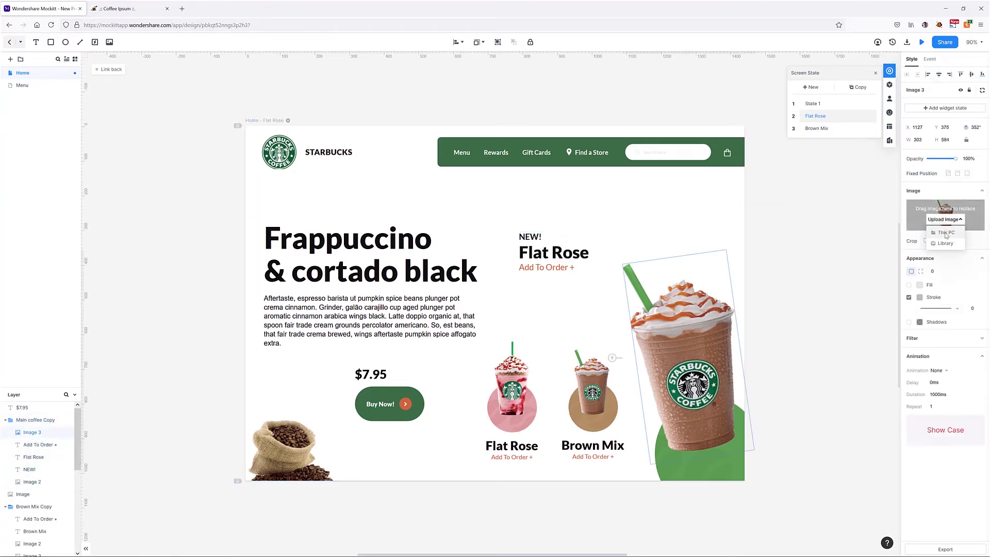
pyautogui.click(946, 235)
pyautogui.doubleClick(731, 107)
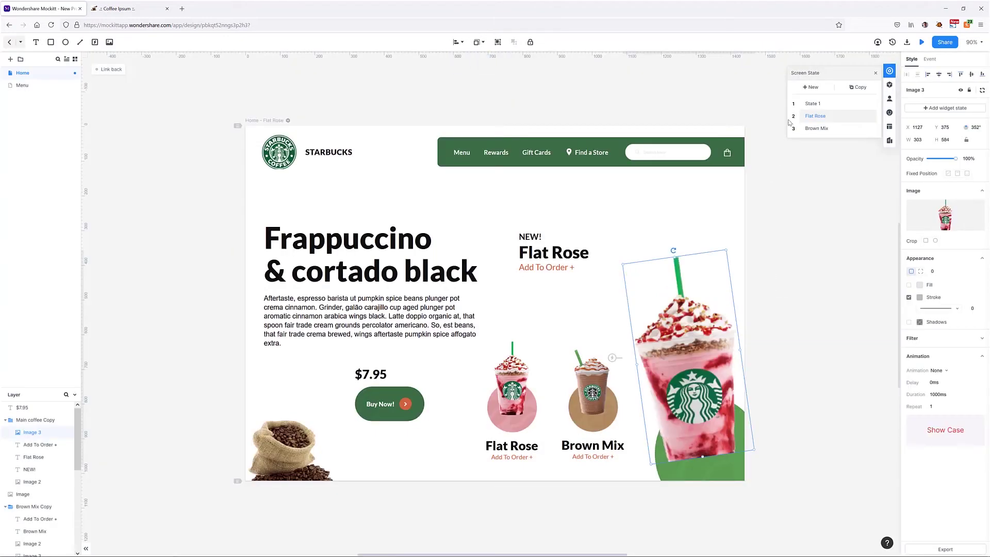
# In State 1, link the small Brown Mix cup picture to the Brown Mix screen state.
pyautogui.click(812, 104)
pyautogui.click(591, 390)
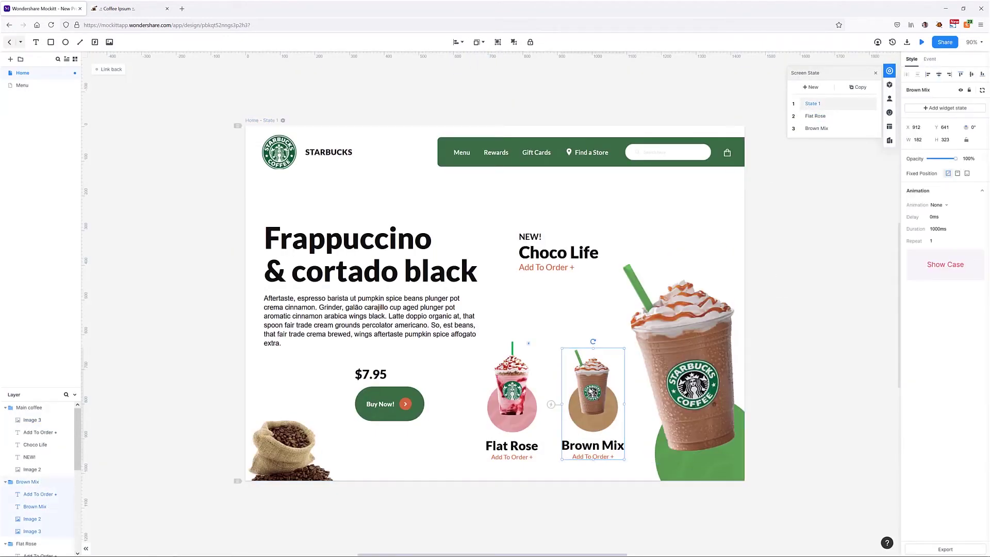
pyautogui.click(590, 390)
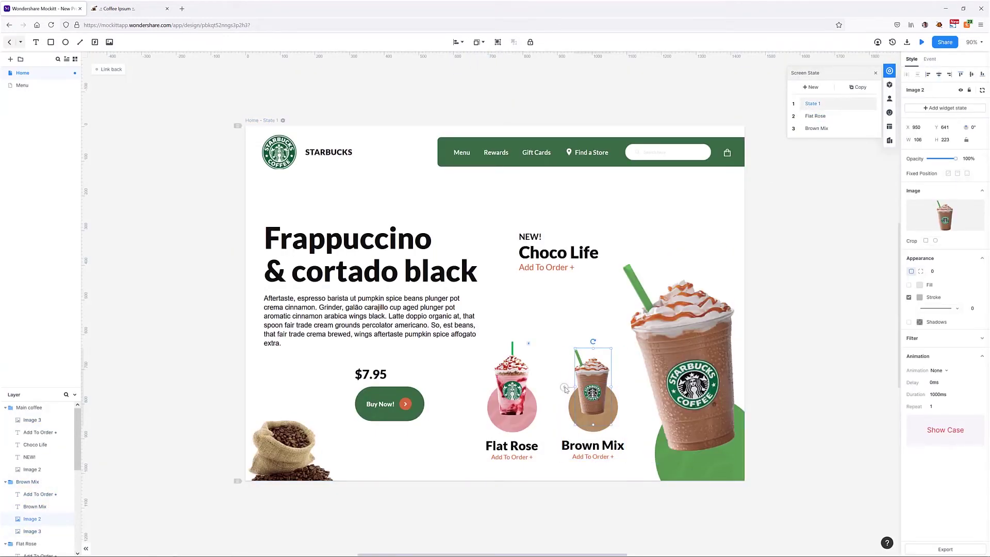
pyautogui.moveTo(565, 389); pyautogui.dragTo(819, 129)
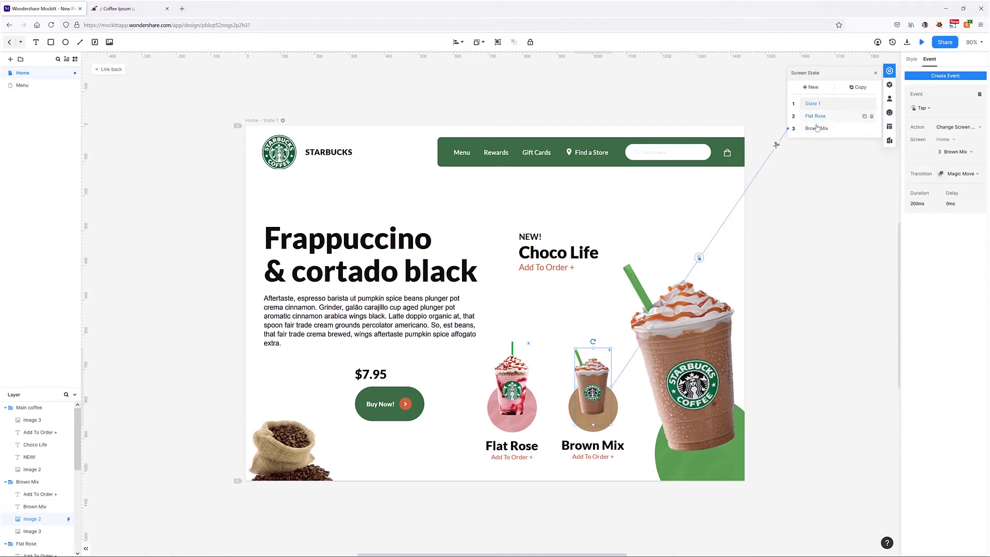
# In the Brown Mix screen state, change the Choco Life heading to Brown Mix.
pyautogui.click(816, 127)
pyautogui.click(547, 253)
pyautogui.click(544, 256)
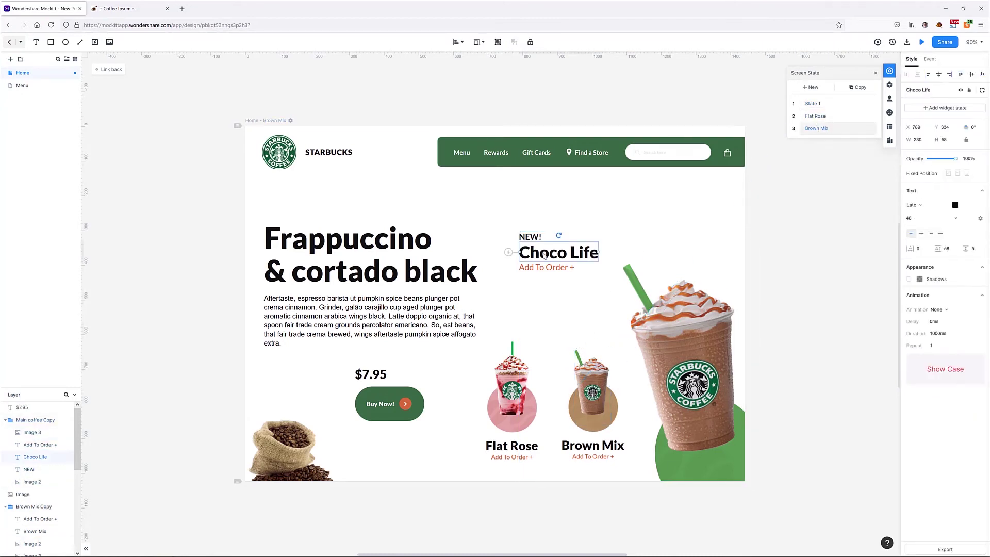
pyautogui.doubleClick(545, 255)
pyautogui.hotkey('ctrl', 'a')
pyautogui.write('Brown Mix')
pyautogui.click(795, 275)
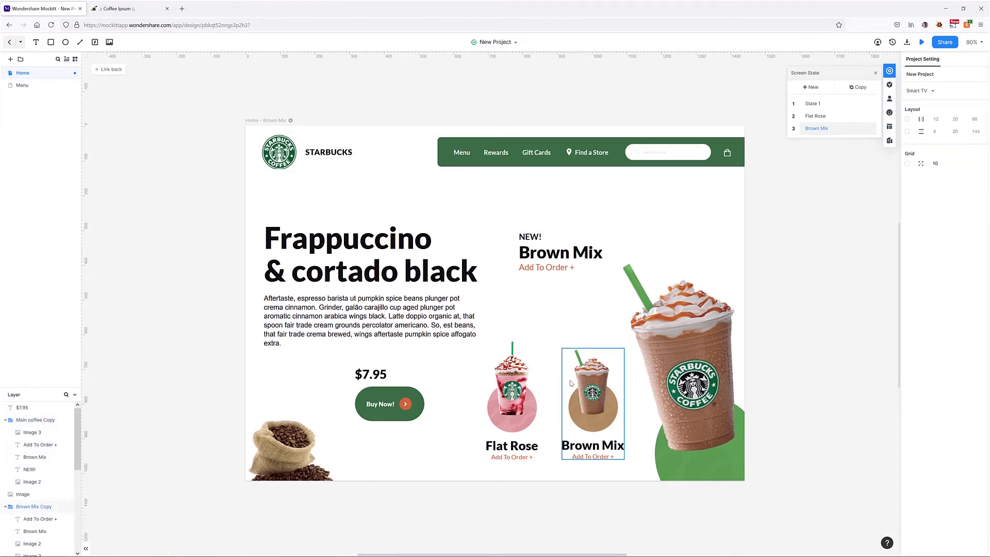
# Link the Brown Mix state's small Flat Rose cup to Flat Rose, and the Flat Rose state's small Brown Mix cup to Brown Mix.
pyautogui.click(516, 376)
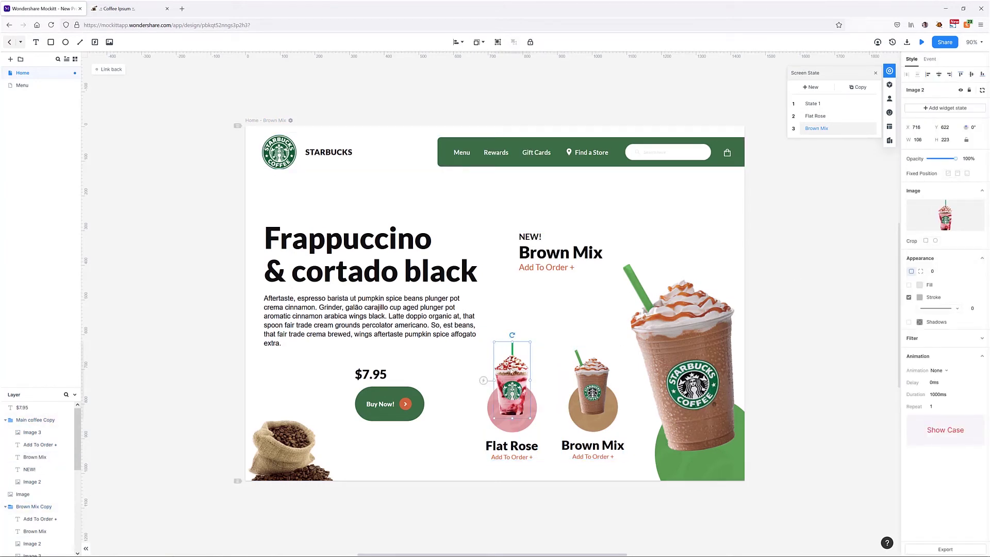
pyautogui.moveTo(485, 382); pyautogui.dragTo(823, 120)
pyautogui.click(819, 117)
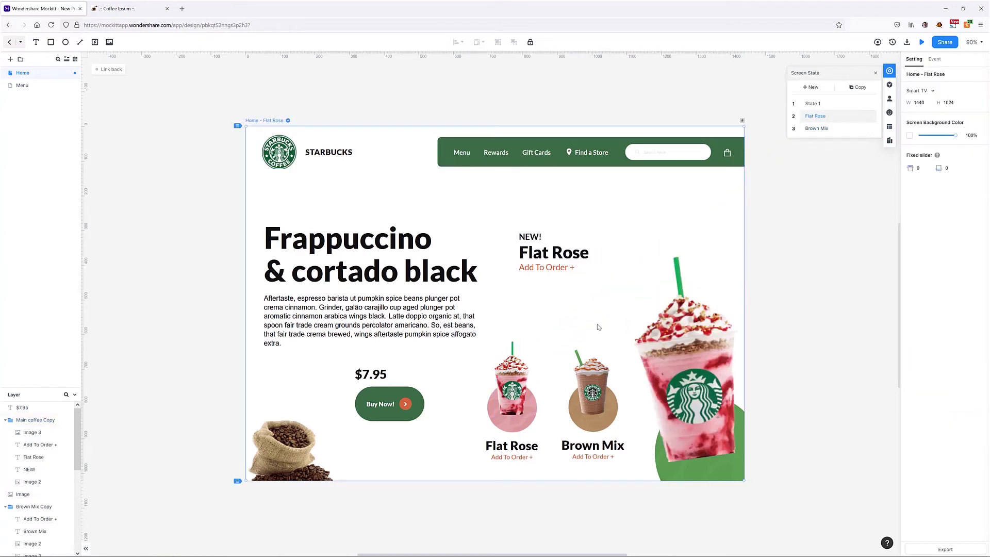
pyautogui.click(589, 387)
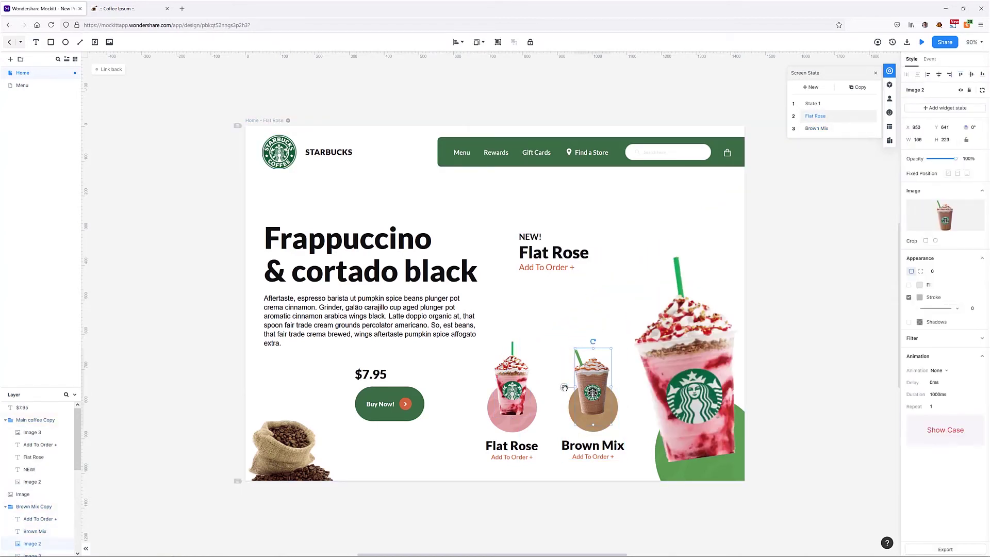
pyautogui.moveTo(563, 386); pyautogui.dragTo(815, 132)
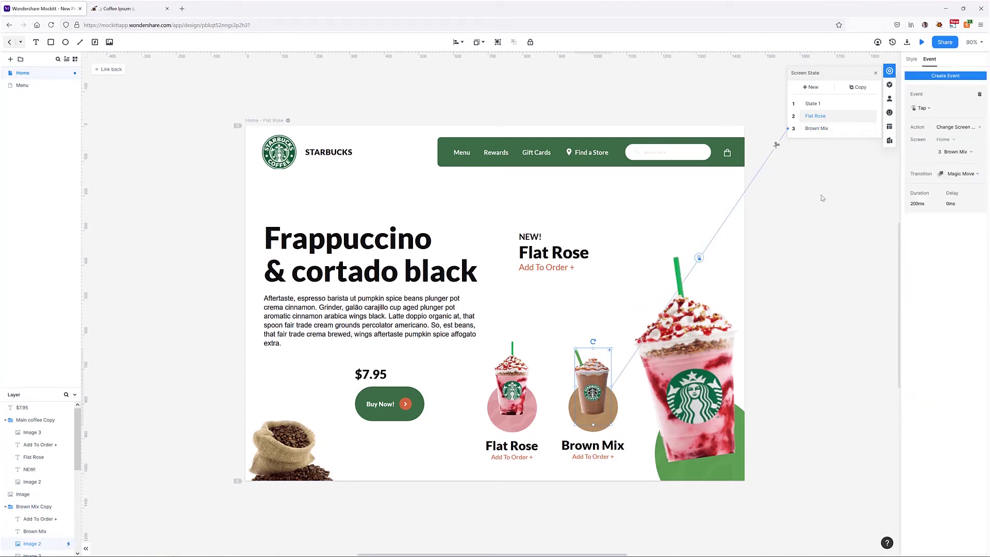
# Preview the prototype and test switching between the Flat Rose and Brown Mix states with the small cups.
pyautogui.click(921, 42)
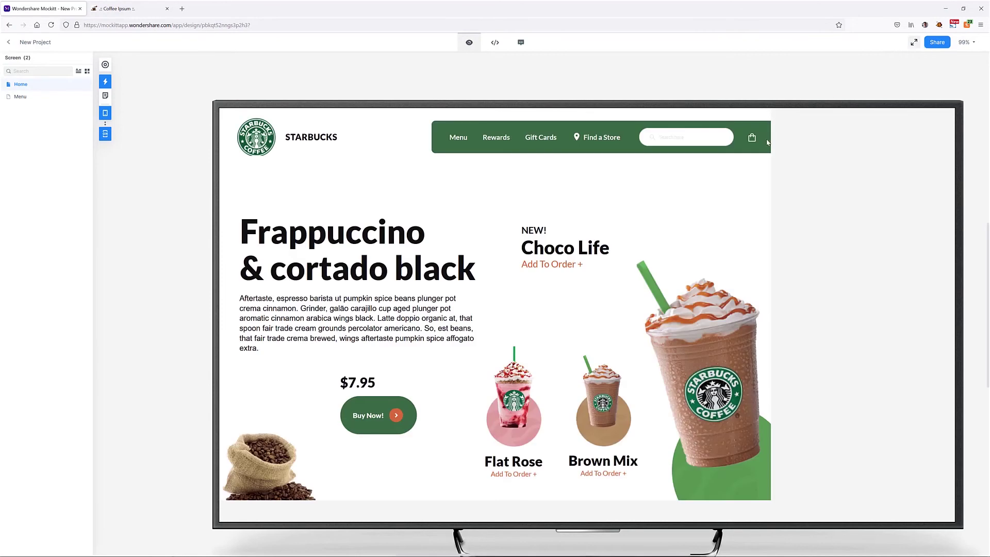
pyautogui.click(525, 378)
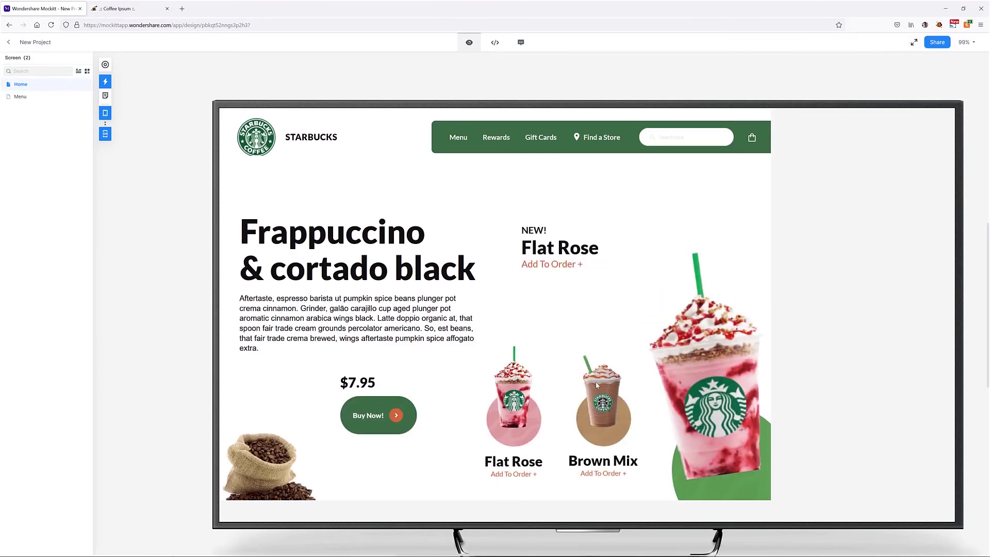
pyautogui.click(596, 385)
pyautogui.click(515, 388)
pyautogui.click(593, 399)
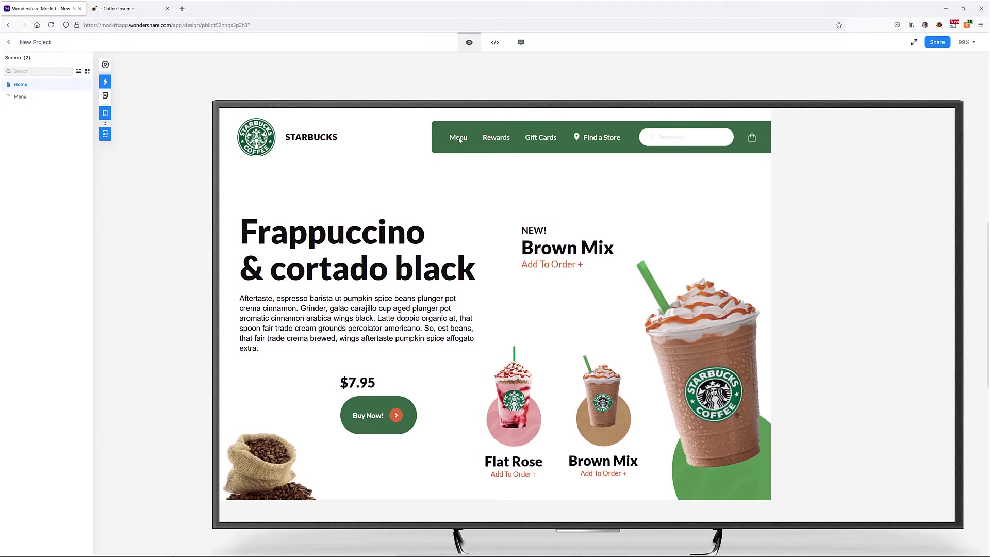
pyautogui.press('Escape')
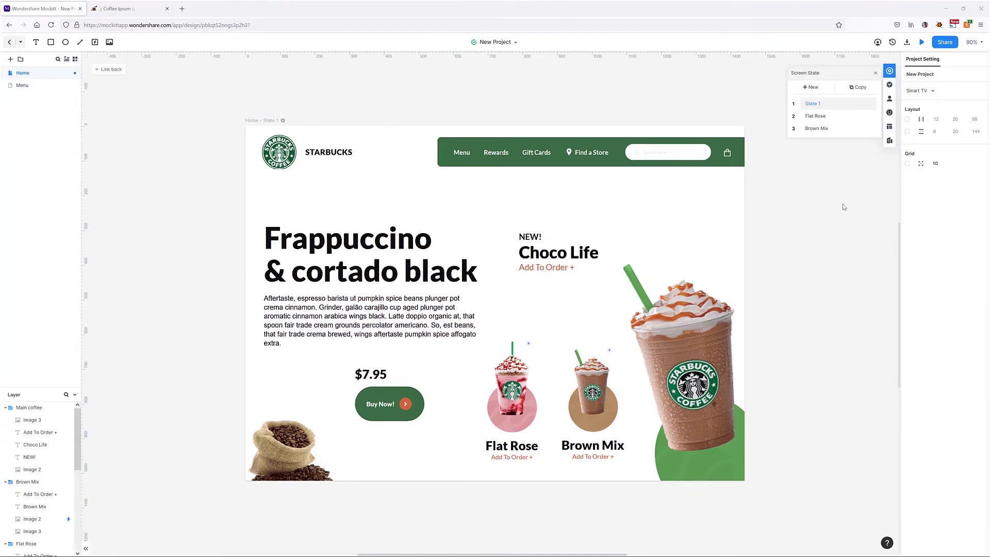
# In the Master Header, link the Menu text to the Menu screen and leave master editing.
pyautogui.doubleClick(456, 157)
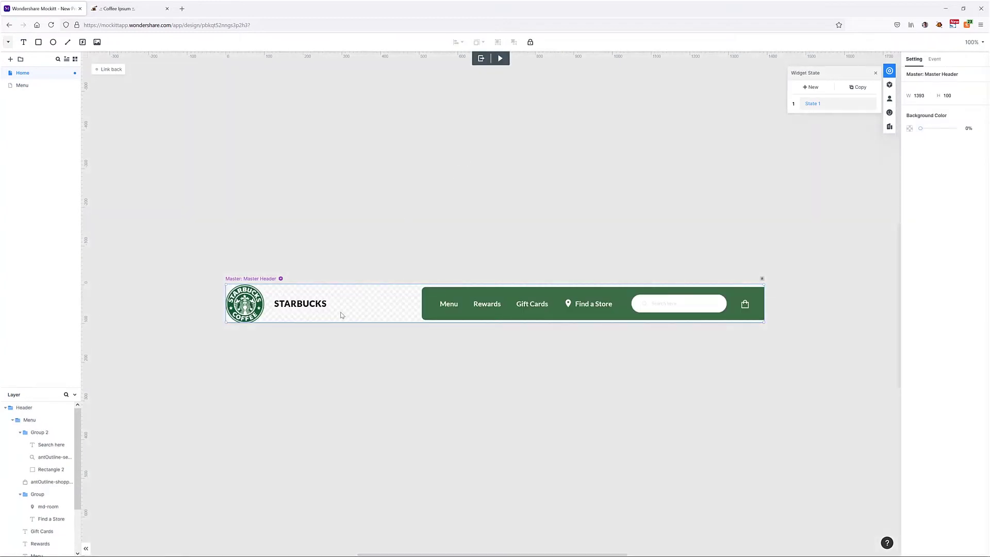
pyautogui.click(447, 308)
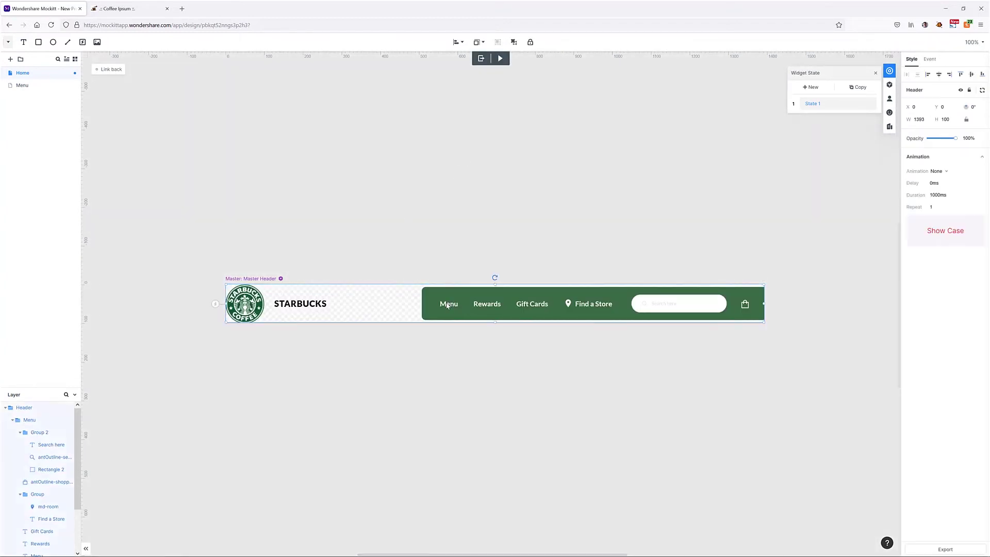
pyautogui.click(449, 307)
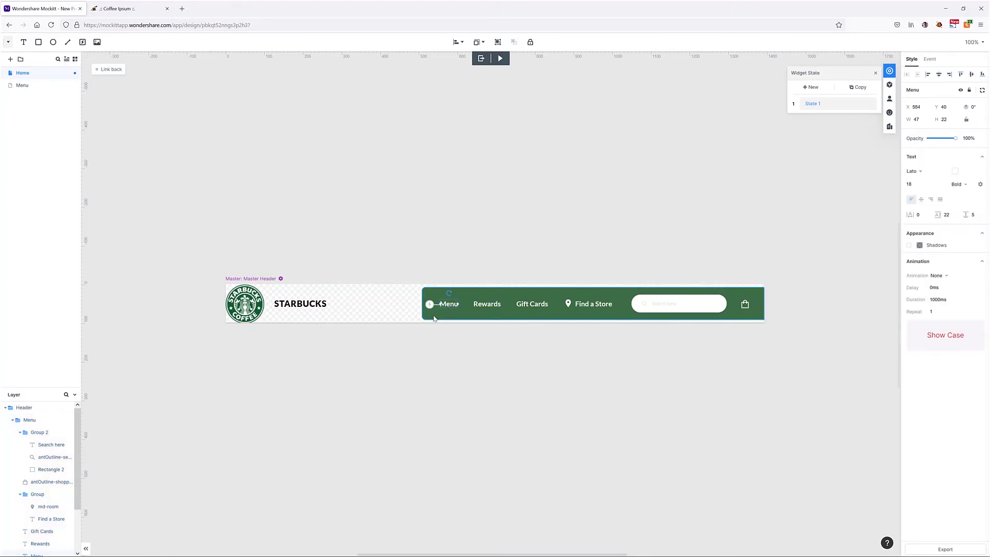
pyautogui.moveTo(431, 304); pyautogui.dragTo(22, 86)
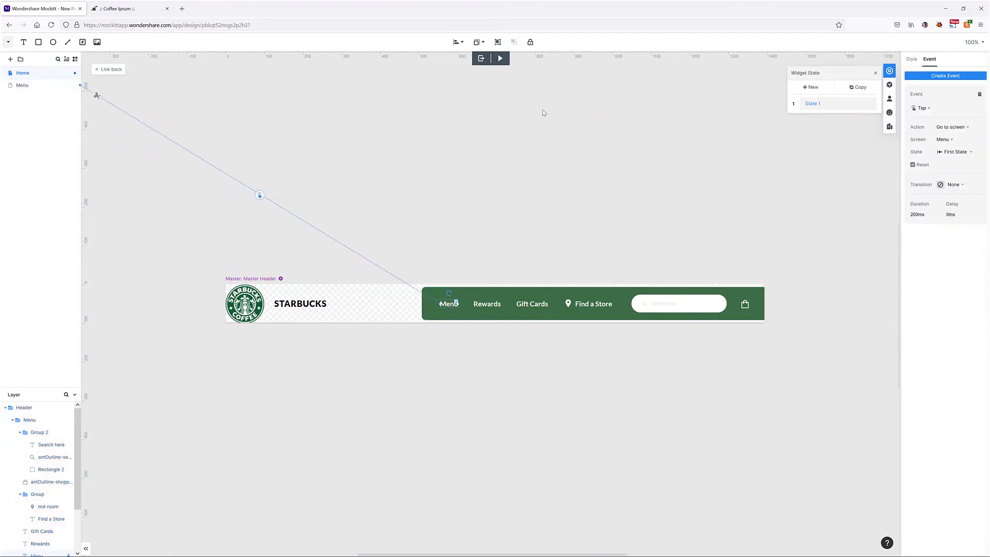
pyautogui.click(482, 59)
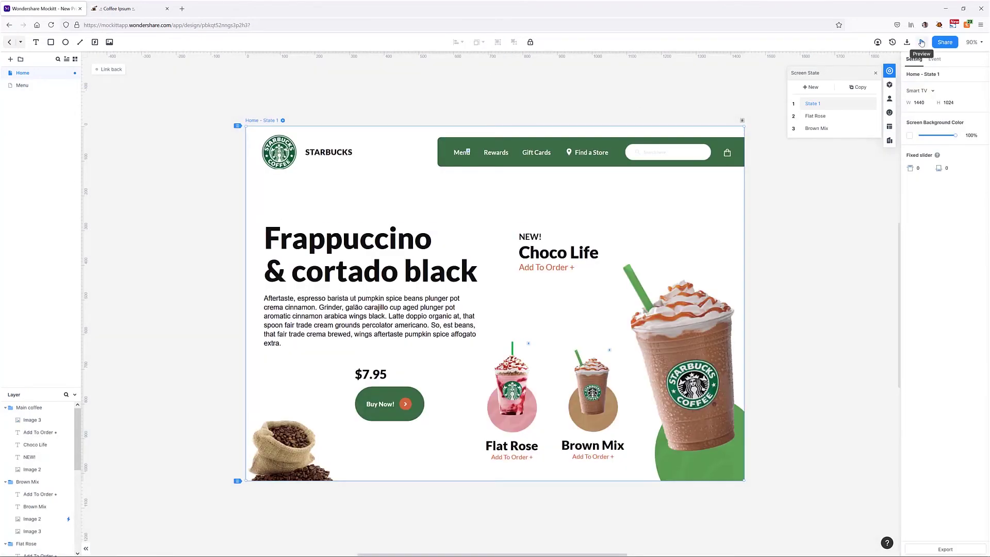
# Preview the prototype, test the header's Menu link, and return to editing the Menu screen.
pyautogui.click(921, 42)
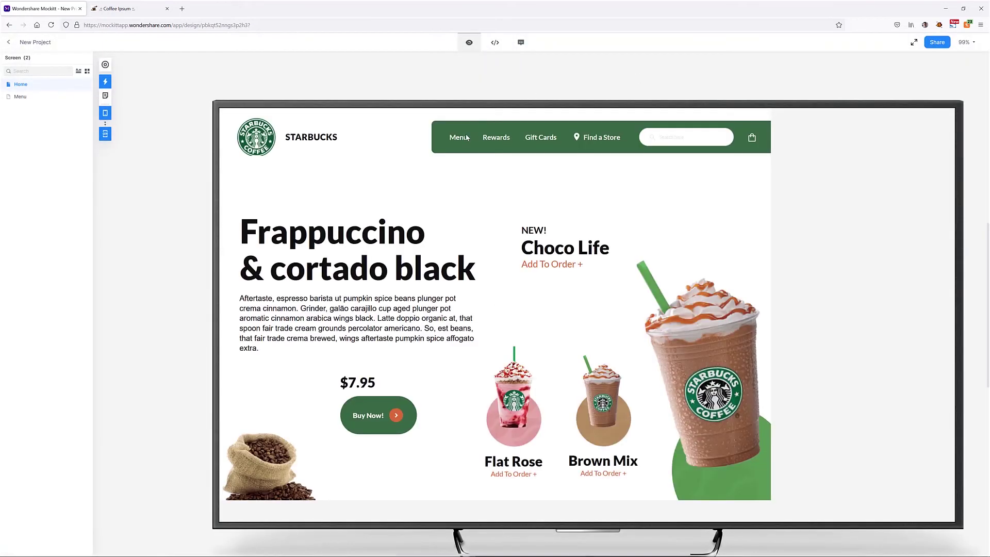
pyautogui.click(458, 138)
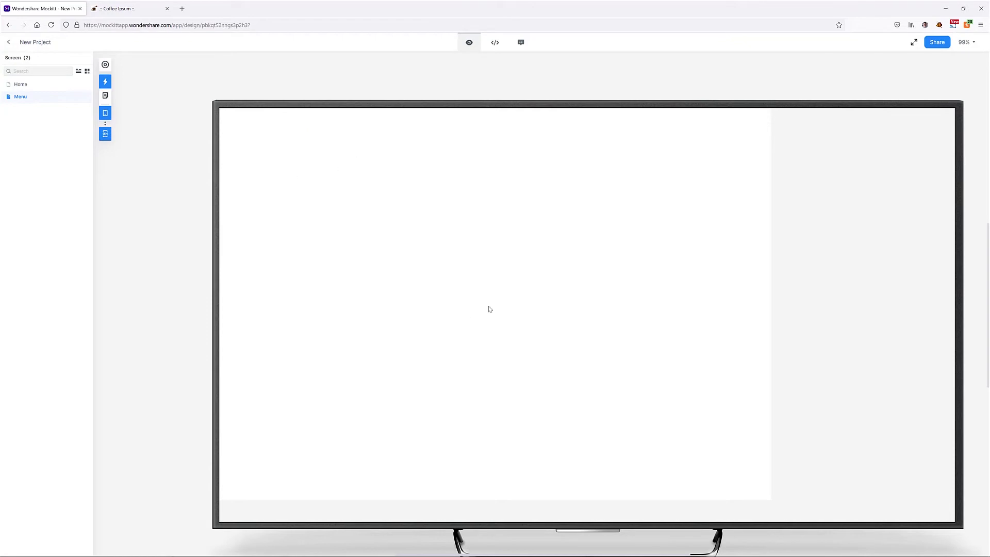
pyautogui.click(10, 43)
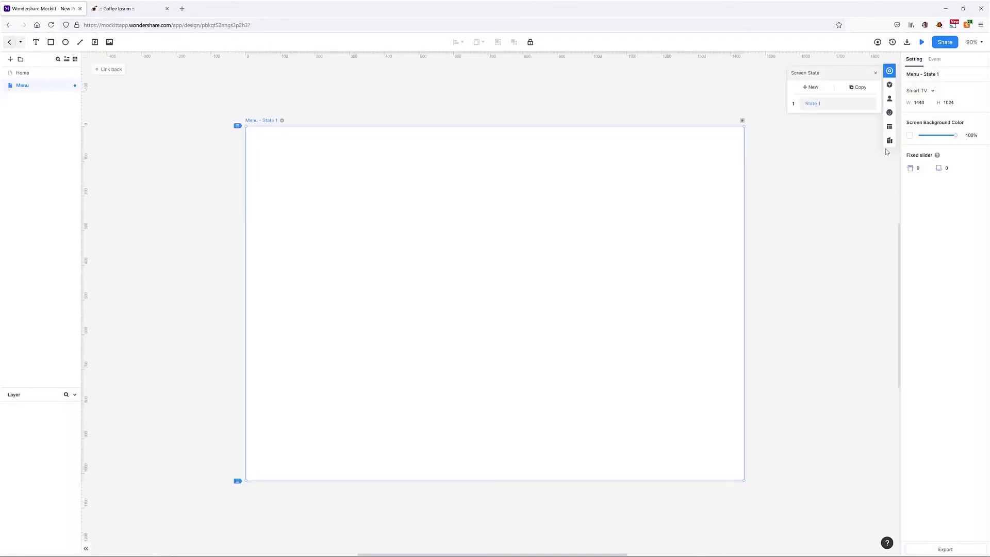
# Place the Master Header along the upper edge of the Menu screen.
pyautogui.click(889, 126)
pyautogui.moveTo(823, 117); pyautogui.dragTo(449, 254)
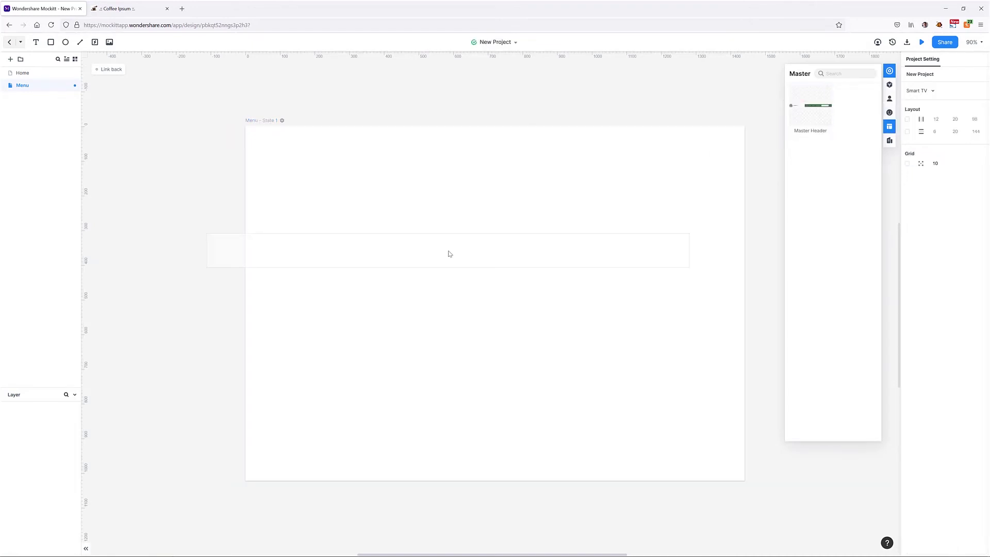
pyautogui.moveTo(508, 189); pyautogui.dragTo(503, 157)
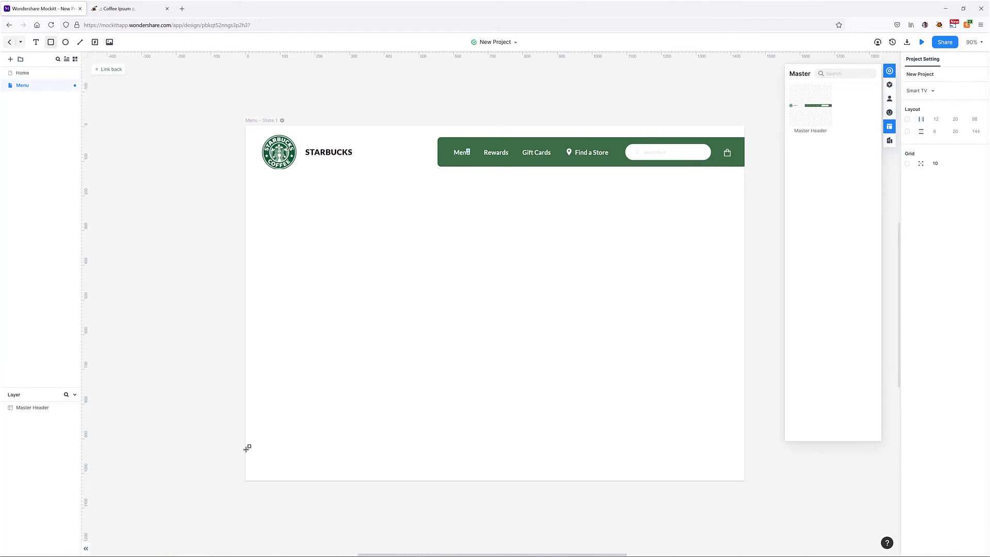
# Draw a full-width rectangle about 1440 by 762 below the header, without stroke and with a semi-transparent green fill.
pyautogui.moveTo(247, 448); pyautogui.dragTo(743, 189)
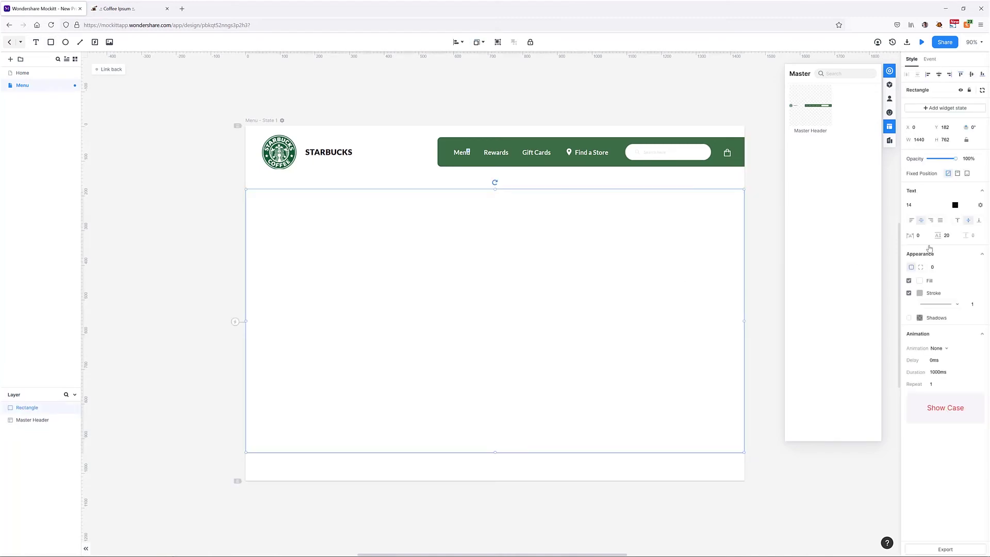
pyautogui.click(910, 293)
pyautogui.click(920, 282)
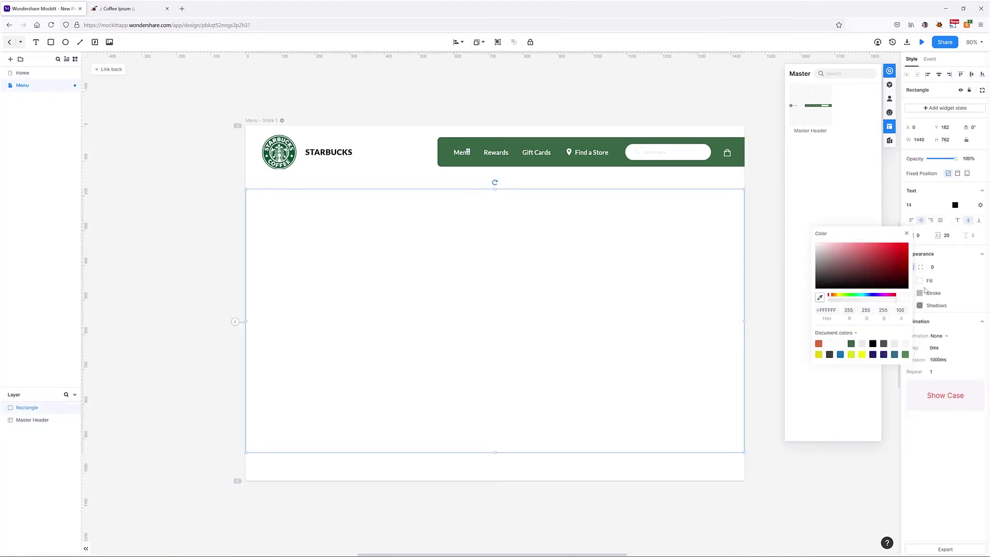
pyautogui.click(905, 354)
pyautogui.moveTo(895, 299); pyautogui.dragTo(867, 300)
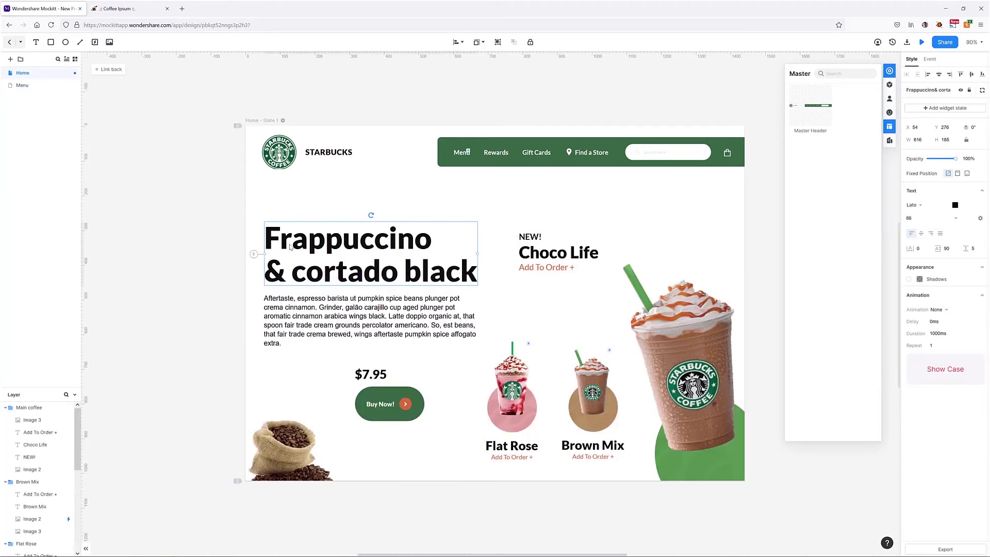
# Copy the heading, paragraph and Buy Now button from the Home screen to the Menu screen.
pyautogui.keyDown('shift'); pyautogui.click(319, 307); pyautogui.keyUp('shift')
pyautogui.keyDown('shift'); pyautogui.click(405, 403); pyautogui.keyUp('shift')
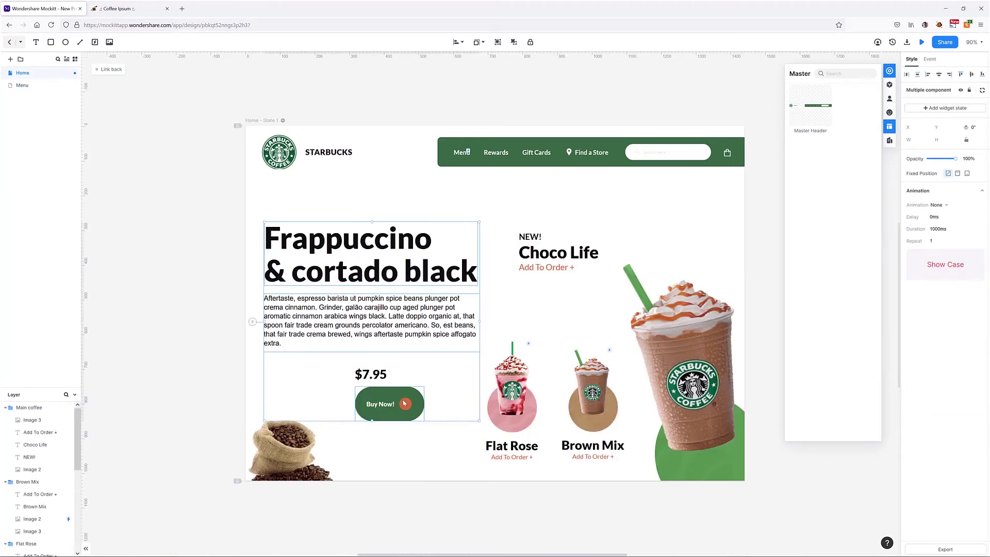
pyautogui.click(29, 87)
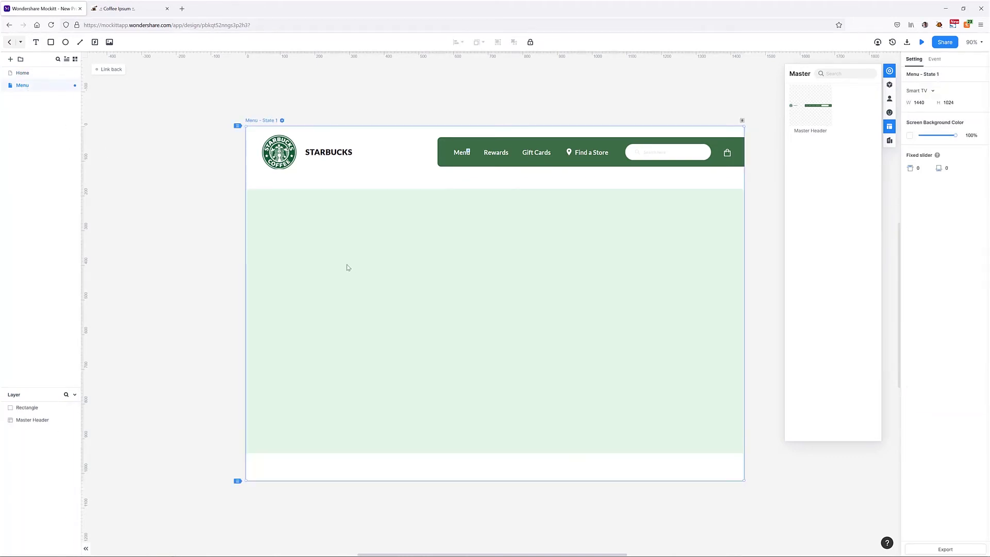
pyautogui.hotkey('ctrl', 'v')
# Shorten the copied paragraph to its first two lines and change the heading to "Check Our Latest Coffes".
pyautogui.click(361, 333)
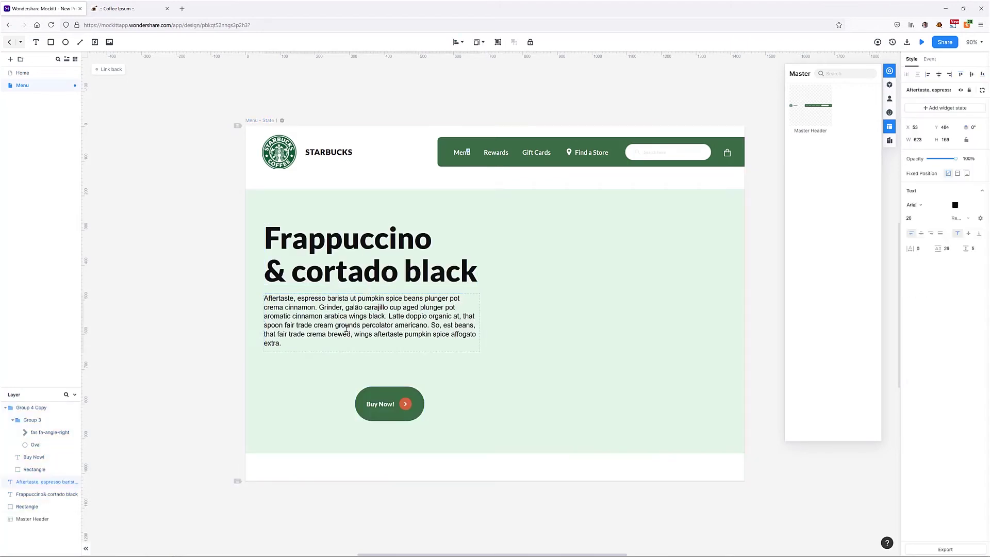
pyautogui.doubleClick(361, 332)
pyautogui.click(361, 332)
pyautogui.moveTo(389, 316); pyautogui.dragTo(416, 326)
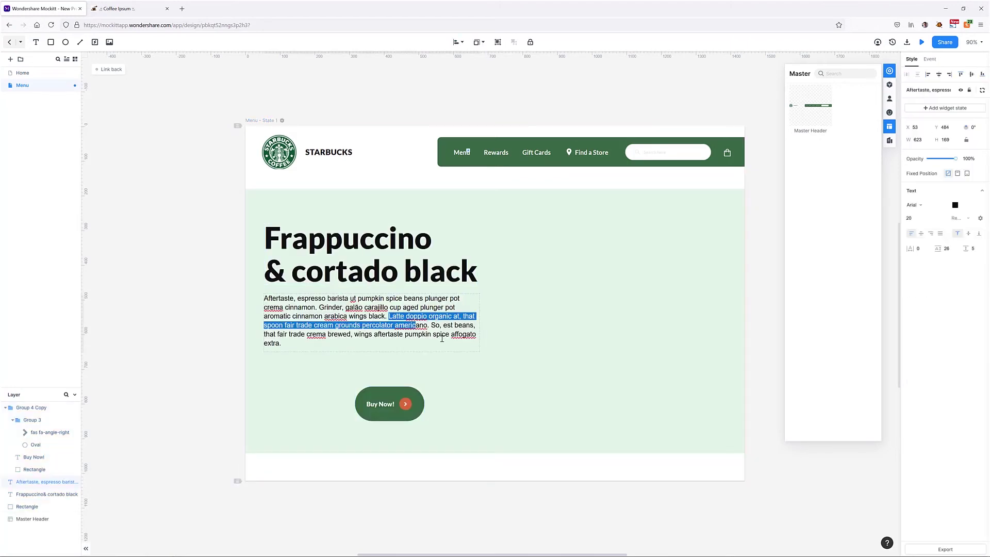
pyautogui.doubleClick(319, 251)
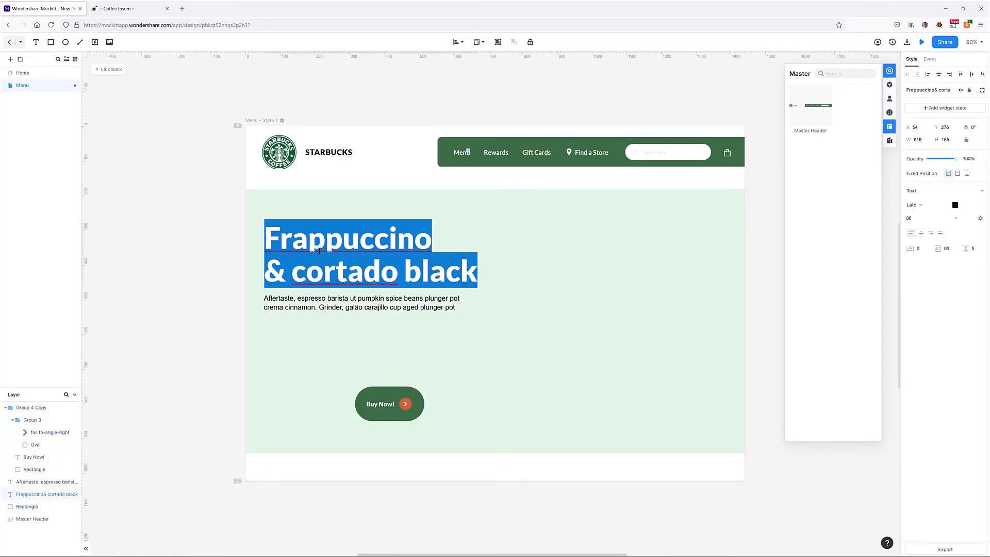
pyautogui.write('Check Our La')
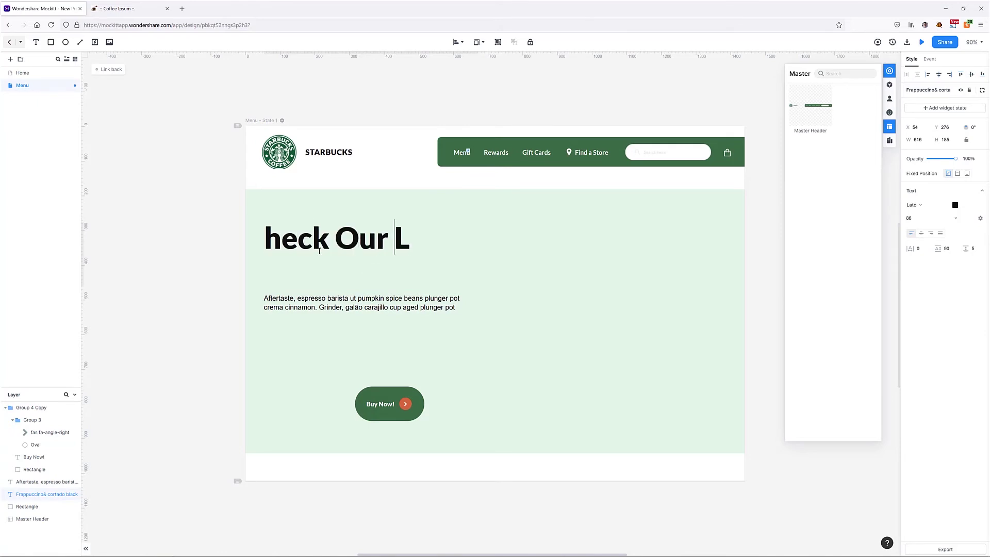
pyautogui.write('test Coffes')
# Move the Buy Now button directly below the paragraph and change its label to "View All".
pyautogui.click(380, 403)
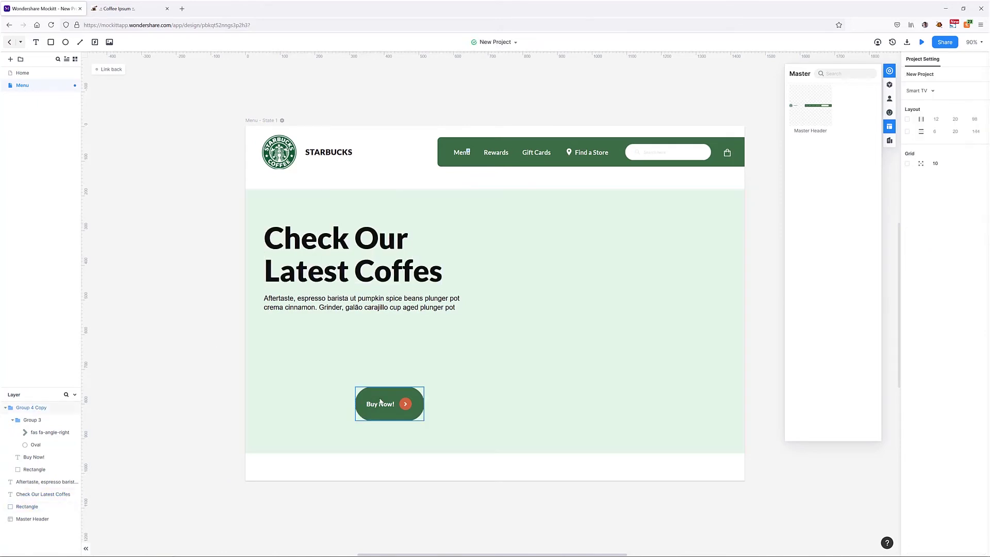
pyautogui.moveTo(377, 402); pyautogui.dragTo(284, 341)
pyautogui.doubleClick(283, 342)
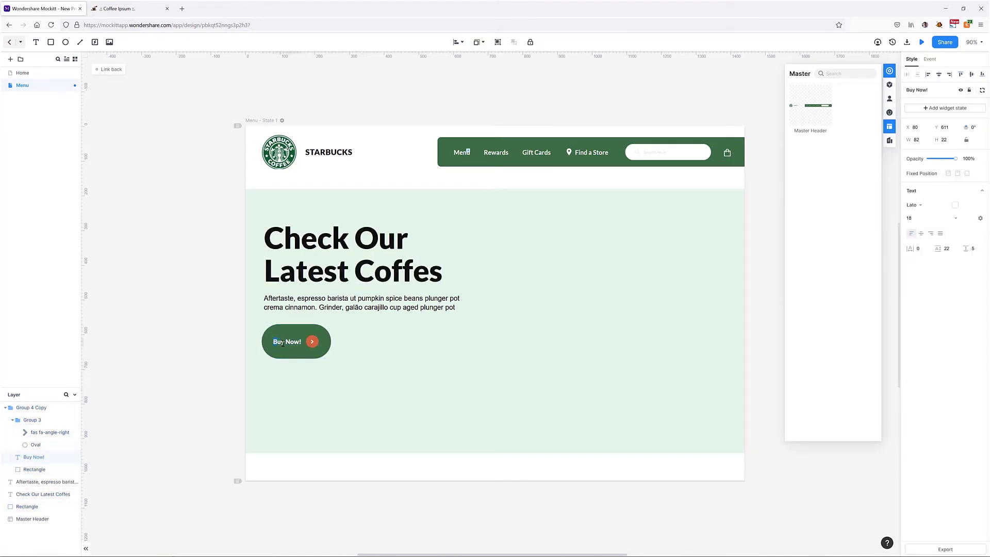
# Set the Check Our Latest Coffes heading's font size and line height to 64.
pyautogui.click(335, 252)
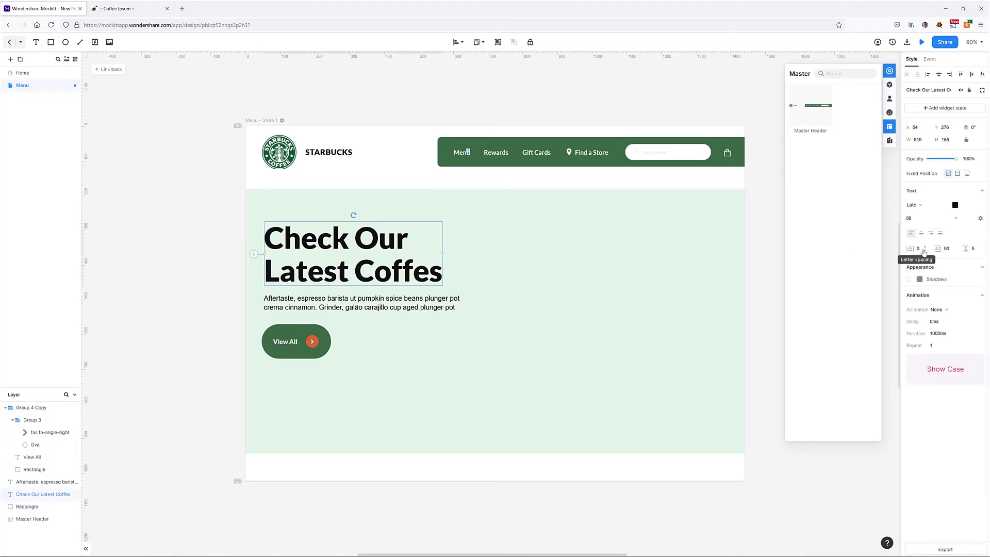
pyautogui.click(908, 219)
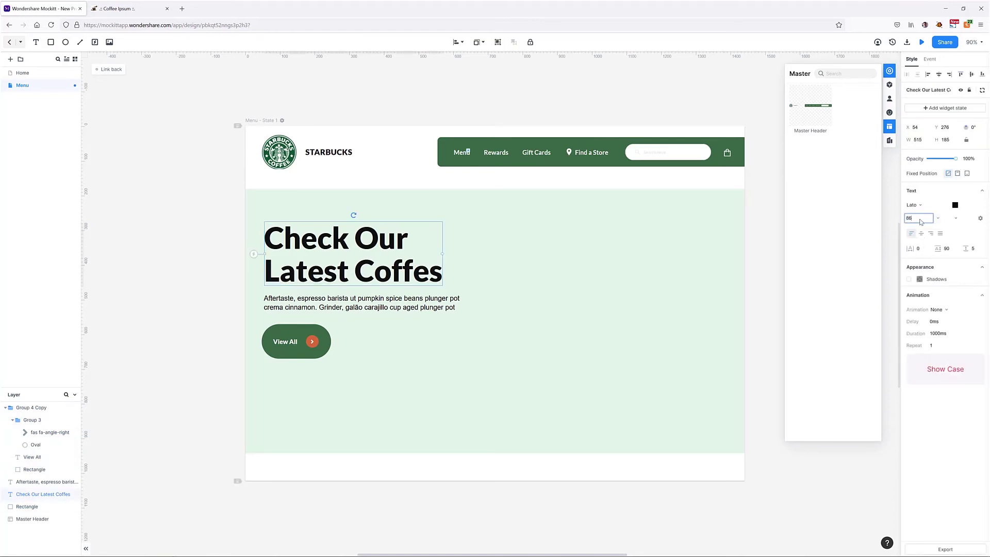
pyautogui.write('64')
pyautogui.press('Return')
pyautogui.click(947, 250)
pyautogui.write('64')
pyautogui.press('Return')
# Set the paragraph's font size to 16, narrow its text box, and move the heading down close above it.
pyautogui.click(446, 304)
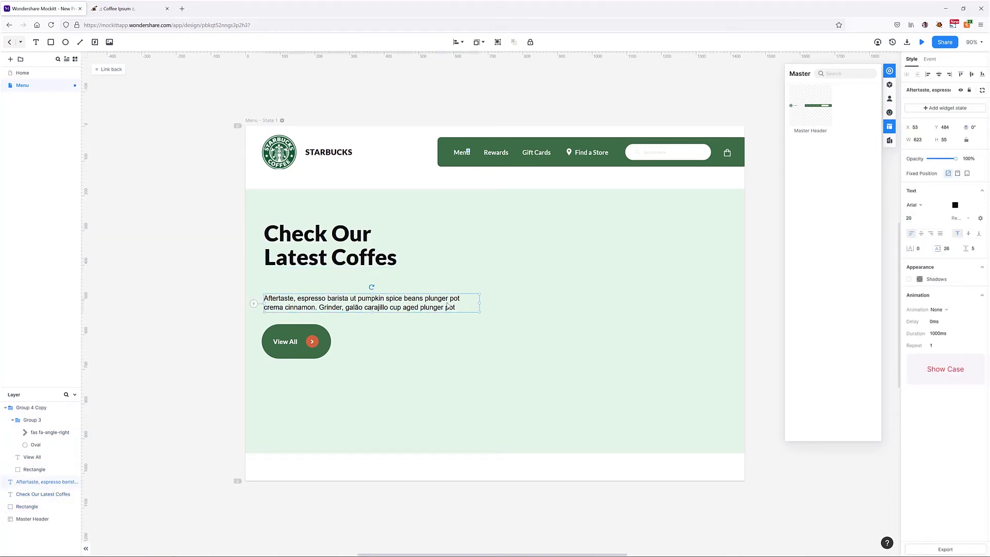
pyautogui.click(915, 220)
pyautogui.write('16')
pyautogui.press('Return')
pyautogui.moveTo(480, 304); pyautogui.dragTo(428, 303)
pyautogui.moveTo(289, 255); pyautogui.dragTo(290, 276)
# Group the heading, paragraph and View All button, and center the group vertically on the light green rectangle.
pyautogui.click(289, 344)
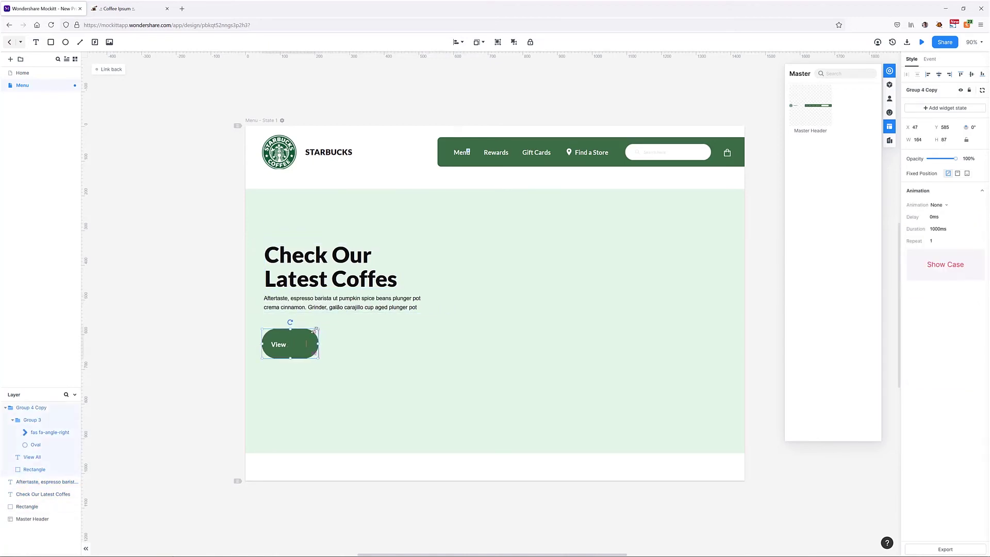
pyautogui.click(185, 334)
pyautogui.click(289, 303)
pyautogui.keyDown('shift'); pyautogui.click(292, 280); pyautogui.keyUp('shift')
pyautogui.keyDown('shift'); pyautogui.click(295, 343); pyautogui.keyUp('shift')
pyautogui.hotkey('ctrl', 'g')
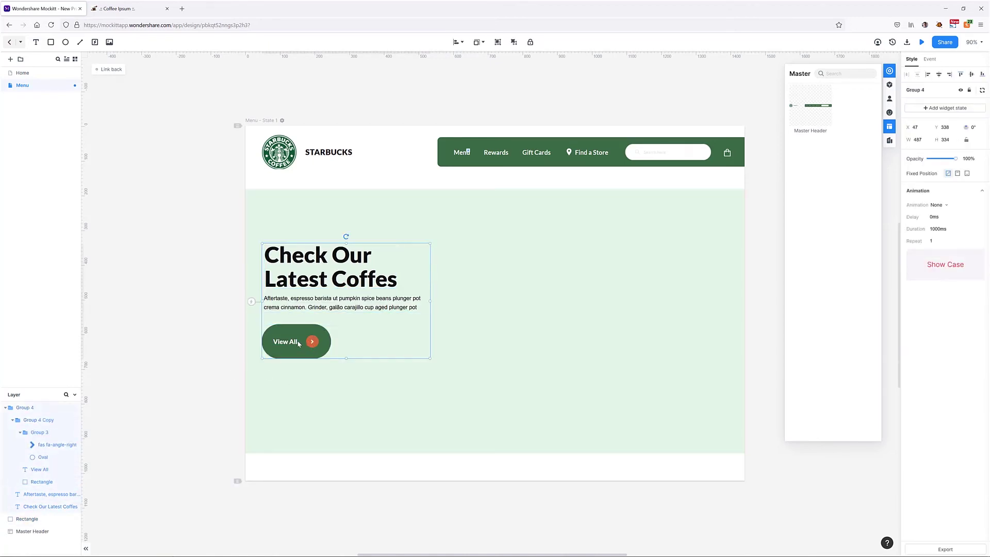
pyautogui.keyDown('shift'); pyautogui.click(366, 222); pyautogui.keyUp('shift')
pyautogui.click(455, 44)
pyautogui.click(444, 115)
pyautogui.click(200, 192)
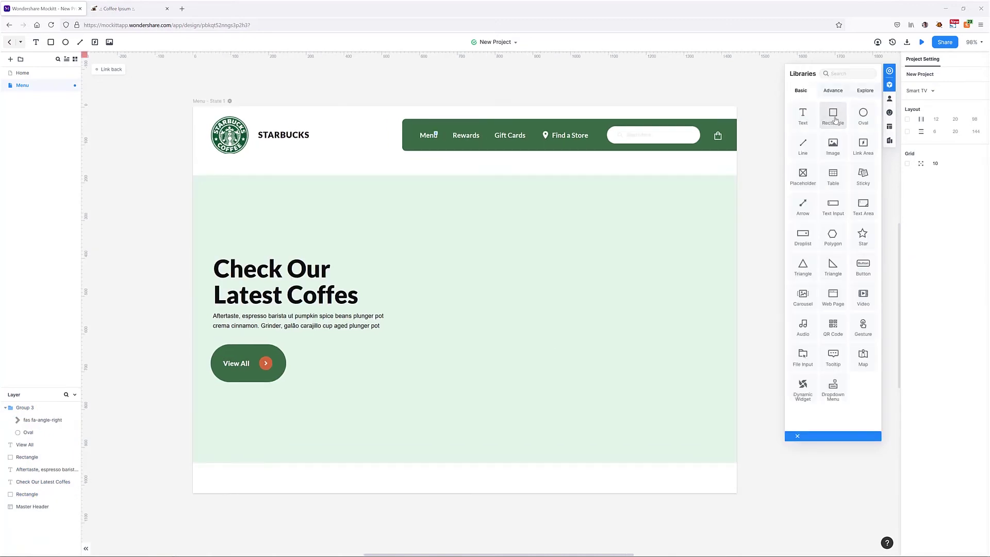
# Add a card rectangle about 281 by 370 beside the heading, without stroke and with fill color #396844.
pyautogui.moveTo(833, 114); pyautogui.dragTo(528, 359)
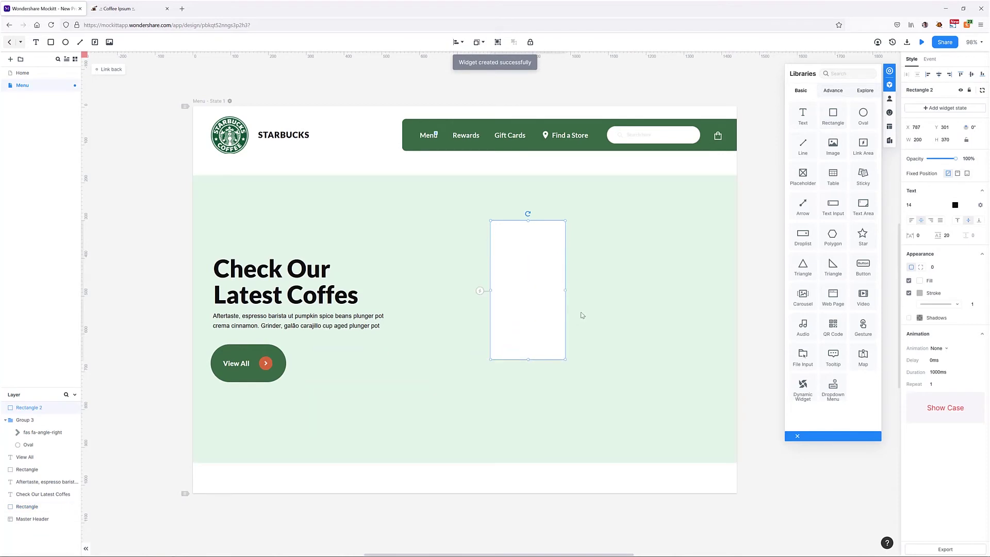
pyautogui.moveTo(565, 289); pyautogui.dragTo(579, 317)
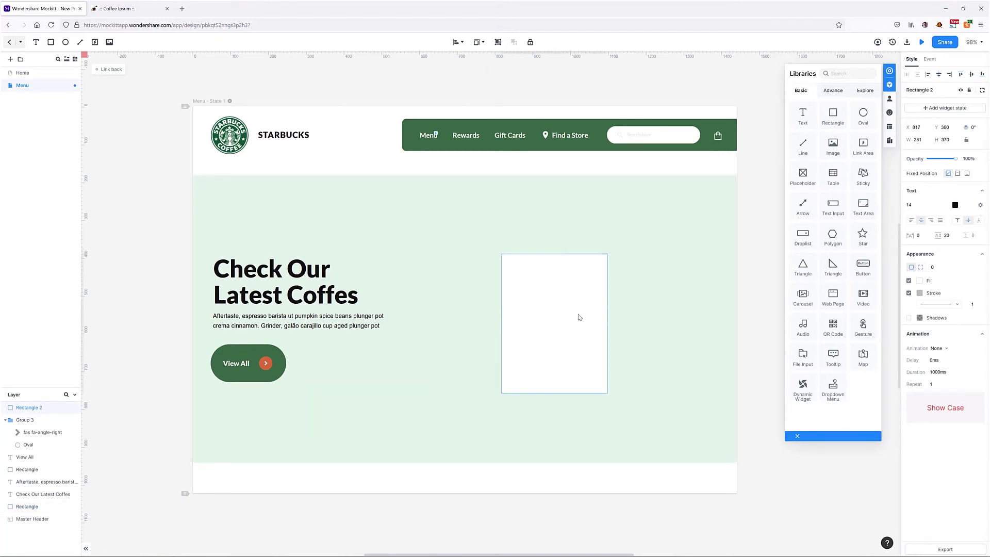
pyautogui.click(909, 294)
pyautogui.click(919, 281)
pyautogui.click(839, 344)
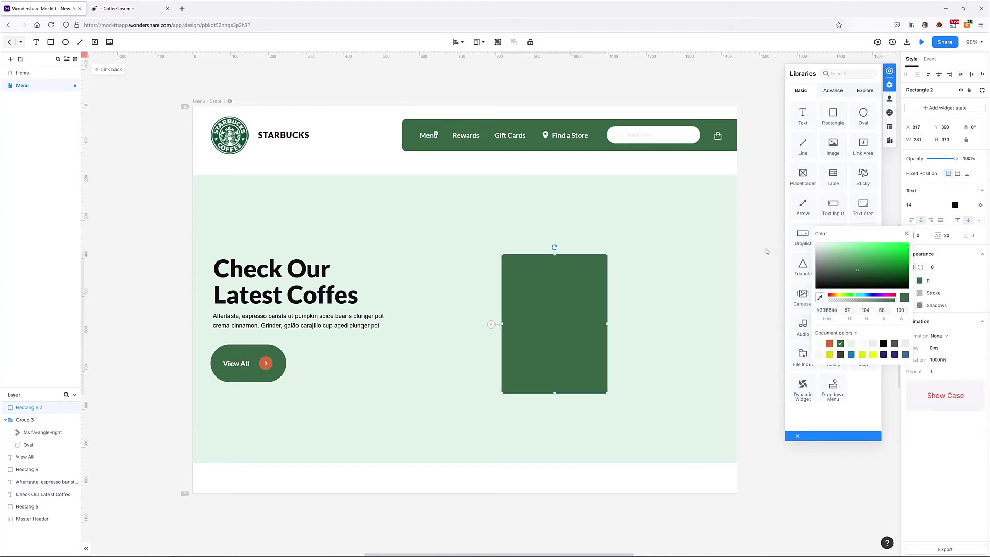
# Add the whipped-cream coffee cup image overlapping the upper edge of the green card, and round the card's corners.
pyautogui.moveTo(833, 147); pyautogui.dragTo(557, 300)
pyautogui.click(947, 222)
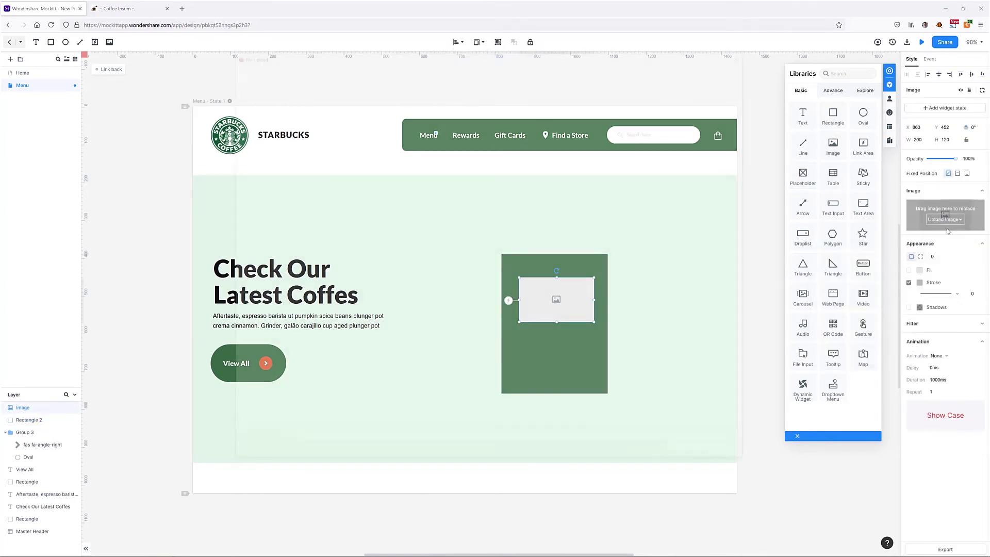
pyautogui.moveTo(562, 295); pyautogui.dragTo(562, 234)
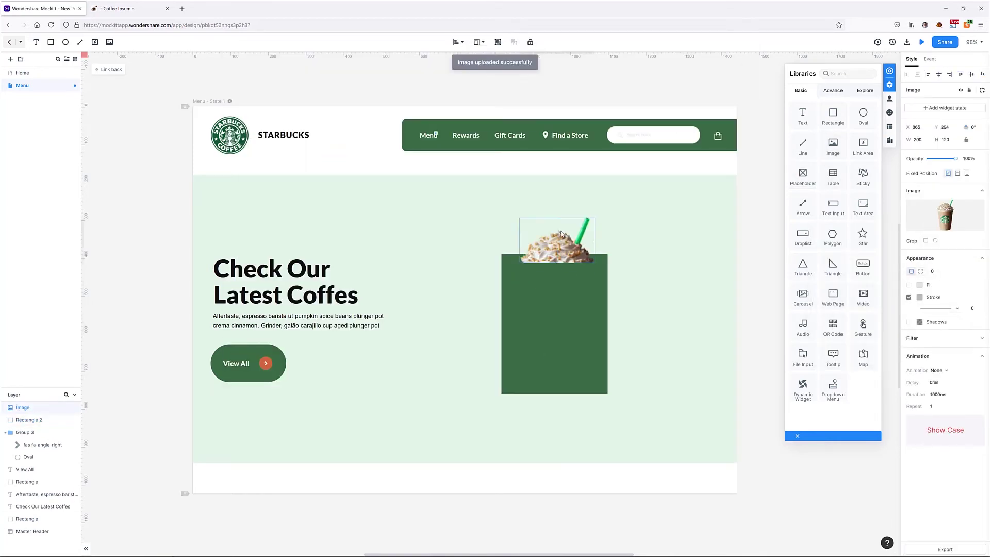
pyautogui.click(589, 384)
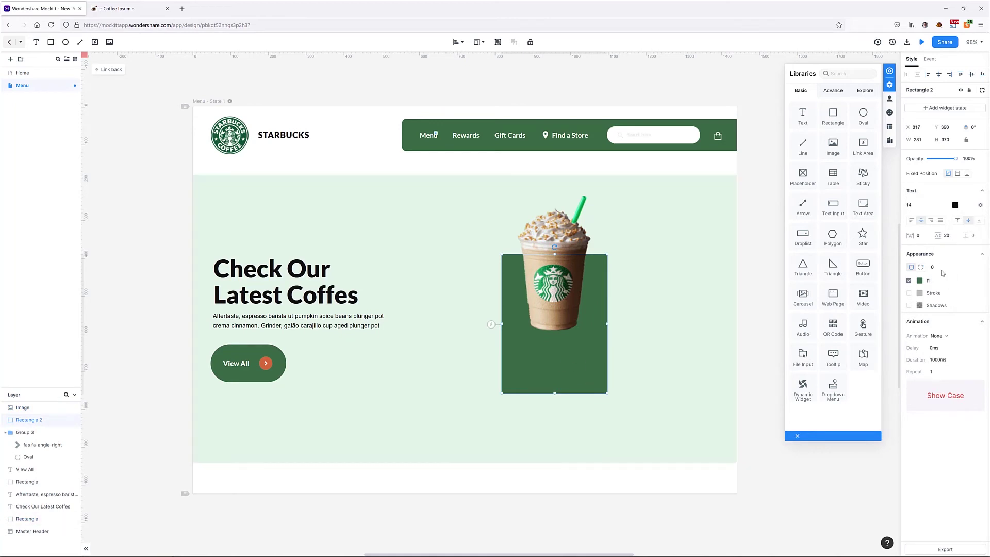
pyautogui.click(776, 241)
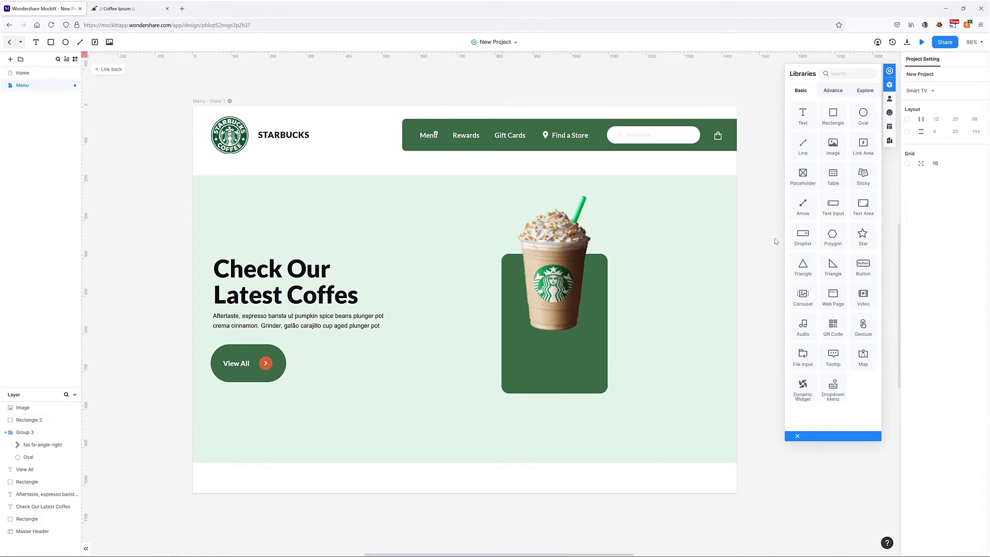
# Add the text "Vrown Mix" below the cup on the green card.
pyautogui.click(33, 45)
pyautogui.click(548, 357)
pyautogui.write('Vrown Mix')
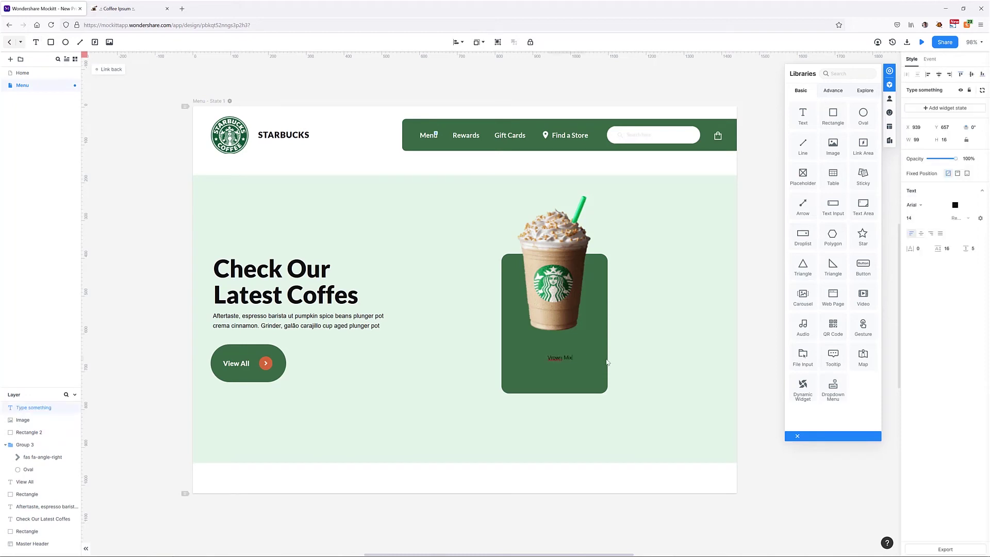
# Correct the green card's title to "Brown Mix" and set its font to Lato.
pyautogui.doubleClick(550, 358)
pyautogui.click(764, 327)
pyautogui.click(559, 358)
pyautogui.click(915, 205)
pyautogui.click(920, 227)
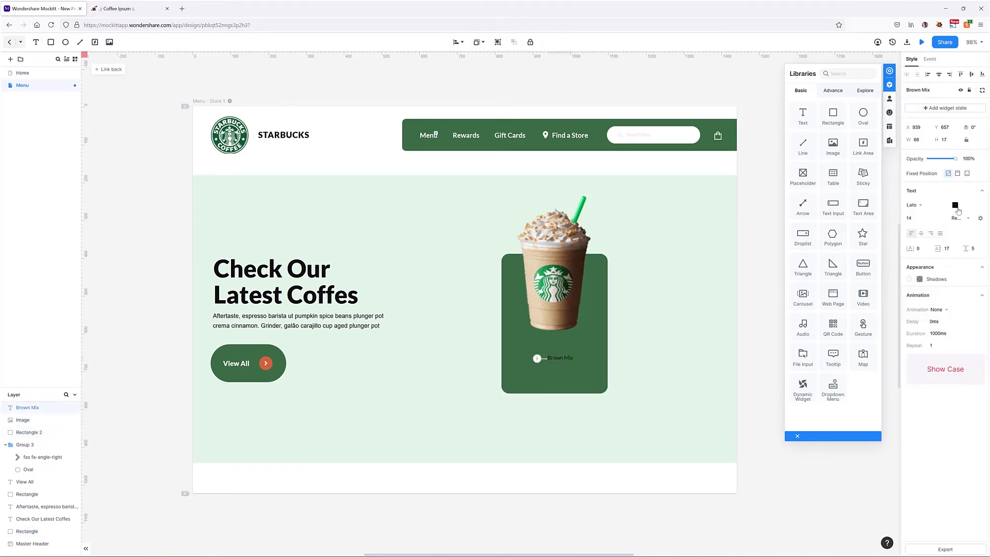
# Make the Brown Mix title white and give it a bolder weight.
pyautogui.click(955, 205)
pyautogui.click(864, 268)
pyautogui.click(764, 327)
pyautogui.click(559, 357)
pyautogui.click(959, 220)
pyautogui.click(973, 223)
# Set the Brown Mix title's font size to 28 and place it centered just below the cup.
pyautogui.click(910, 218)
pyautogui.write('36')
pyautogui.press('Return')
pyautogui.write('28')
pyautogui.press('Return')
pyautogui.moveTo(564, 352); pyautogui.dragTo(548, 335)
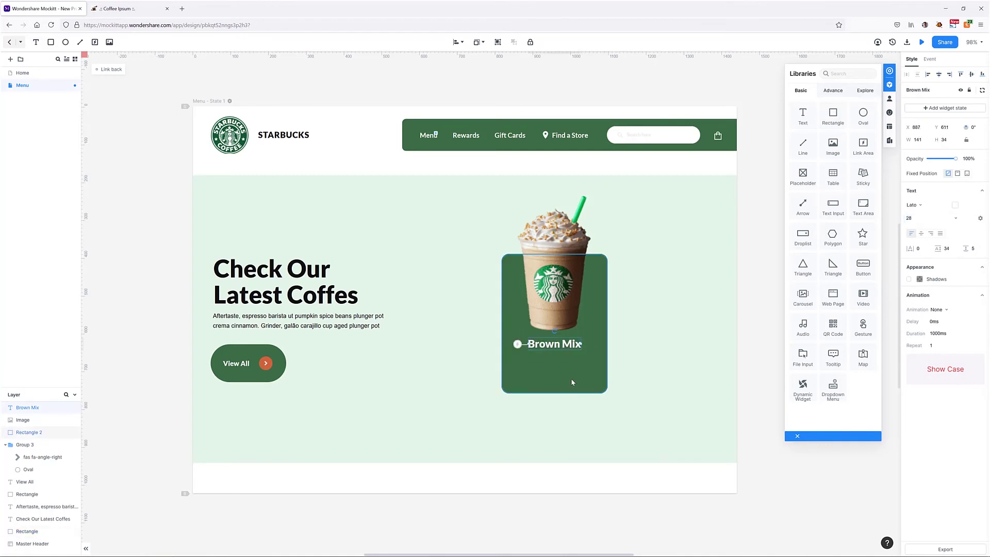
# Duplicate the heading's paragraph, shrink the copy to about 228 by 28, color it white and place it below the Brown Mix title.
pyautogui.click(271, 324)
pyautogui.hotkey('ctrl', 'd')
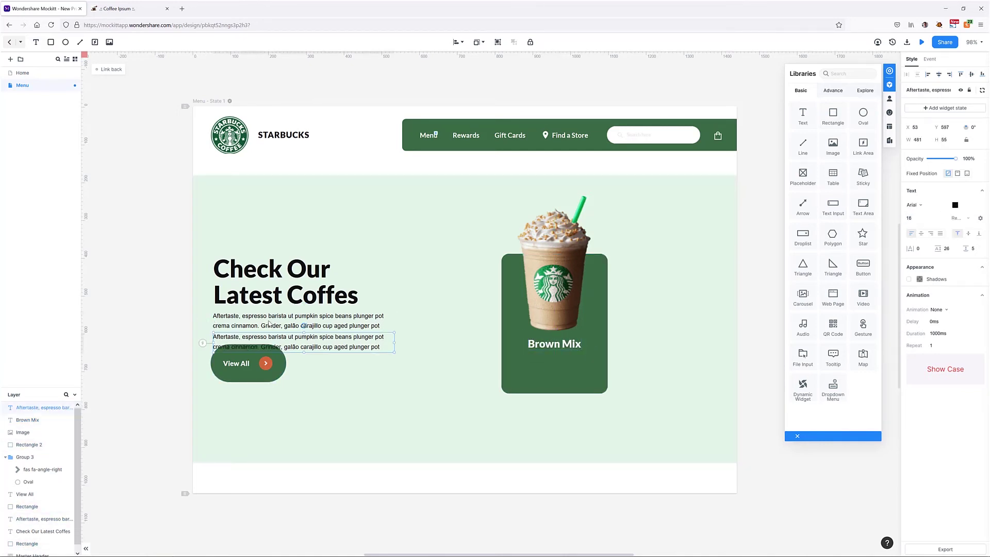
pyautogui.moveTo(268, 324); pyautogui.dragTo(513, 398)
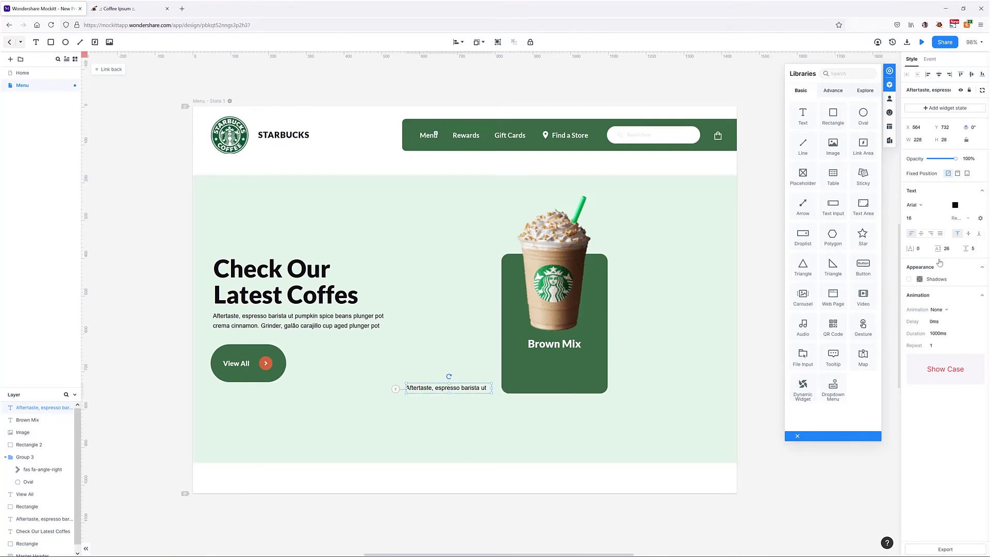
pyautogui.click(954, 205)
pyautogui.click(855, 270)
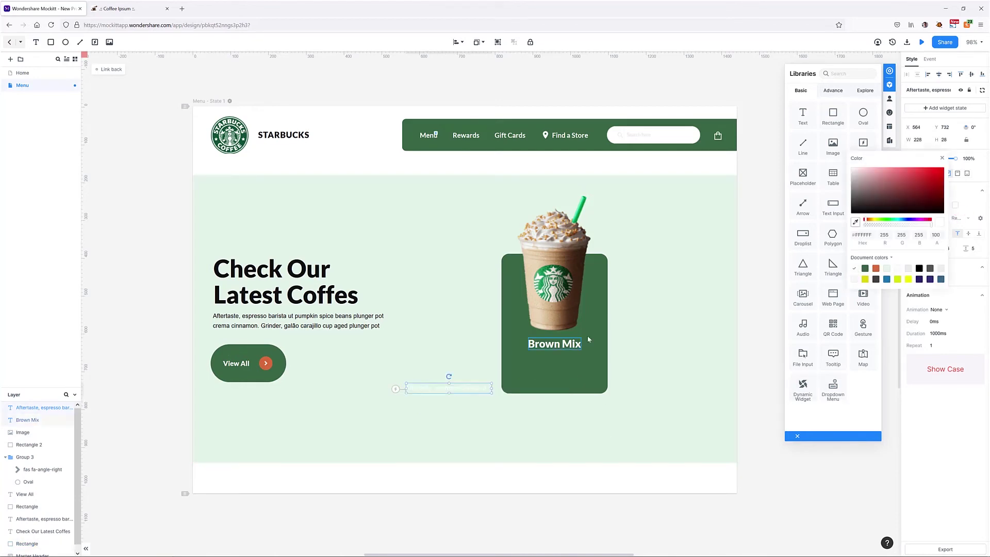
pyautogui.moveTo(464, 388); pyautogui.dragTo(569, 362)
# Set the font of both the card's description and the heading's paragraph to Lato.
pyautogui.click(914, 205)
pyautogui.scroll(-3, 929, 279)
pyautogui.click(929, 280)
pyautogui.click(298, 328)
pyautogui.click(914, 205)
pyautogui.scroll(-3, 930, 270)
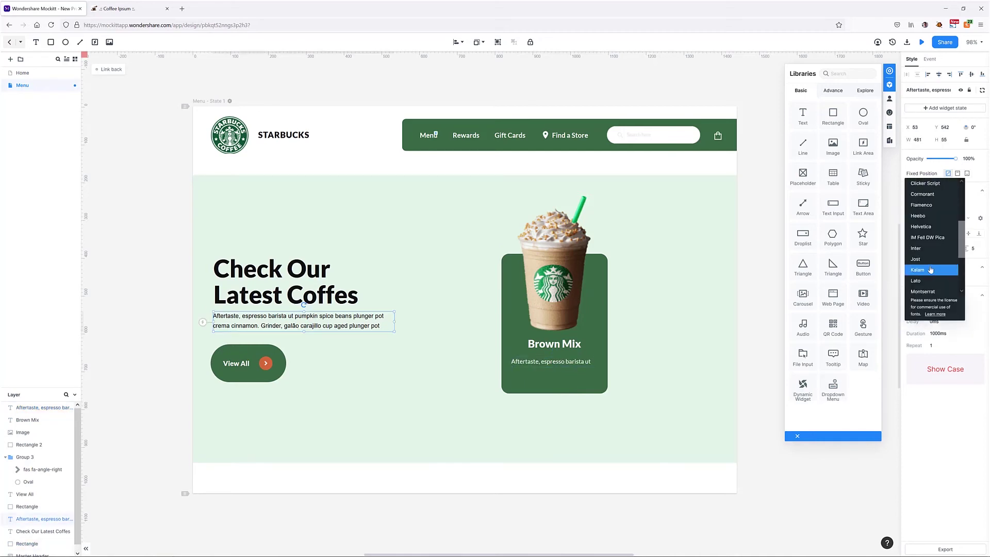
pyautogui.click(930, 270)
# Set the card description to size 14, center its text and move it closer under the Brown Mix title.
pyautogui.click(570, 362)
pyautogui.click(911, 220)
pyautogui.click(921, 233)
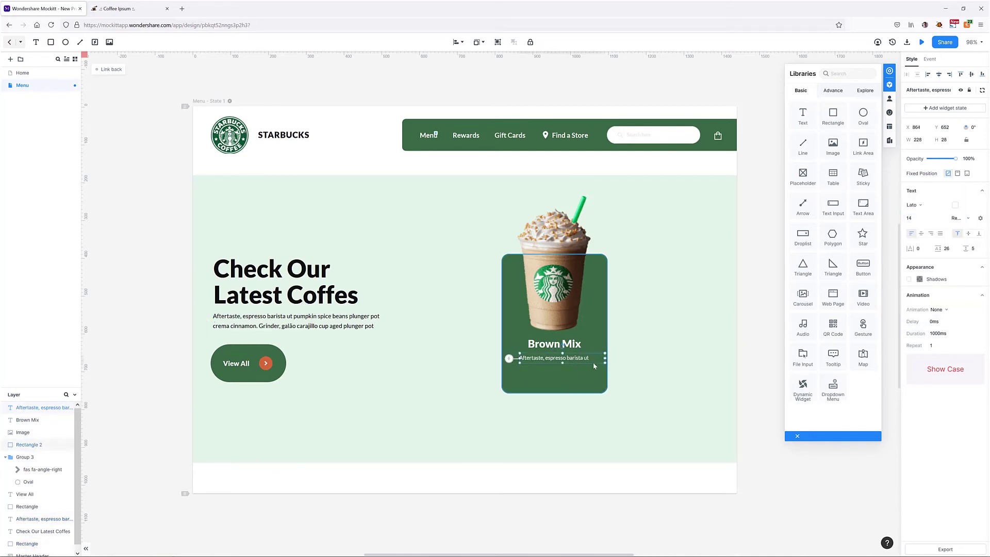
pyautogui.moveTo(579, 363); pyautogui.dragTo(579, 358)
pyautogui.click(751, 327)
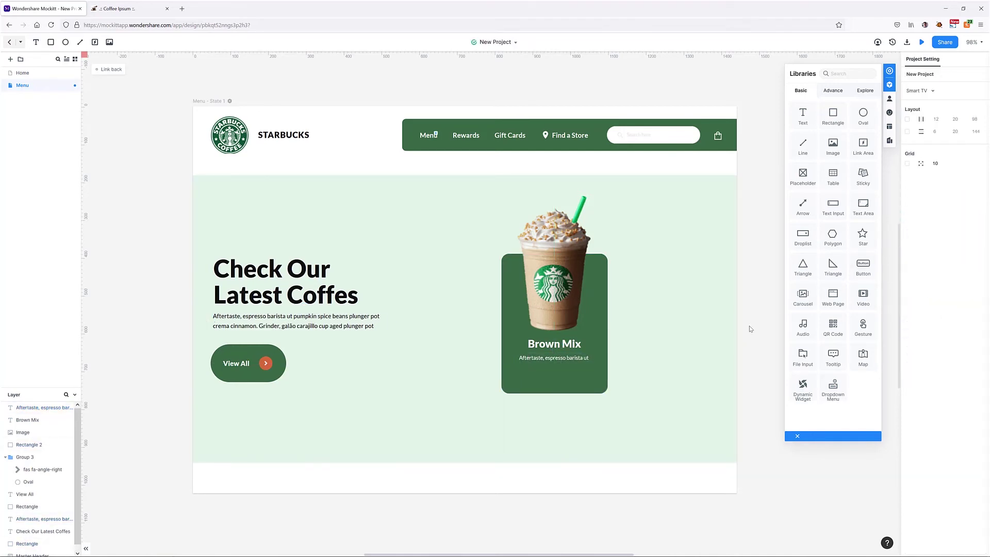
# Copy the View All button's rectangle onto the card below the description, shrink it to about 132 by 60 and fill it white.
pyautogui.click(252, 374)
pyautogui.moveTo(258, 368); pyautogui.dragTo(572, 356)
pyautogui.click(920, 281)
pyautogui.click(819, 244)
pyautogui.click(438, 360)
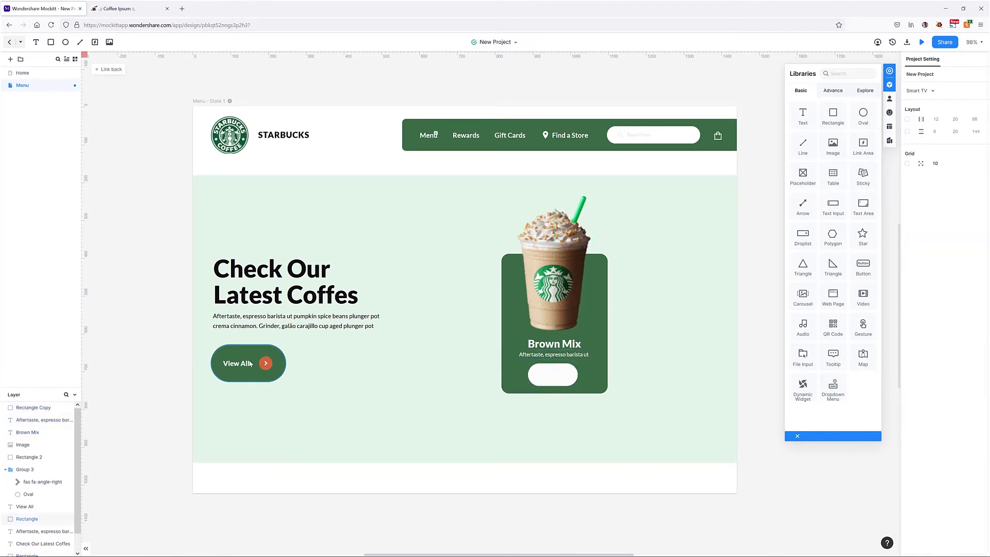
# Copy the View All label and arrow icon onto the card's white button and change the copied label to "Add To Order +".
pyautogui.click(250, 364)
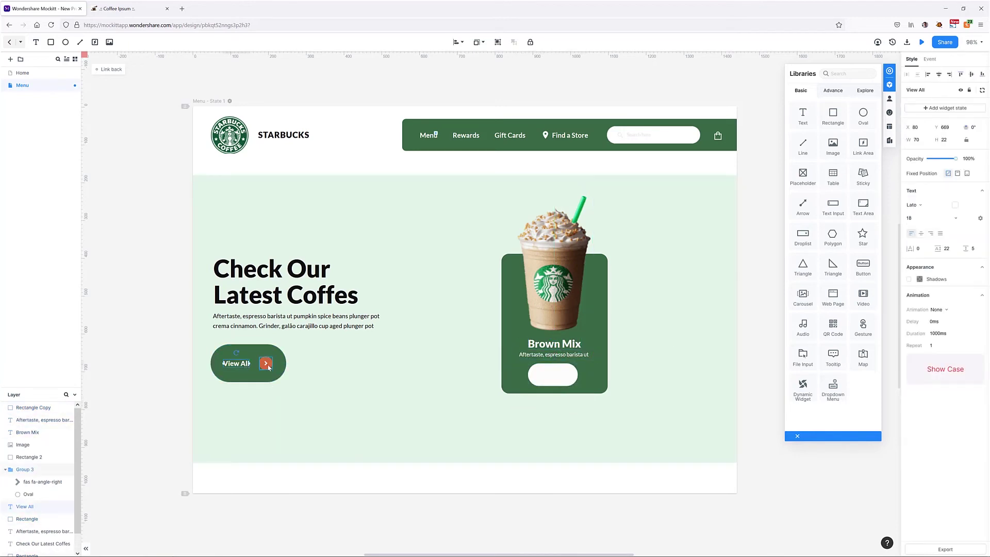
pyautogui.keyDown('shift'); pyautogui.click(266, 364); pyautogui.keyUp('shift')
pyautogui.keyDown('alt'); pyautogui.moveTo(271, 368); pyautogui.dragTo(584, 381); pyautogui.keyUp('alt')
pyautogui.doubleClick(554, 377)
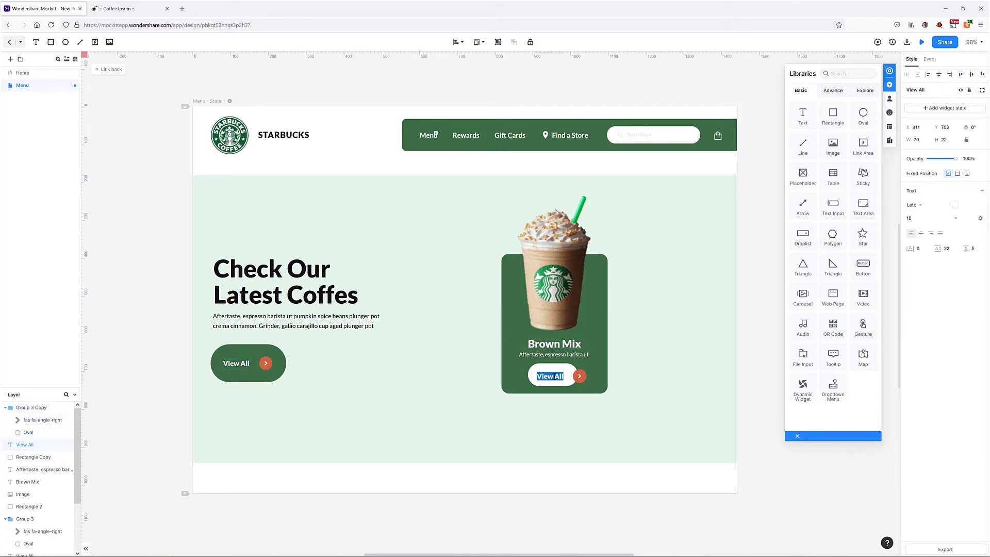
pyautogui.write('Add To Order +')
pyautogui.click(581, 396)
# Color the Add To Order + label orange and set its font size to 12.
pyautogui.click(559, 377)
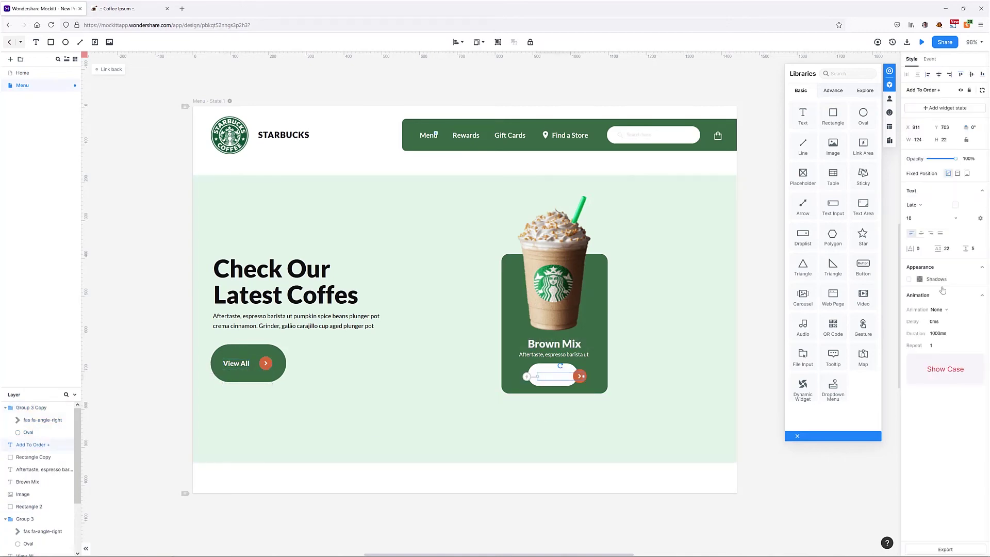
pyautogui.click(956, 206)
pyautogui.click(899, 270)
pyautogui.click(913, 218)
pyautogui.write('12')
pyautogui.press('Return')
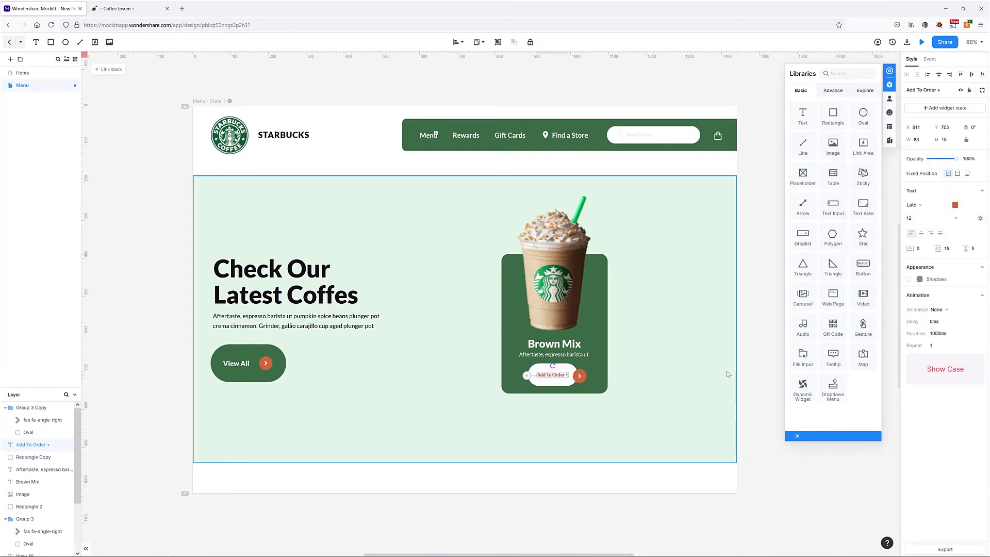
pyautogui.click(754, 380)
# Ungroup the copied arrow icon, delete its orange circle, and place outward-pointing white arrows on both sides of the cup.
pyautogui.scroll(3, 591, 370)
pyautogui.click(582, 381)
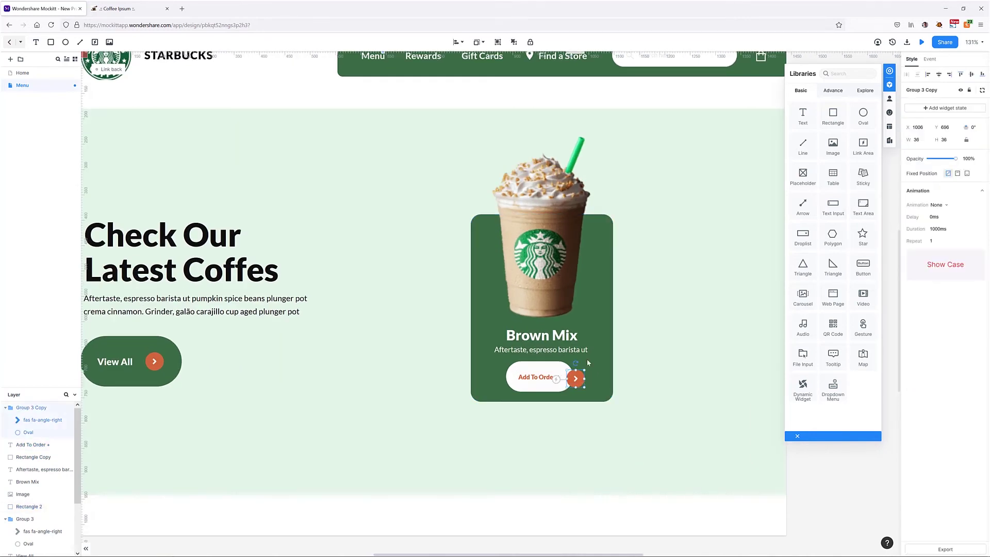
pyautogui.moveTo(578, 380); pyautogui.dragTo(600, 293)
pyautogui.doubleClick(597, 292)
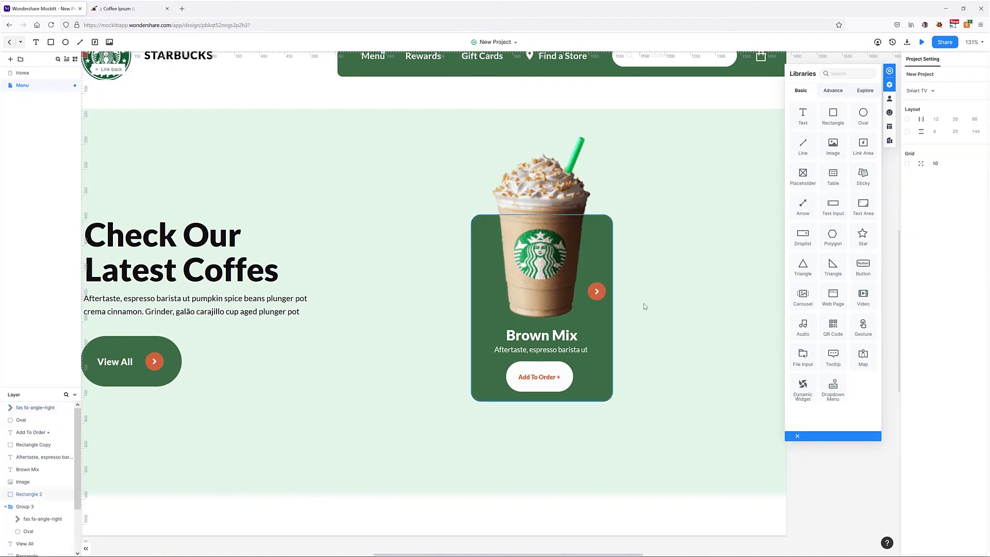
pyautogui.press('Delete')
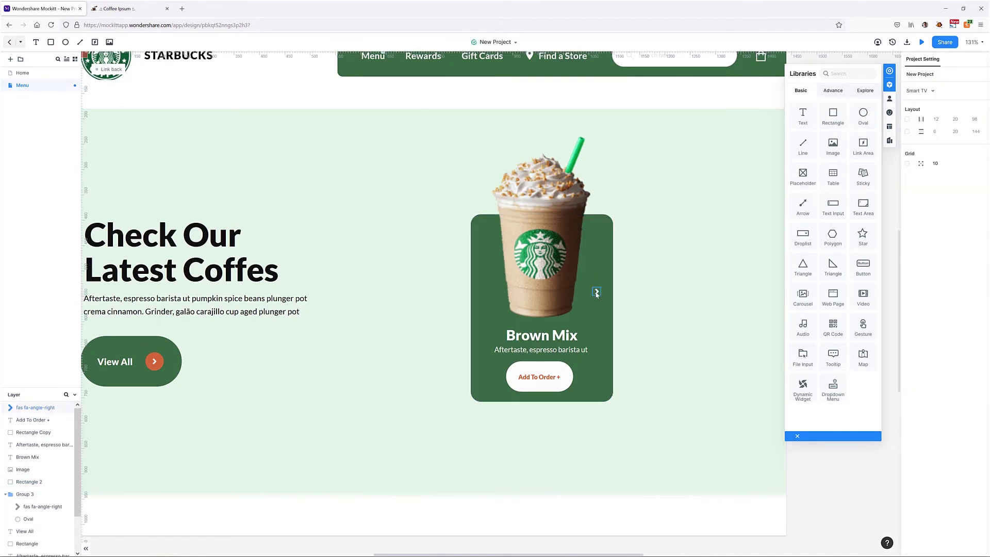
pyautogui.moveTo(601, 297); pyautogui.dragTo(486, 314)
pyautogui.click(678, 339)
# Center the cup, title, description, white button and its label horizontally on the green card.
pyautogui.click(558, 246)
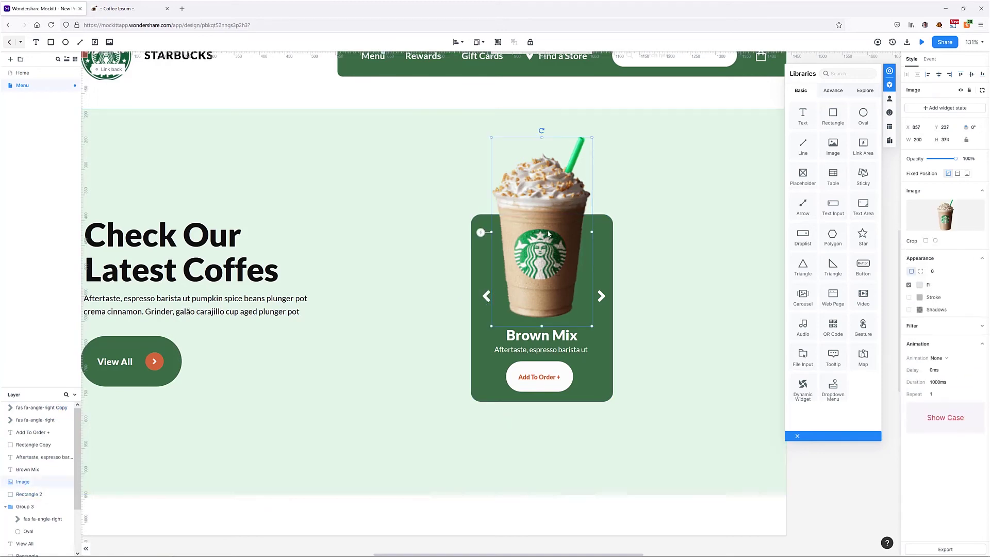
pyautogui.keyDown('shift'); pyautogui.click(541, 335); pyautogui.keyUp('shift')
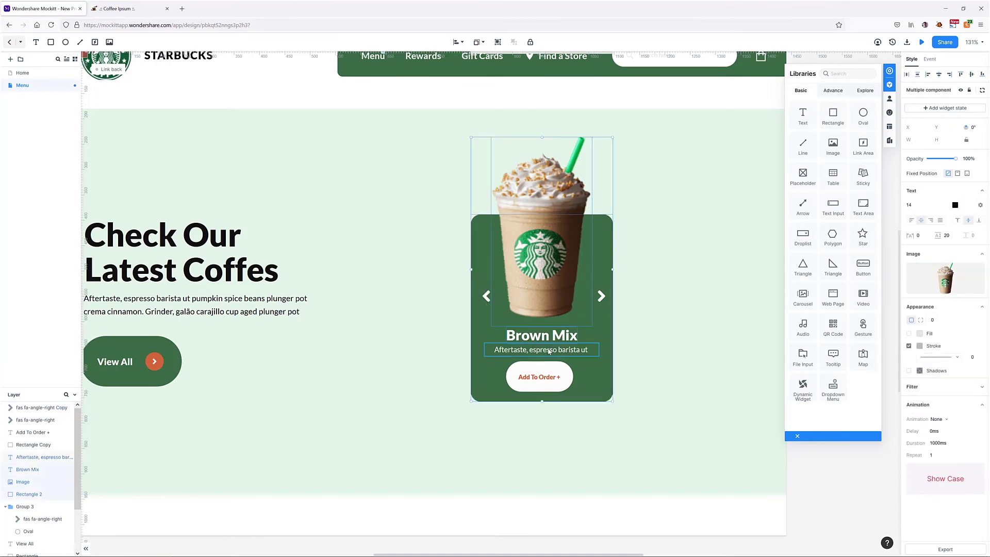
pyautogui.keyDown('shift'); pyautogui.click(541, 350); pyautogui.keyUp('shift')
pyautogui.keyDown('shift'); pyautogui.click(570, 376); pyautogui.keyUp('shift')
pyautogui.keyDown('shift'); pyautogui.click(552, 376); pyautogui.keyUp('shift')
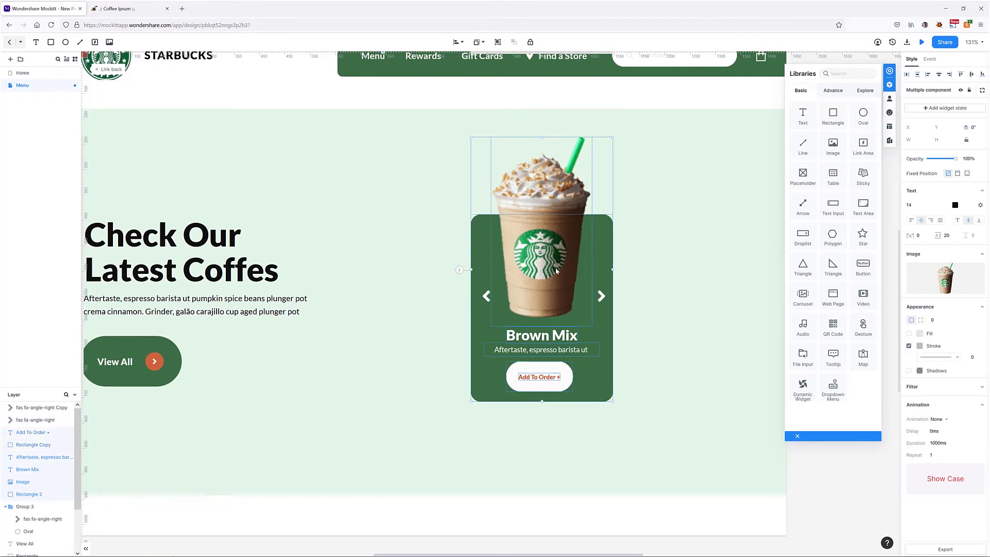
pyautogui.click(458, 42)
pyautogui.click(460, 75)
pyautogui.click(674, 296)
# Group the Add To Order + label with its white button.
pyautogui.click(553, 377)
pyautogui.keyDown('shift'); pyautogui.click(553, 368); pyautogui.keyUp('shift')
pyautogui.hotkey('ctrl', 'g')
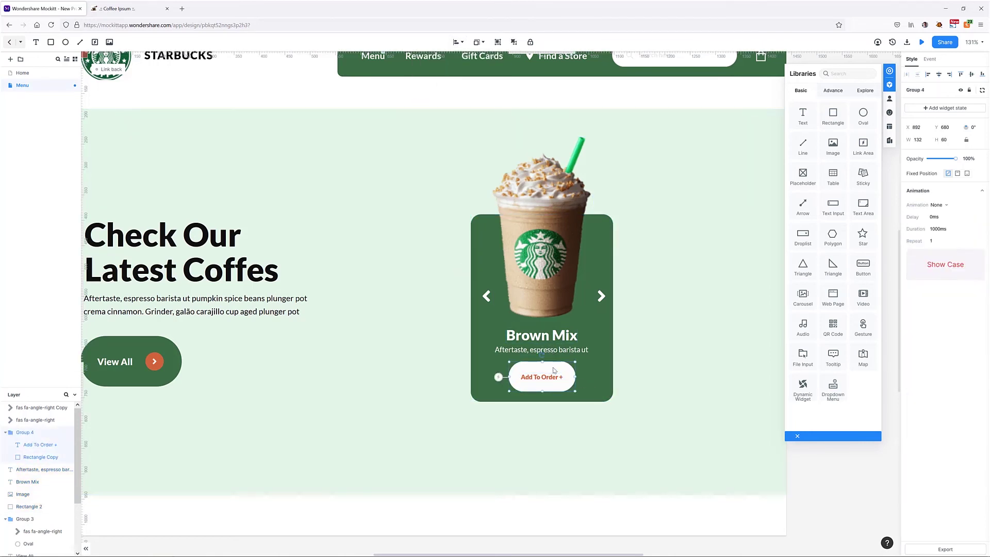
# Narrow the text box of the paragraph under the Check Our Latest Coffes heading so its lines wrap earlier.
pyautogui.keyDown('ctrl'); pyautogui.scroll(-2, 654, 275); pyautogui.keyUp('ctrl')
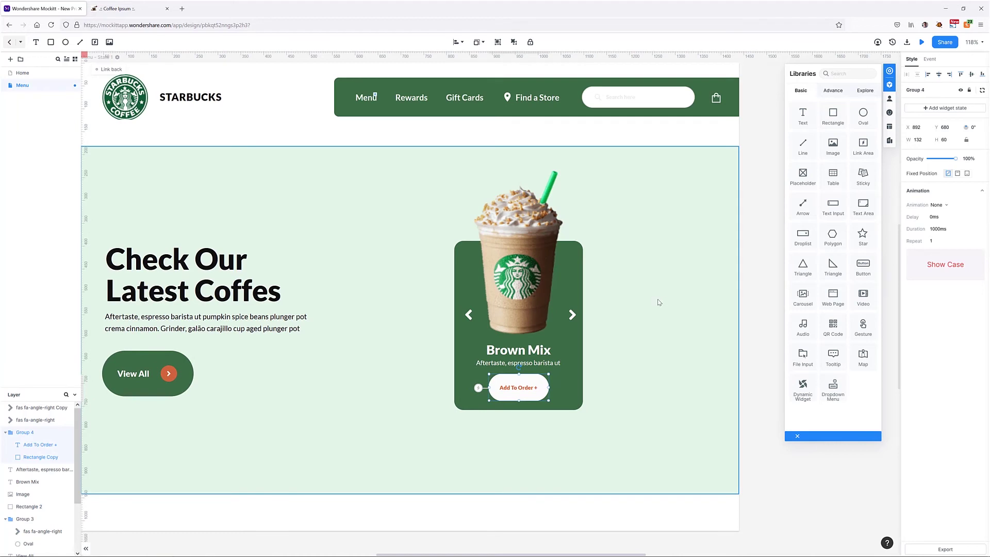
pyautogui.click(289, 323)
pyautogui.moveTo(321, 323); pyautogui.dragTo(292, 323)
pyautogui.click(335, 367)
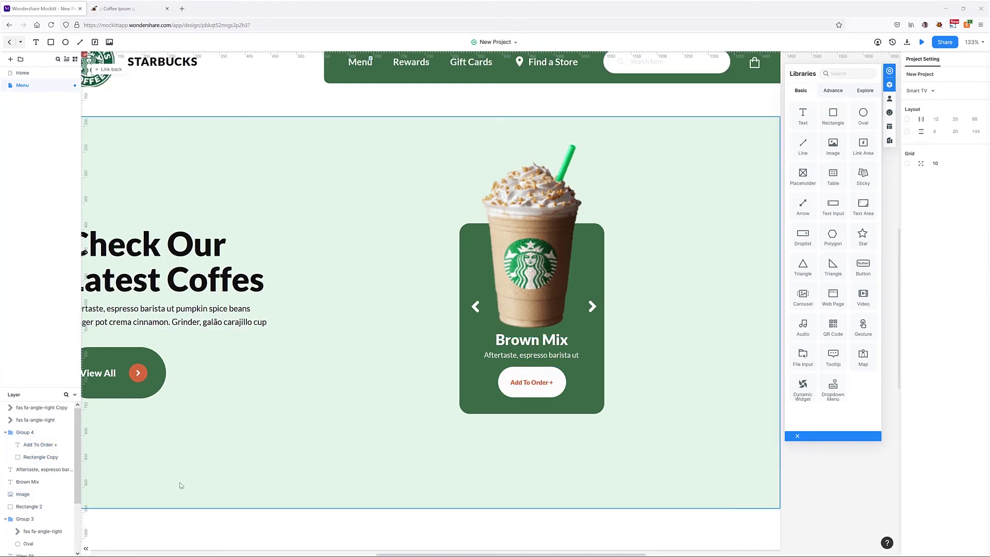
# Group all the Brown Mix card elements, duplicate the group and place the copy between the heading and the original card.
pyautogui.click(26, 506)
pyautogui.keyDown('shift'); pyautogui.click(33, 408); pyautogui.keyUp('shift')
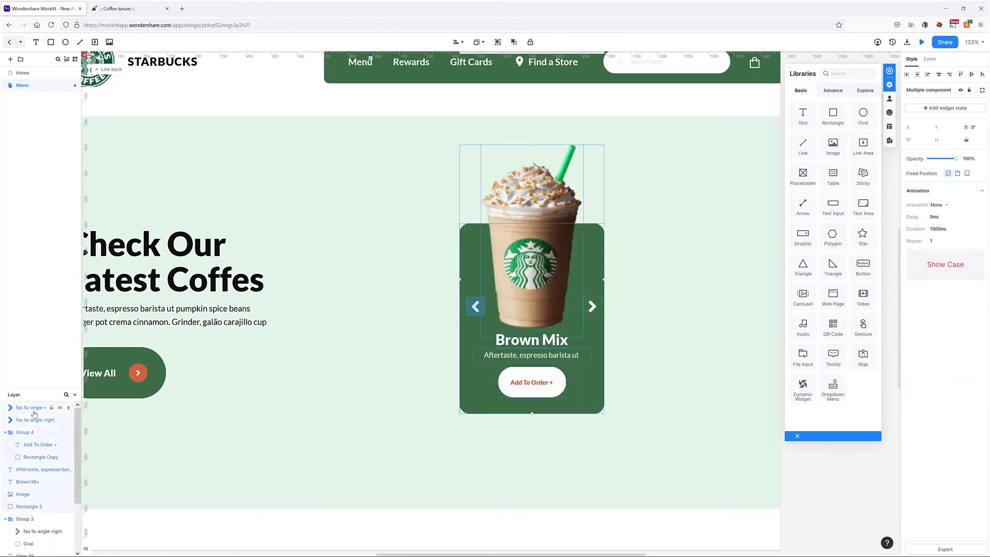
pyautogui.hotkey('ctrl', 'g')
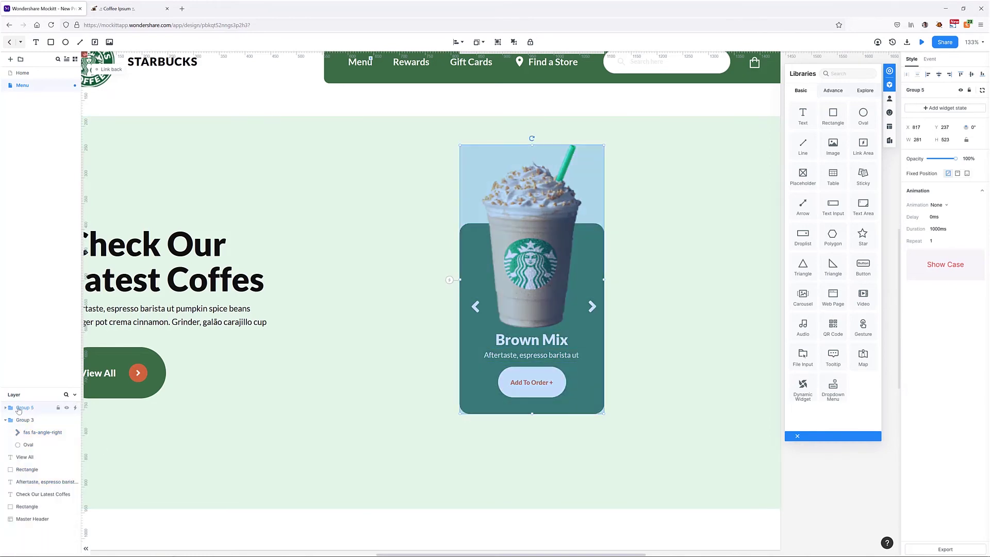
pyautogui.hotkey('ctrl', 'd')
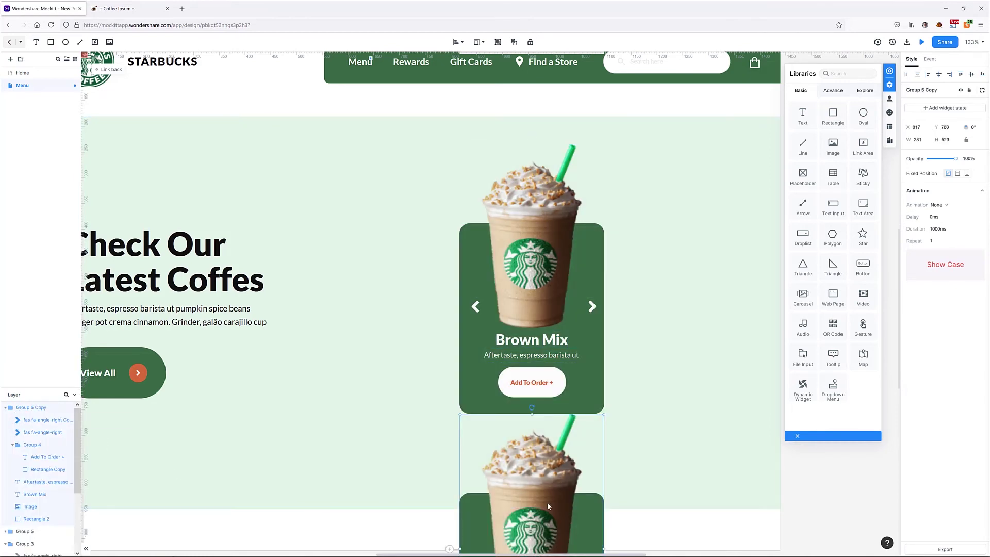
pyautogui.moveTo(525, 484); pyautogui.dragTo(353, 215)
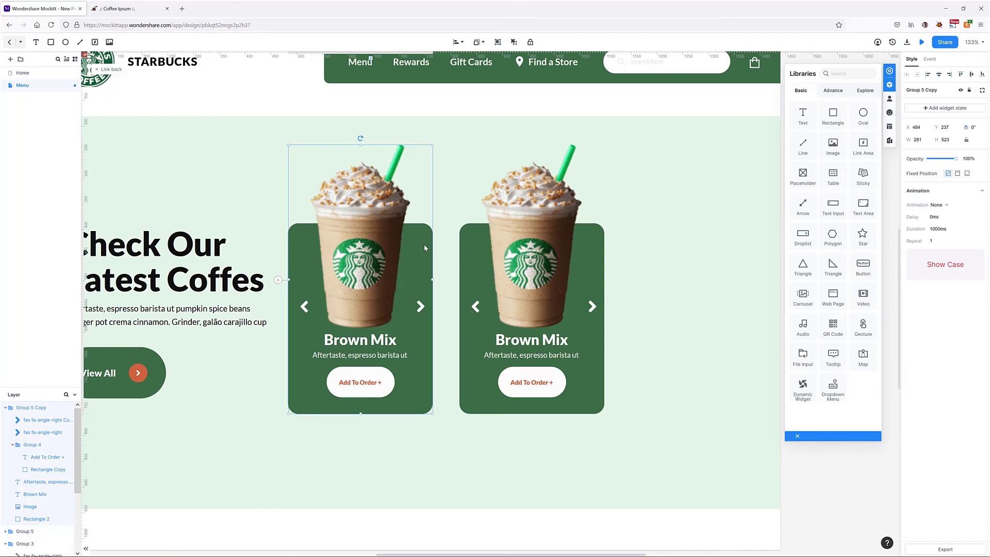
# Lock the copied card's proportions, set its width to 220 and position it beside the original card, roughly centered vertically.
pyautogui.click(966, 140)
pyautogui.click(918, 140)
pyautogui.write('220')
pyautogui.press('Return')
pyautogui.moveTo(353, 224); pyautogui.dragTo(384, 266)
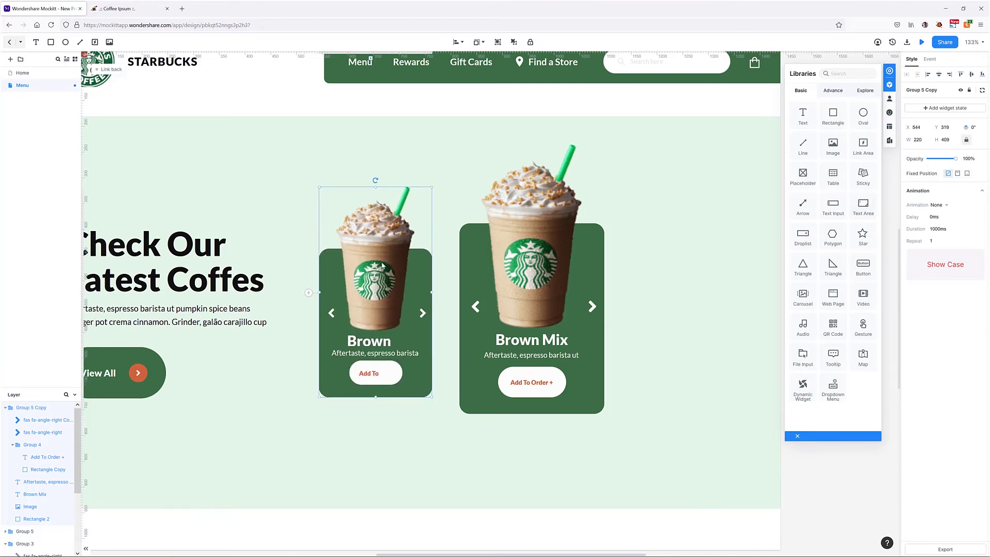
# Replace the cup image in the smaller card with the caramel-drizzled drink image.
pyautogui.doubleClick(384, 266)
pyautogui.click(944, 215)
pyautogui.click(945, 220)
pyautogui.doubleClick(595, 106)
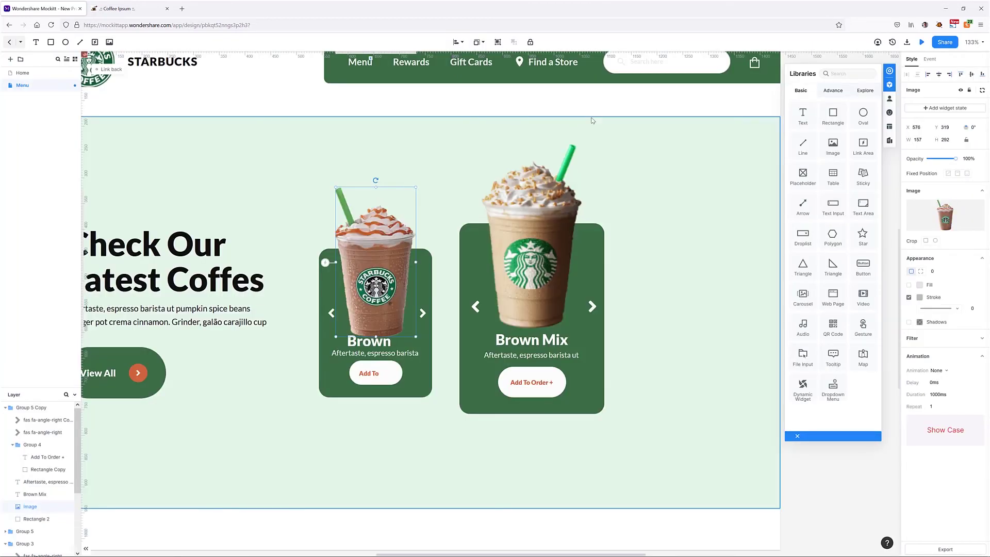
pyautogui.click(369, 340)
pyautogui.doubleClick(368, 341)
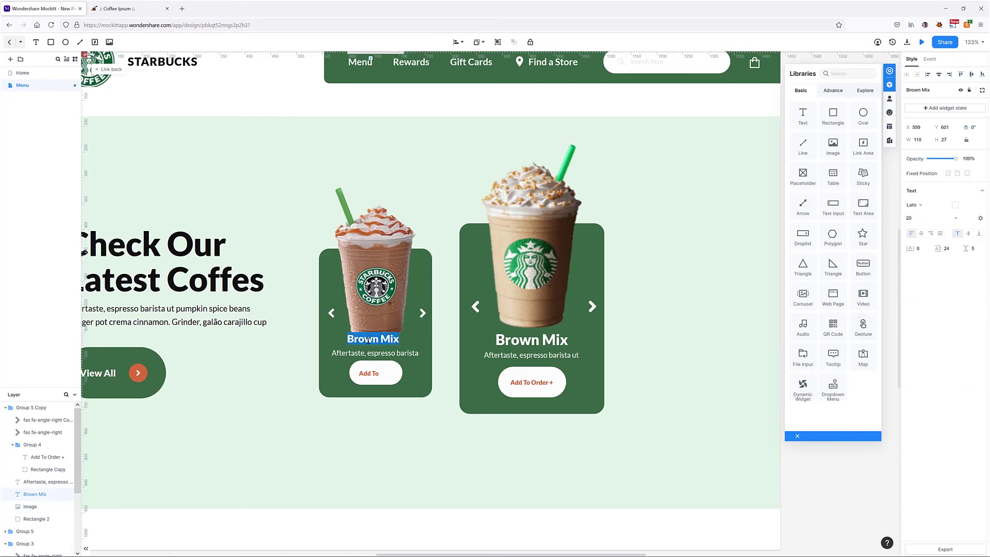
pyautogui.write('Caramel')
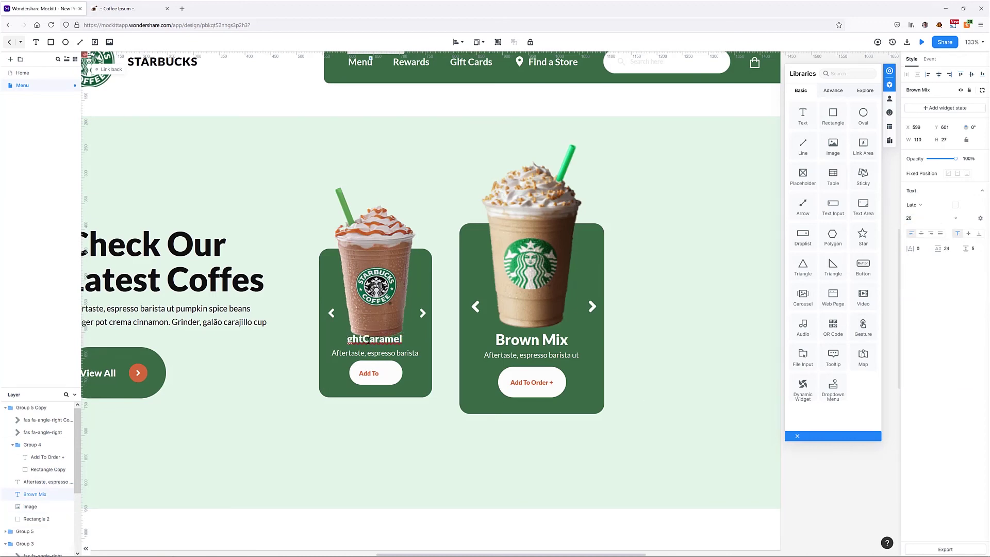
pyautogui.click(393, 343)
pyautogui.click(392, 343)
pyautogui.hotkey('ctrl', 'z')
# Set the smaller card's title to size 20, change it to "Caramel Mix" and widen its text box to fit one line.
pyautogui.doubleClick(365, 341)
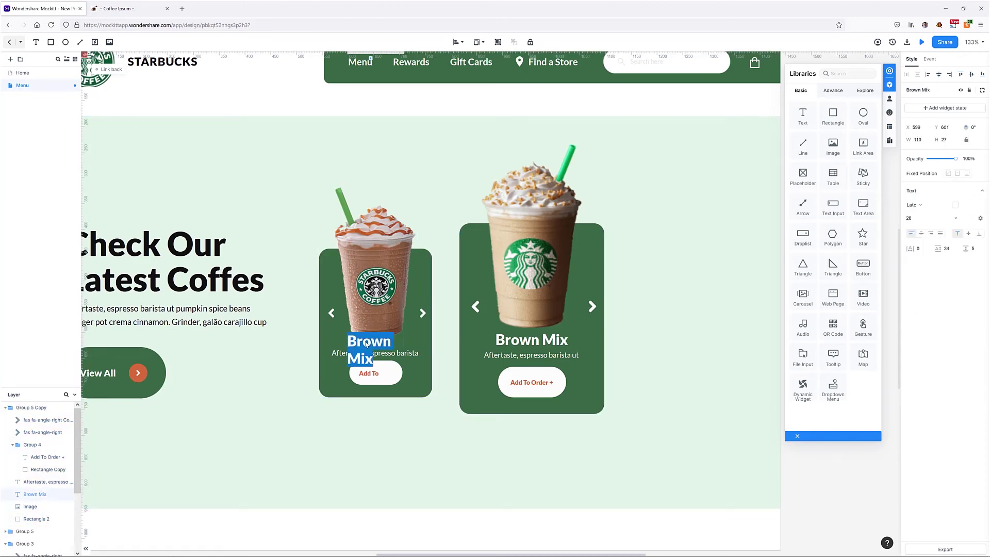
pyautogui.click(915, 219)
pyautogui.write('20')
pyautogui.doubleClick(376, 339)
pyautogui.moveTo(379, 339); pyautogui.dragTo(331, 344)
pyautogui.write('Caramel')
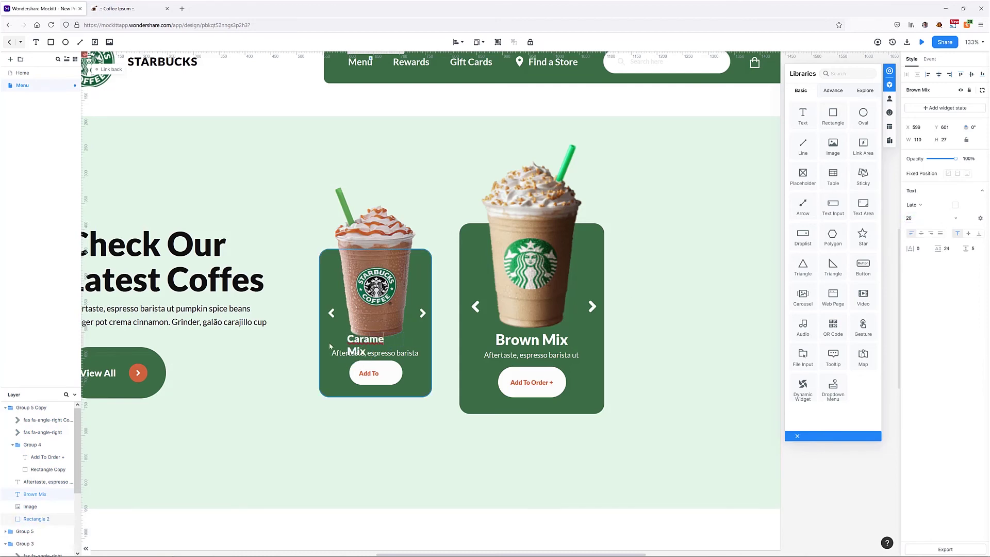
pyautogui.click(414, 339)
pyautogui.moveTo(404, 339); pyautogui.dragTo(408, 339)
# Set the smaller card's Add To Order + label to size 8, reduce its button's height and align the two vertically.
pyautogui.doubleClick(376, 373)
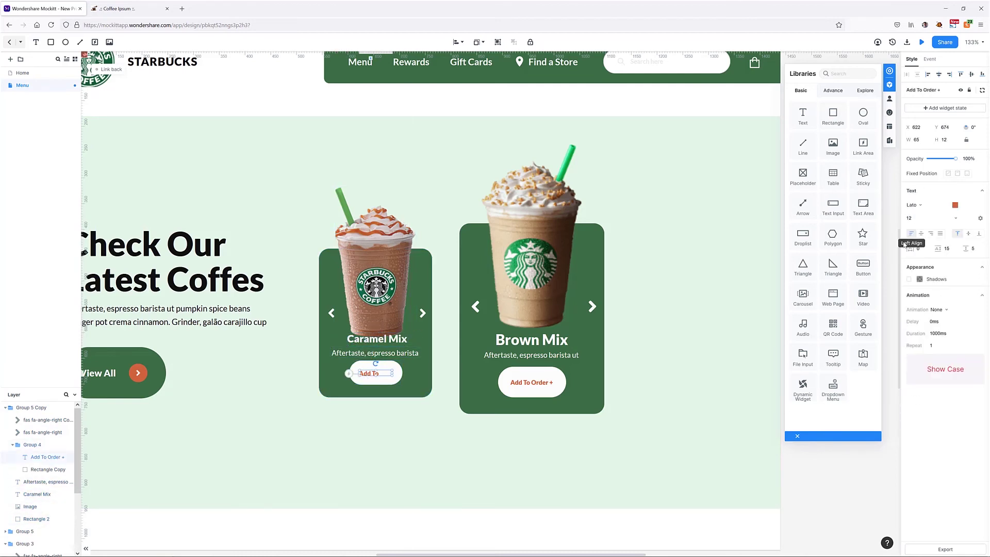
pyautogui.click(914, 219)
pyautogui.write('8')
pyautogui.click(377, 381)
pyautogui.moveTo(375, 385); pyautogui.dragTo(397, 370)
pyautogui.click(375, 371)
pyautogui.keyDown('shift'); pyautogui.click(394, 371); pyautogui.keyUp('shift')
pyautogui.click(458, 42)
pyautogui.click(444, 116)
# Shrink the caramel cup image, center it above the Caramel Mix title, and delete both arrows from the smaller card.
pyautogui.click(384, 291)
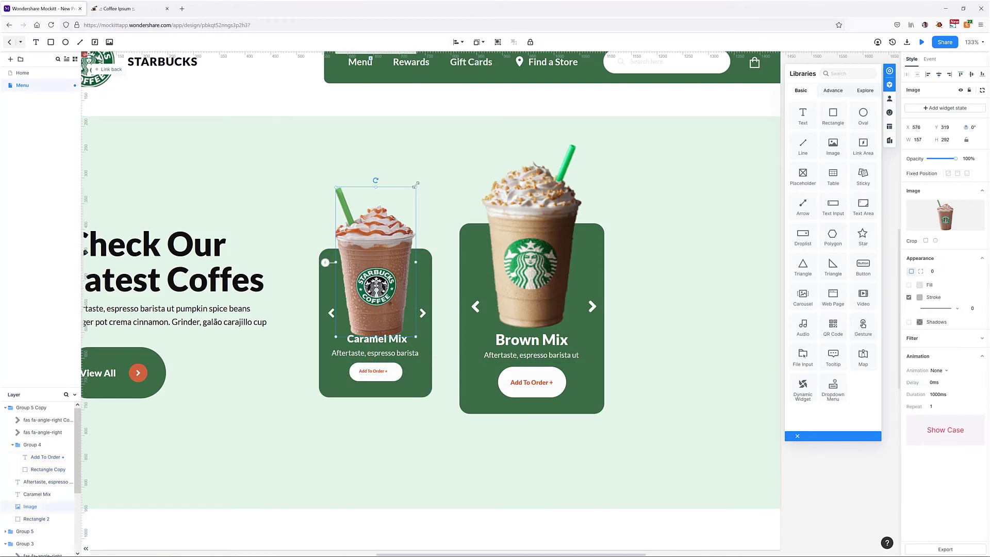
pyautogui.moveTo(417, 187); pyautogui.dragTo(396, 227)
pyautogui.moveTo(367, 291); pyautogui.dragTo(377, 269)
pyautogui.click(329, 320)
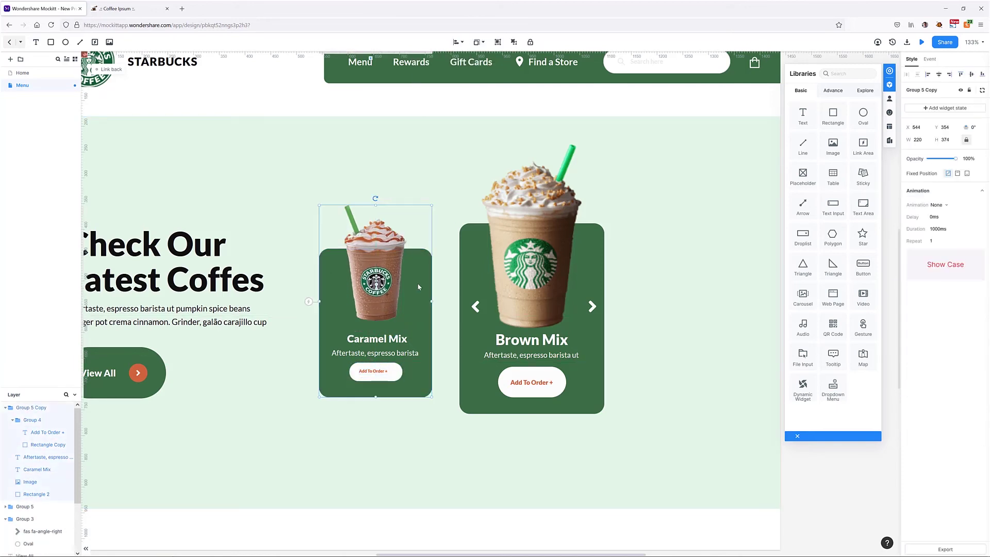
# Change the Caramel Mix card's background fill to a light beige.
pyautogui.click(919, 281)
pyautogui.click(840, 354)
pyautogui.moveTo(828, 265); pyautogui.dragTo(821, 249)
# Change the Caramel Mix card's title and description text to black (#000000).
pyautogui.doubleClick(376, 339)
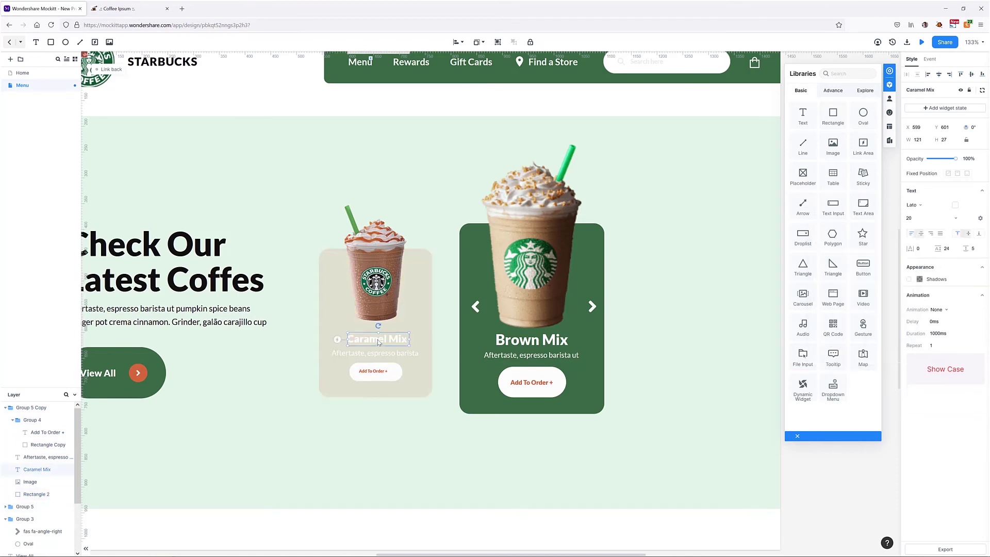
pyautogui.click(956, 207)
pyautogui.click(865, 268)
pyautogui.click(380, 354)
pyautogui.click(955, 206)
pyautogui.click(865, 268)
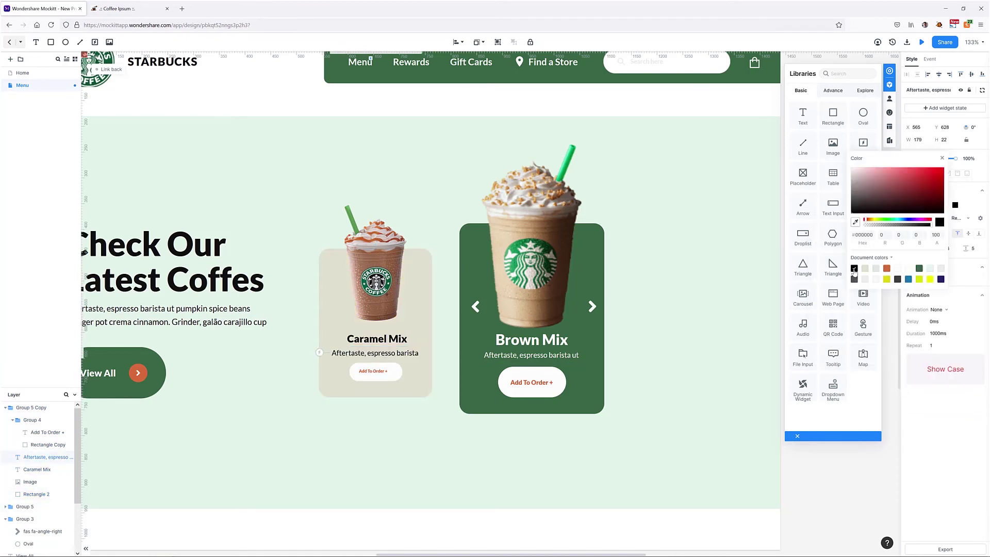
# Reduce the text size of the Caramel Mix card's description slightly.
pyautogui.click(409, 354)
pyautogui.click(917, 217)
pyautogui.press('BackSpace')
pyautogui.write('2')
pyautogui.press('Return')
# Center the Add To Order + label horizontally on the Caramel Mix card's white button.
pyautogui.click(374, 372)
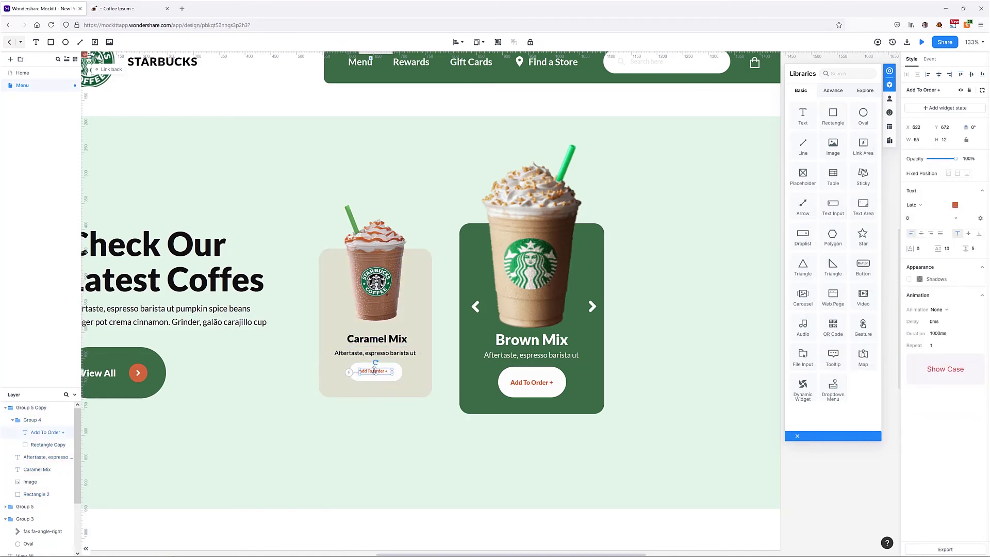
pyautogui.click(456, 42)
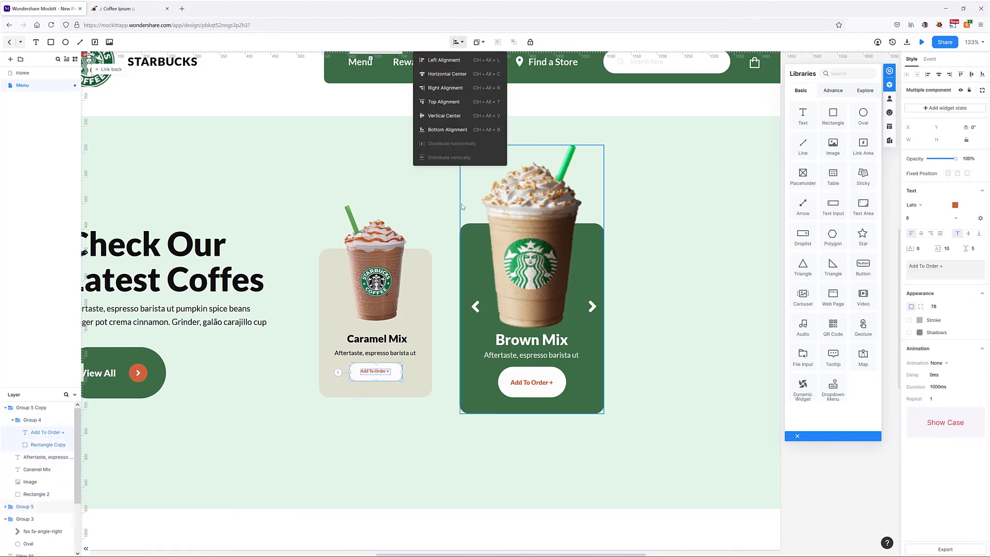
pyautogui.click(363, 465)
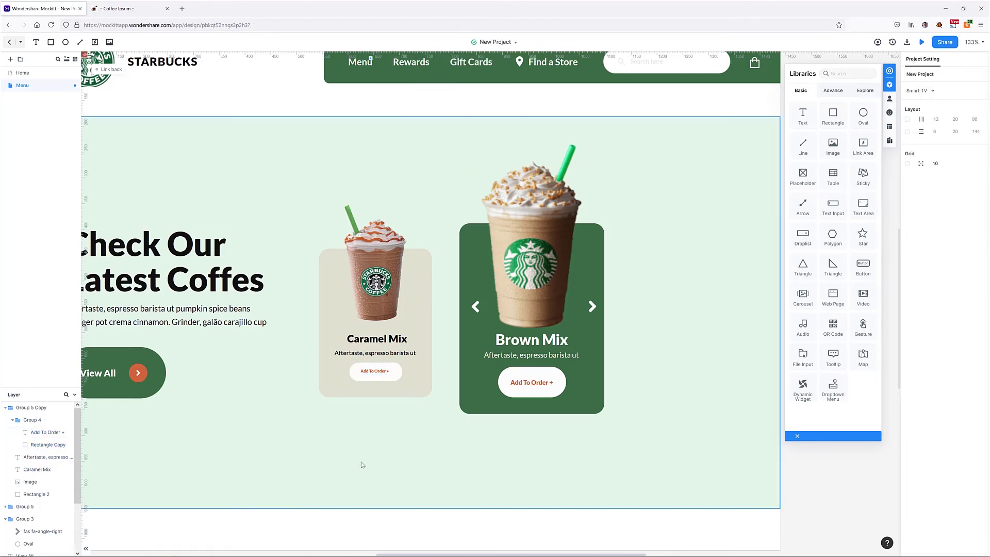
# Duplicate the Caramel Mix card and place the copy on the other side of the Brown Mix card.
pyautogui.click(392, 289)
pyautogui.keyDown('alt'); pyautogui.moveTo(393, 289); pyautogui.dragTo(735, 290); pyautogui.keyUp('alt')
pyautogui.moveTo(735, 290); pyautogui.dragTo(626, 284)
# Replace the cup image in the duplicated card with the pink drink image.
pyautogui.doubleClick(626, 285)
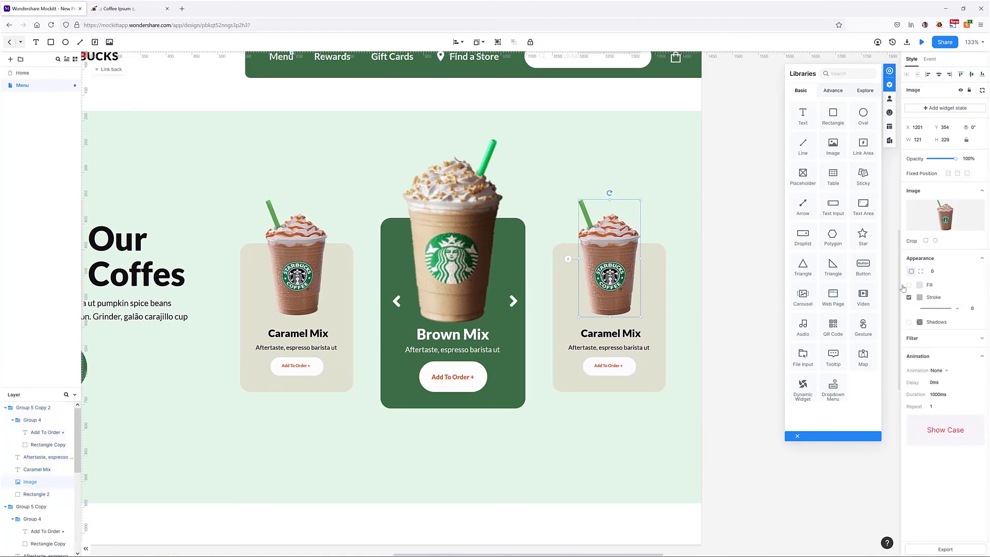
pyautogui.click(945, 216)
pyautogui.click(334, 169)
pyautogui.click(690, 455)
# Change the pink drink card's title to "Flat Rose".
pyautogui.doubleClick(593, 334)
pyautogui.moveTo(581, 333); pyautogui.dragTo(641, 335)
pyautogui.write('Flat R')
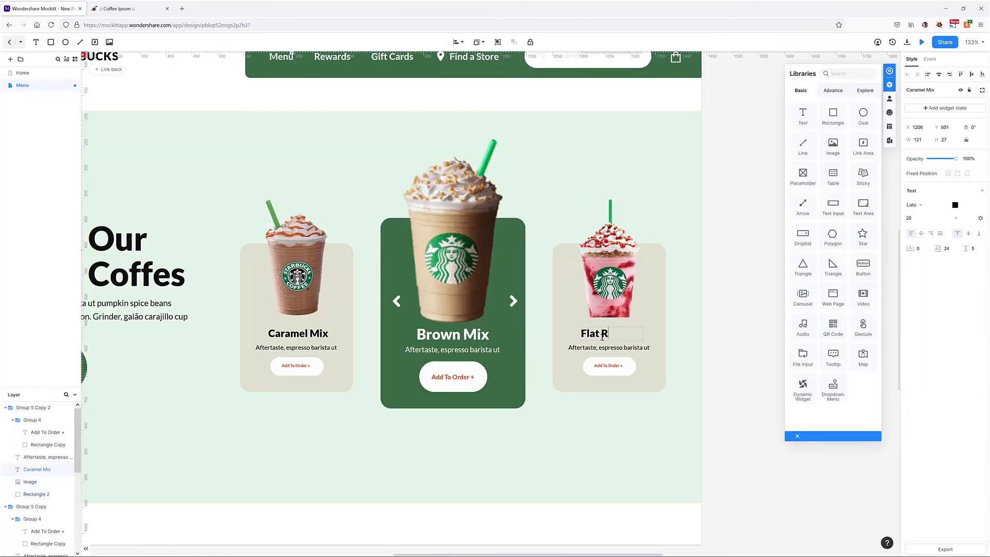
pyautogui.write('ose')
pyautogui.press('Escape')
pyautogui.click(756, 227)
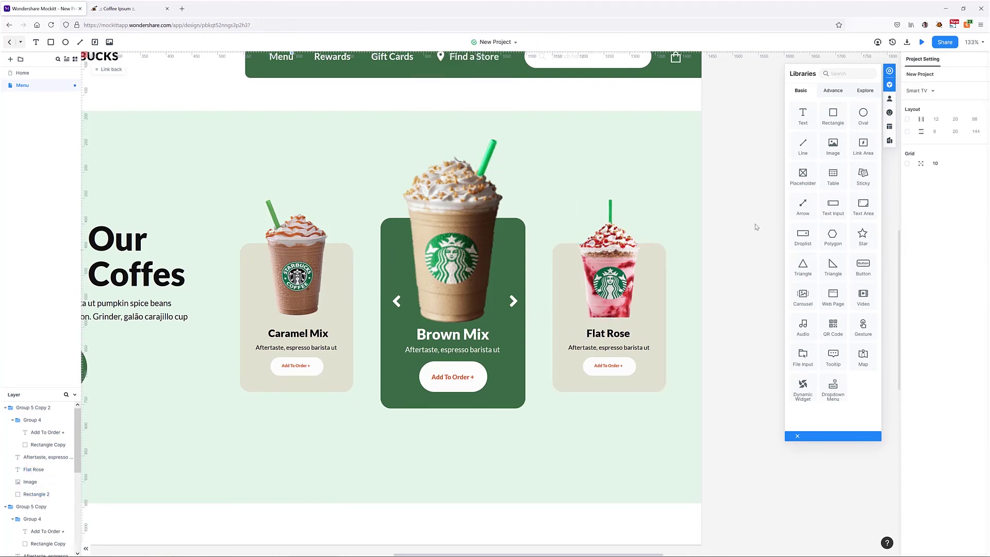
# Add a second state to the Menu screen and copy all of State 1's contents into it.
pyautogui.scroll(-3, 756, 226)
pyautogui.click(562, 323)
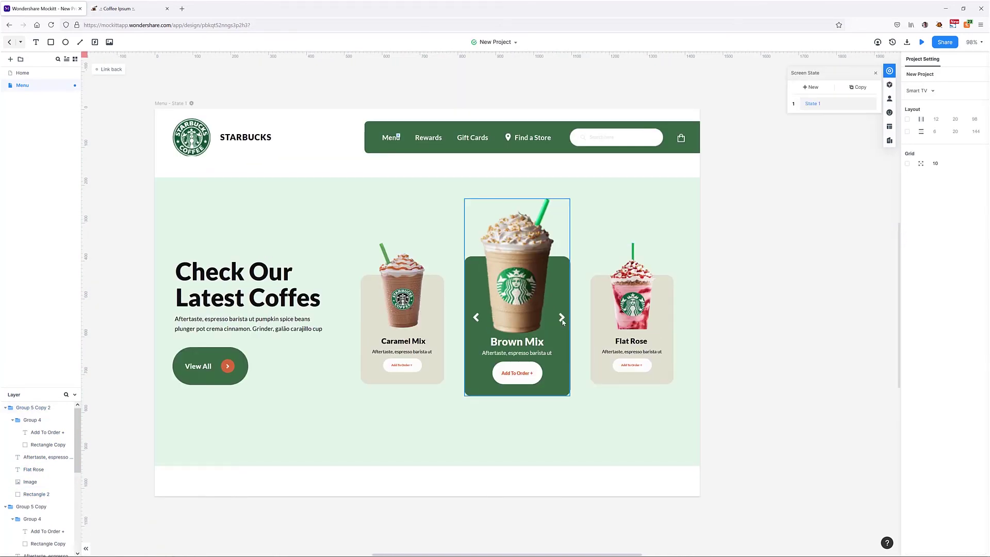
pyautogui.click(562, 318)
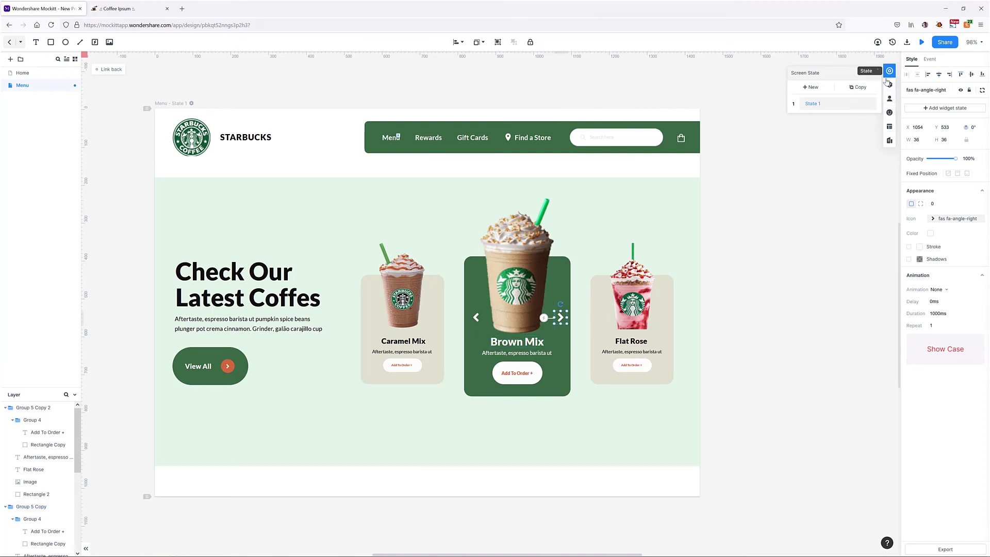
pyautogui.click(811, 87)
pyautogui.click(812, 103)
pyautogui.moveTo(129, 78); pyautogui.dragTo(785, 499)
pyautogui.hotkey('ctrl', 'c')
pyautogui.click(812, 115)
pyautogui.hotkey('ctrl', 'v')
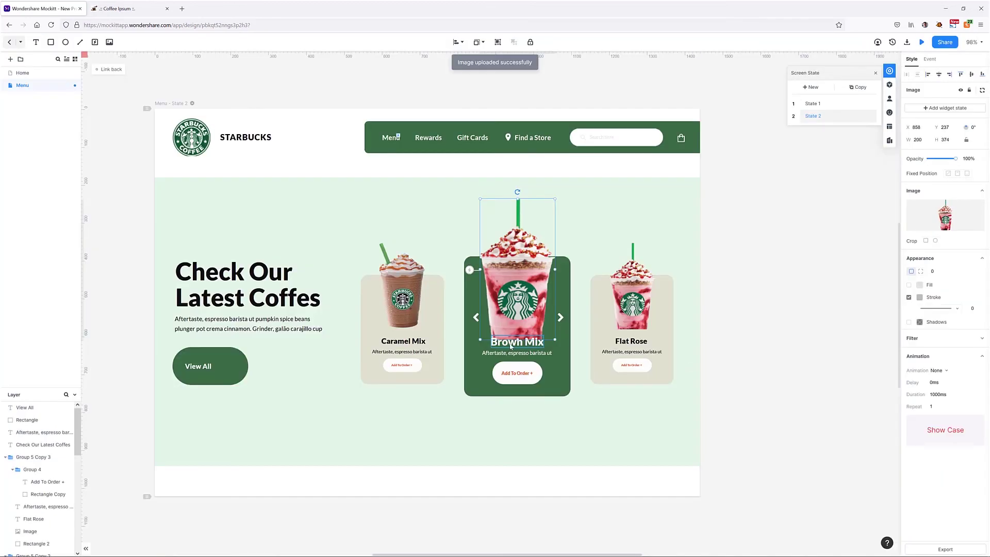
# In State 2, retitle the large center card "Flat Rose" and the small card to its right "Brown Mix".
pyautogui.doubleClick(517, 341)
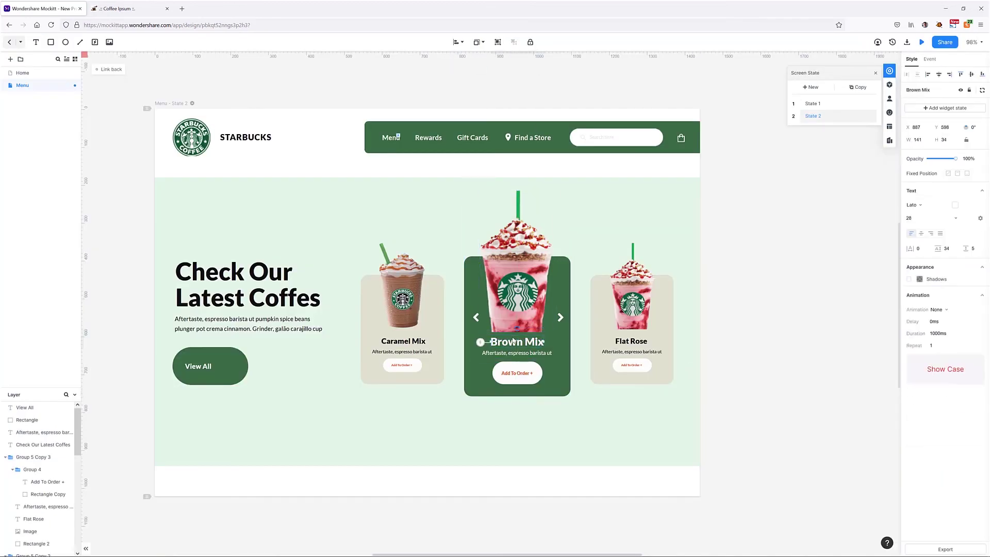
pyautogui.write('Flat Rose')
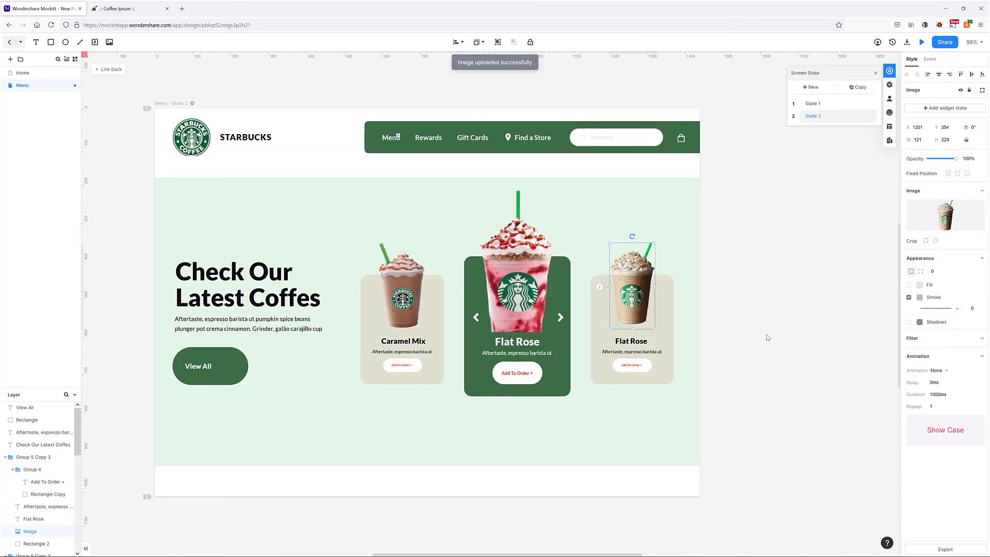
pyautogui.doubleClick(627, 341)
pyautogui.write('Brown')
pyautogui.click(660, 352)
pyautogui.doubleClick(640, 342)
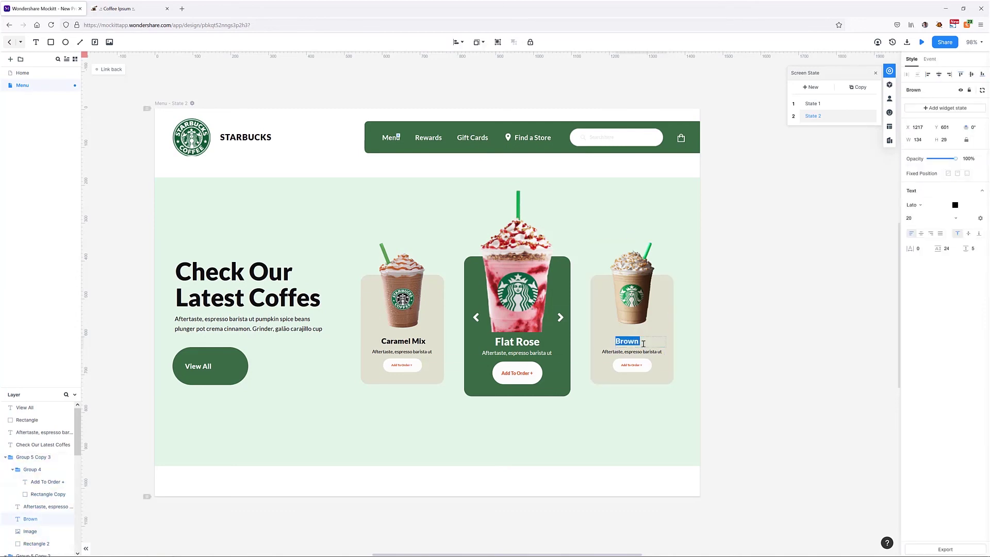
pyautogui.write('Brown Mix')
# Center the small card's Brown Mix title horizontally within its card.
pyautogui.click(663, 330)
pyautogui.keyDown('shift'); pyautogui.click(663, 330); pyautogui.keyUp('shift')
pyautogui.click(458, 42)
pyautogui.click(450, 74)
# Rename the Menu screen's State 2 as "Flat Rose".
pyautogui.click(824, 279)
pyautogui.doubleClick(810, 117)
pyautogui.write('Flat Rose')
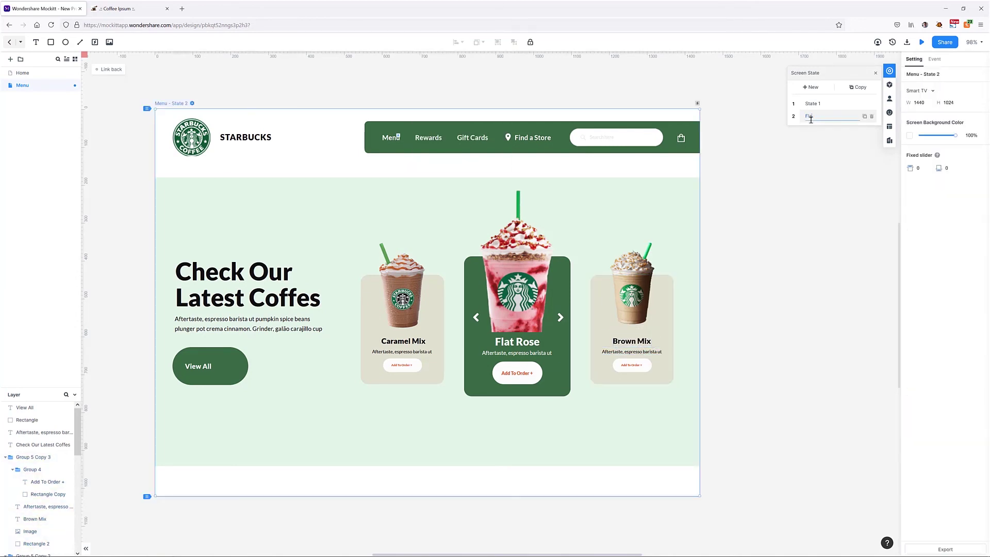
pyautogui.click(773, 206)
# Shrink the pink cup image in the large Flat Rose card so it fits above the title.
pyautogui.doubleClick(517, 305)
pyautogui.moveTo(517, 331); pyautogui.dragTo(518, 346)
pyautogui.click(753, 312)
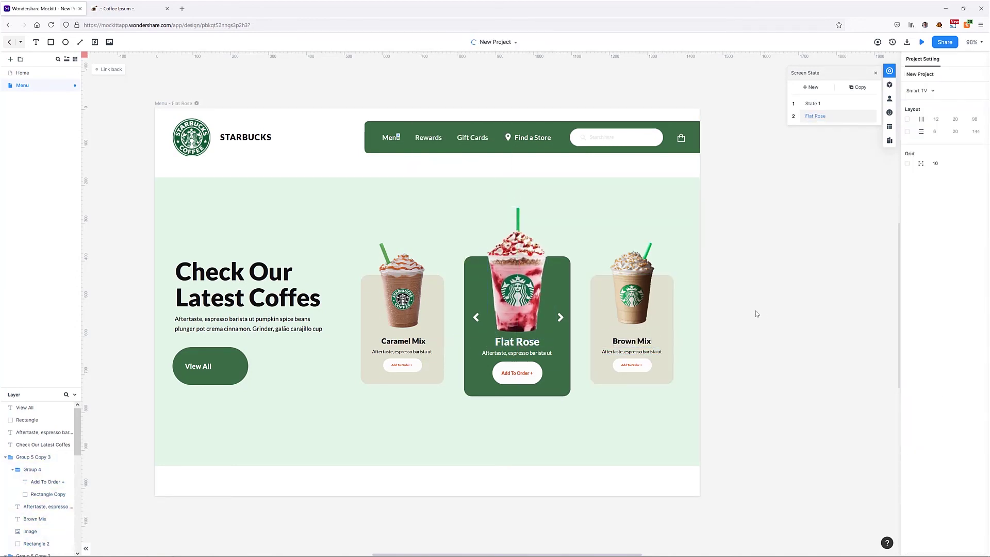
# In State 1, link the large card's right arrow to the Flat Rose state with a Tap event and Magic Move transition.
pyautogui.click(814, 116)
pyautogui.click(812, 104)
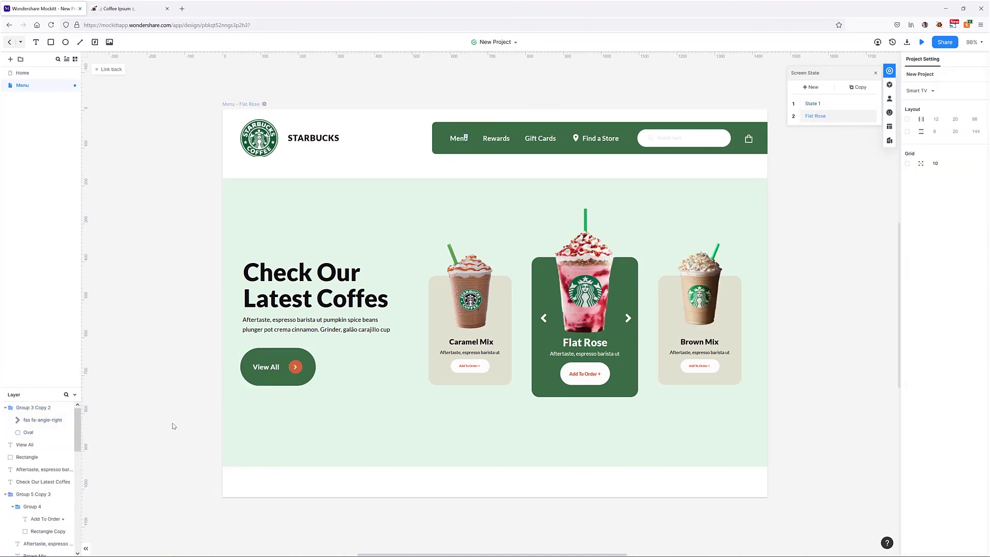
pyautogui.click(628, 318)
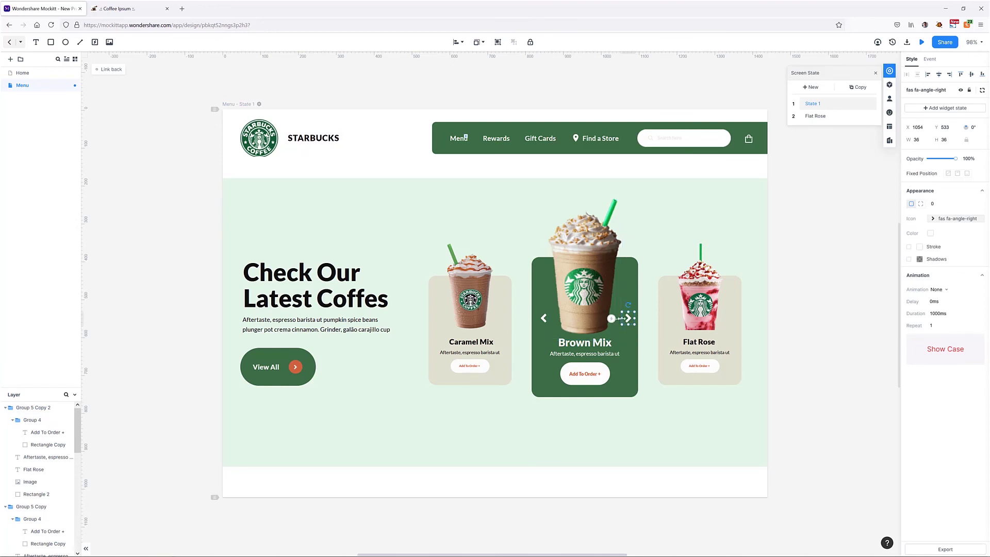
pyautogui.moveTo(613, 313); pyautogui.dragTo(815, 120)
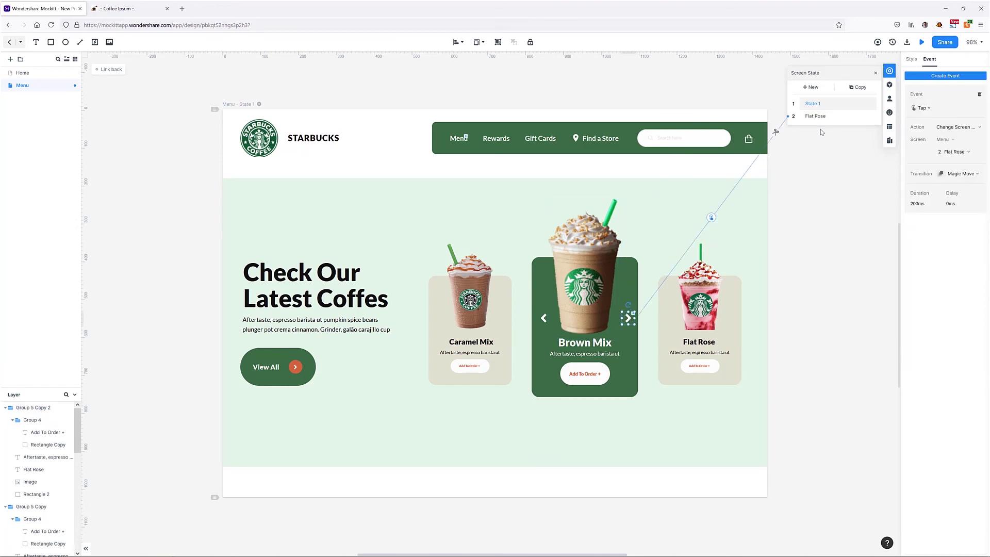
# Preview the Menu screen, test the large card's right arrow and return to the editor.
pyautogui.click(921, 42)
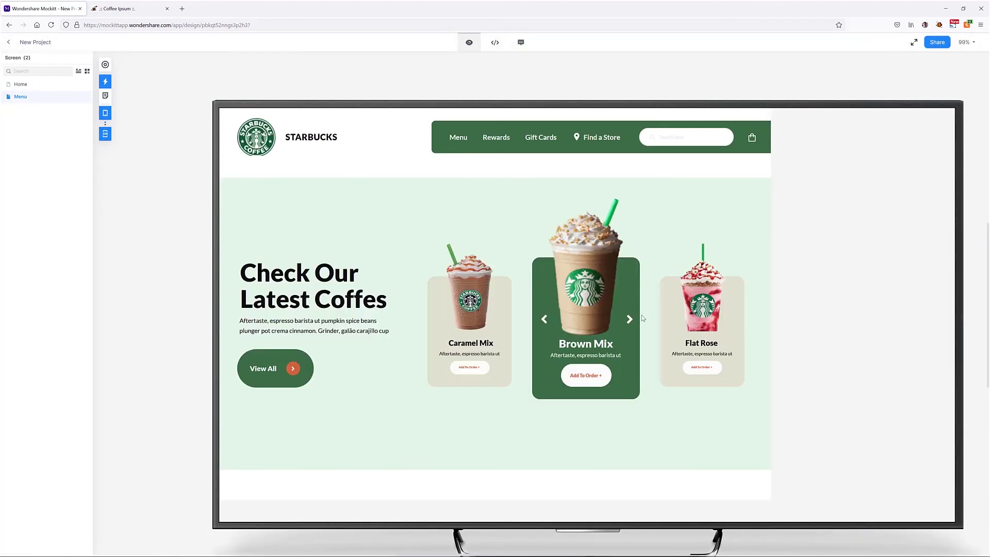
pyautogui.click(629, 319)
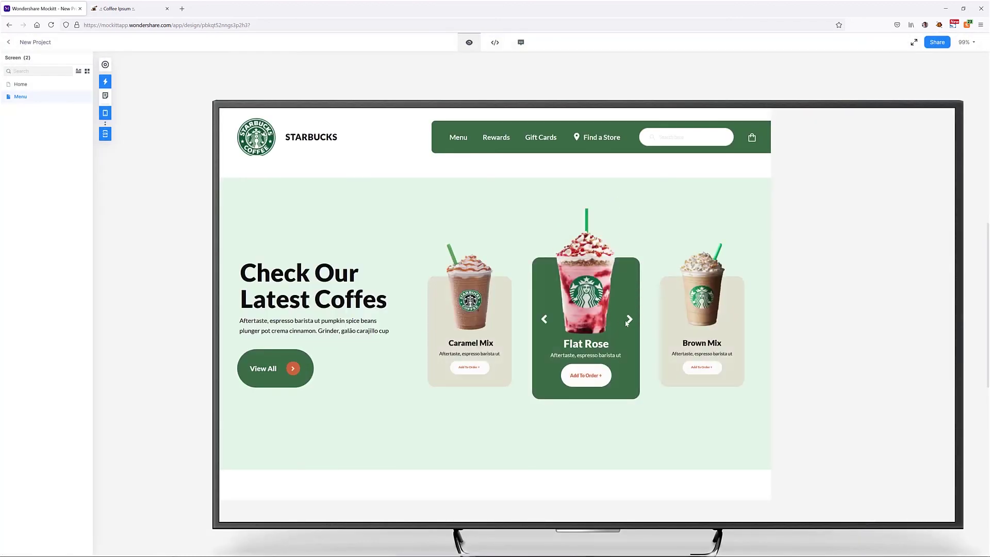
pyautogui.click(8, 43)
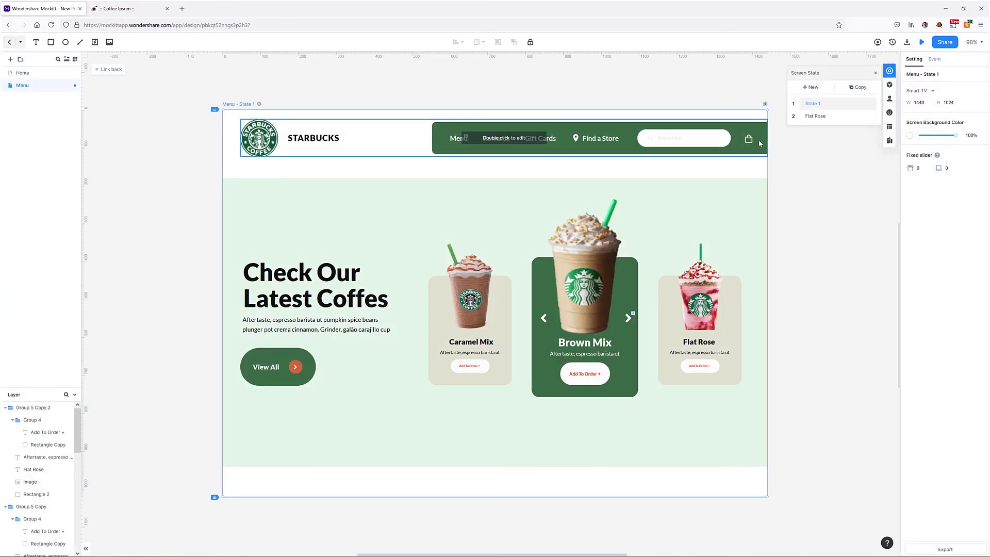
# Add a third Menu state named "Caramel Mix" and paste the Flat Rose state's contents into it.
pyautogui.click(816, 117)
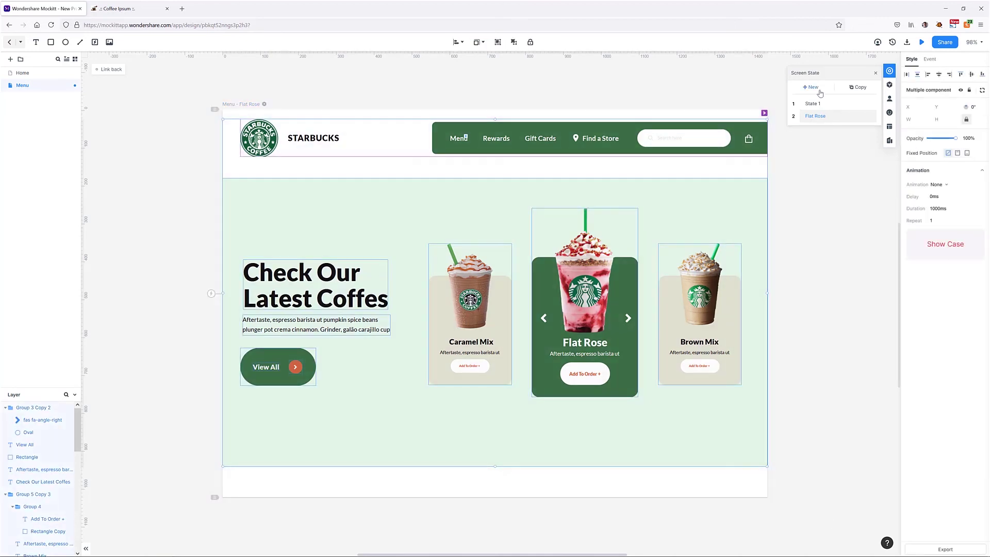
pyautogui.click(810, 87)
pyautogui.hotkey('ctrl', 'v')
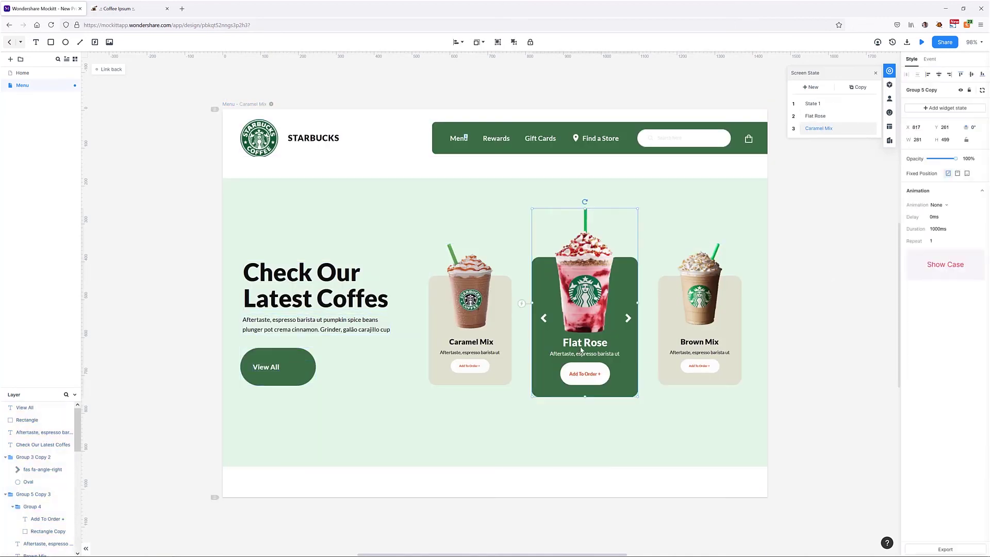
# In the Caramel Mix state, change the large center card's title to "Caramel Mix".
pyautogui.doubleClick(583, 342)
pyautogui.write('Caramel Mix')
pyautogui.press('Escape')
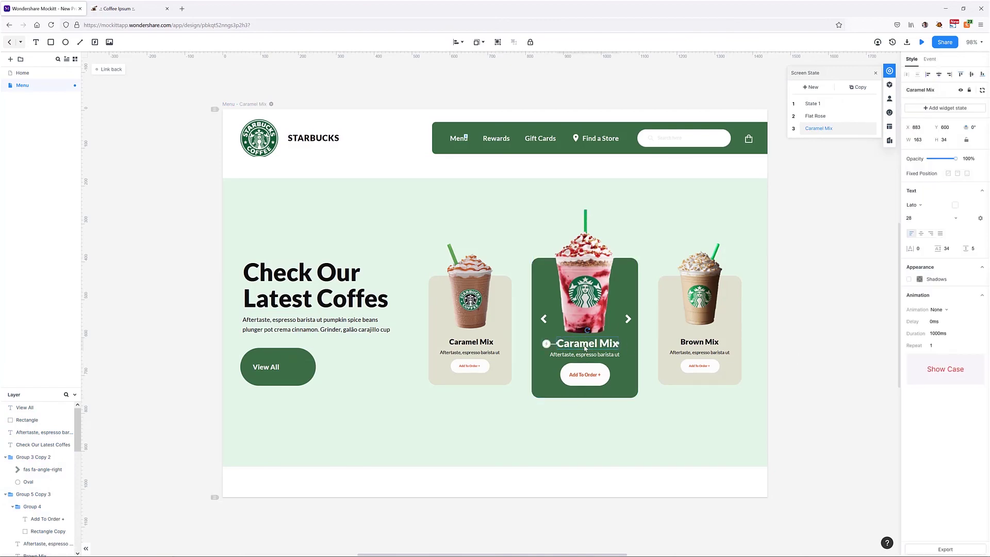
# Replace the large card's cup image with the caramel-drizzled drink, enlarge it slightly and center it above the title.
pyautogui.click(598, 282)
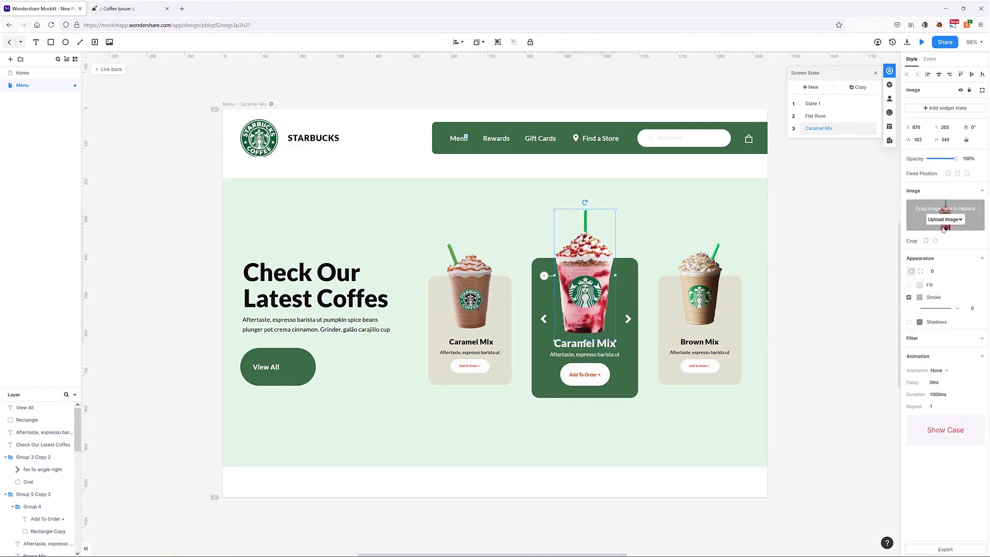
pyautogui.click(944, 219)
pyautogui.doubleClick(592, 126)
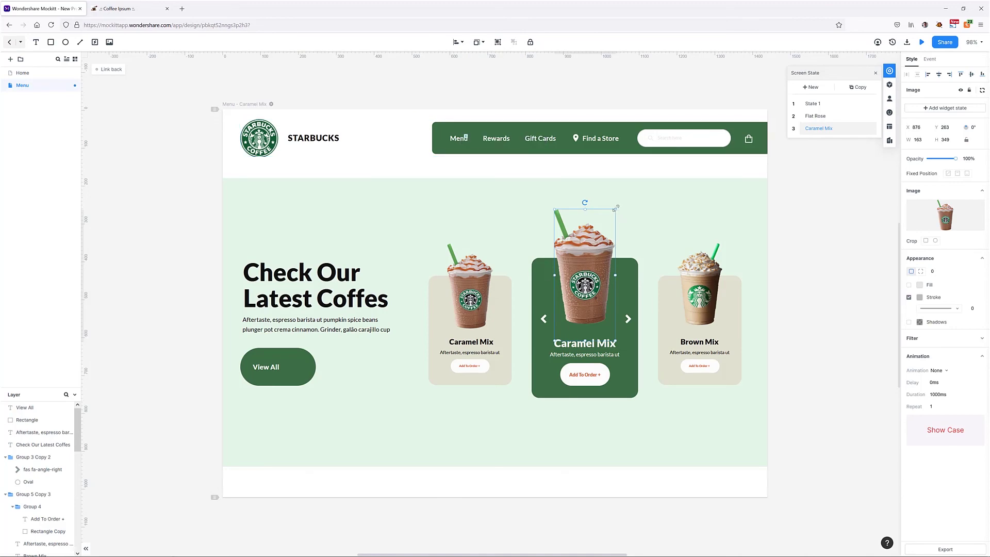
pyautogui.moveTo(615, 209); pyautogui.dragTo(623, 206)
pyautogui.moveTo(589, 278); pyautogui.dragTo(585, 279)
# Replace the caramel cup in the small card left of the large one with the pink drink image.
pyautogui.click(469, 292)
pyautogui.doubleClick(469, 292)
pyautogui.click(944, 219)
pyautogui.doubleClick(432, 436)
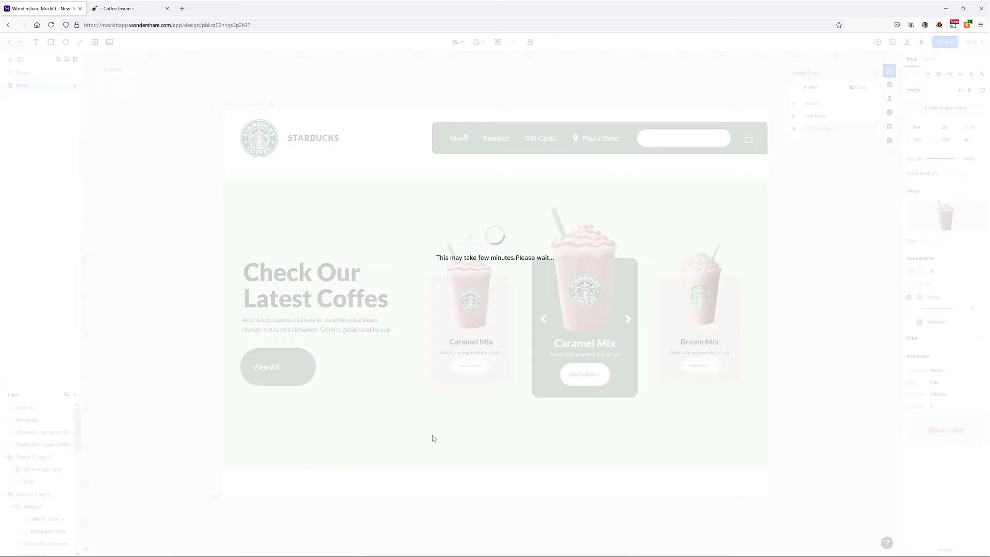
# Change the title of the small card left of the large one to "Flat Rose".
pyautogui.doubleClick(454, 342)
pyautogui.moveTo(449, 341); pyautogui.dragTo(494, 341)
pyautogui.write('Flat Rose')
pyautogui.press('Escape')
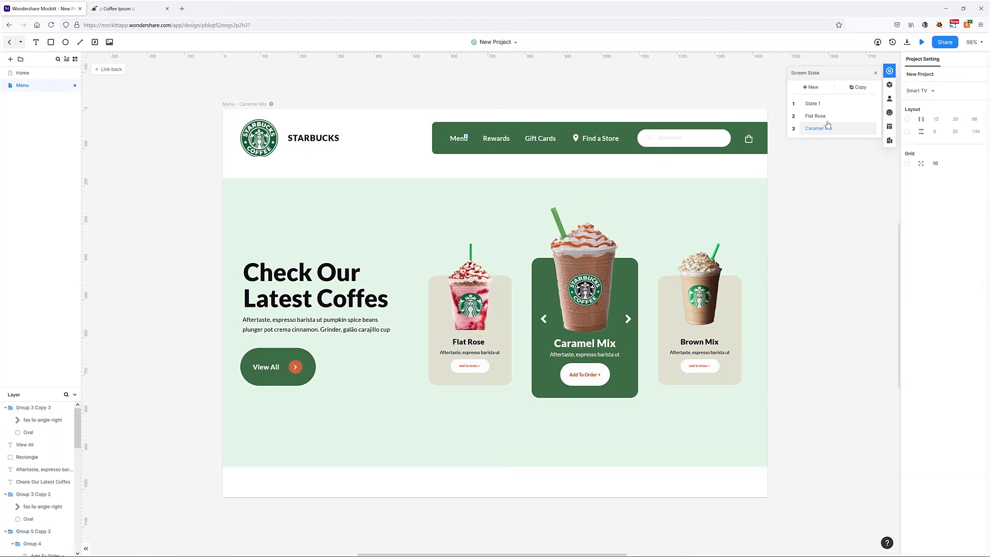
# Preview the Menu screen and test the large card's right and left arrows.
pyautogui.click(921, 43)
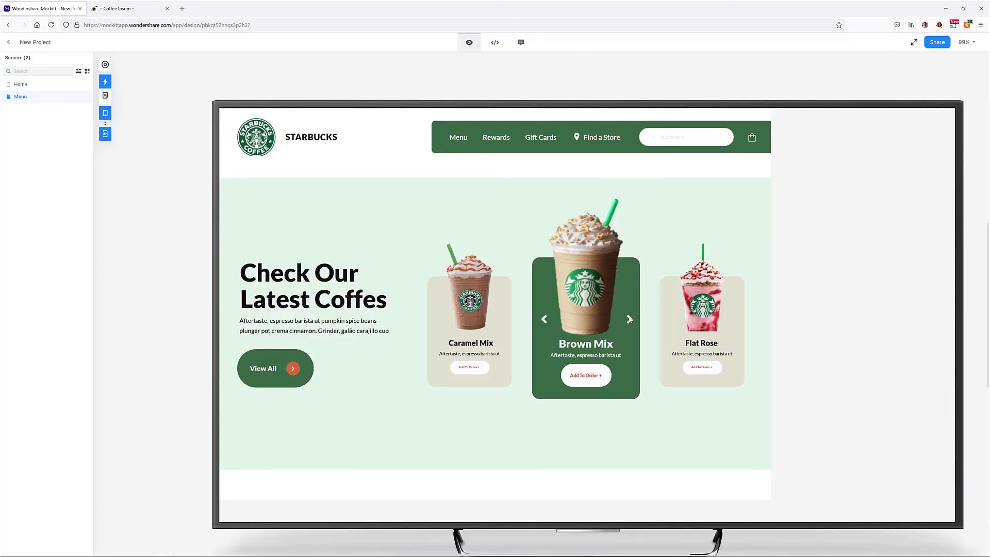
pyautogui.click(629, 319)
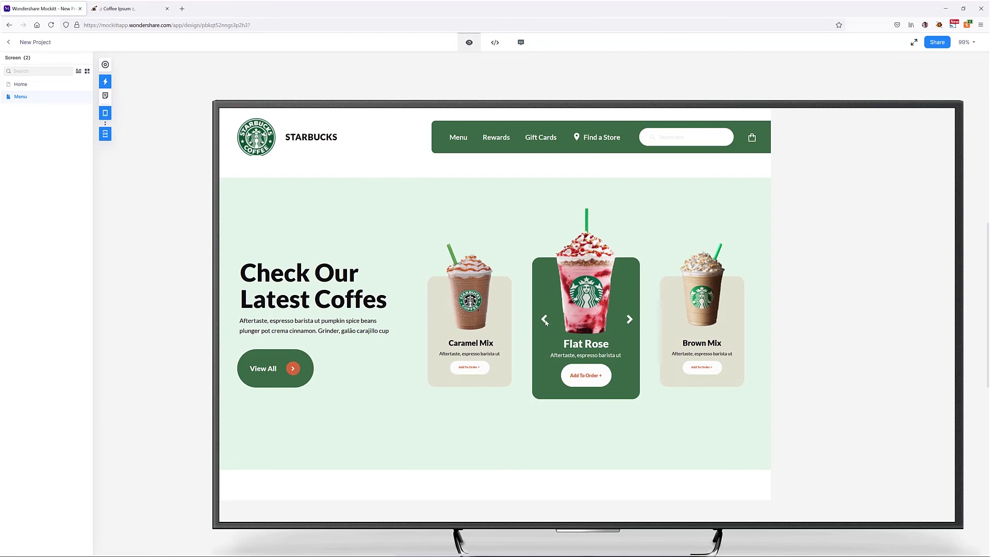
pyautogui.click(544, 320)
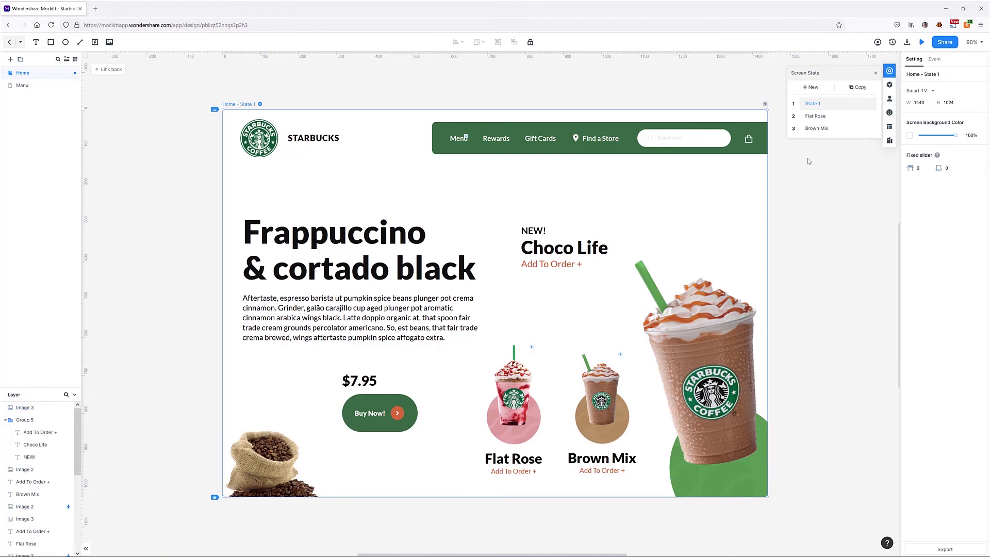
# In Home's Flat Rose state, apply the FadeIn animation to the Buy Now! button, the NEW! heading group, both small cups and the large cup.
pyautogui.click(815, 117)
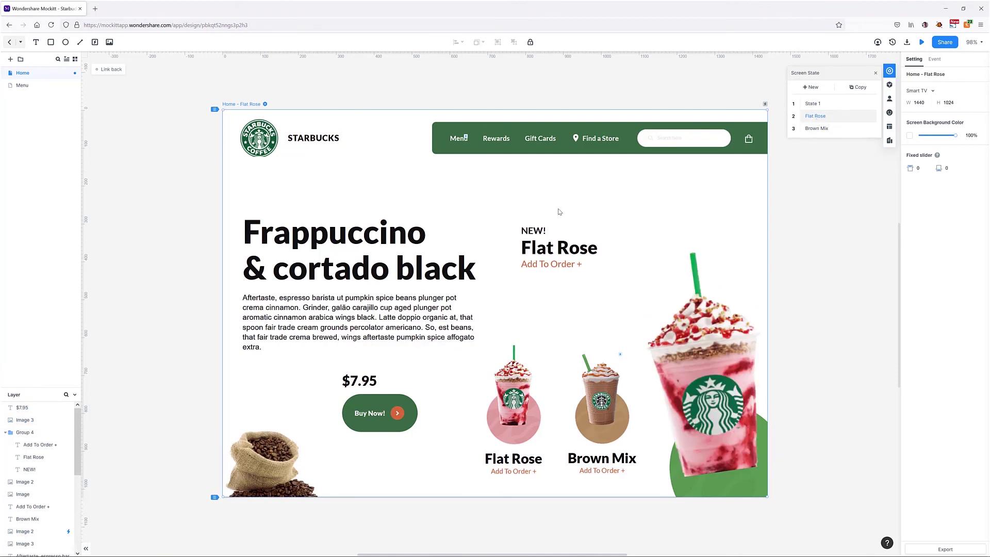
pyautogui.click(376, 412)
pyautogui.keyDown('shift'); pyautogui.click(559, 248); pyautogui.keyUp('shift')
pyautogui.keyDown('shift'); pyautogui.click(513, 384); pyautogui.keyUp('shift')
pyautogui.keyDown('shift'); pyautogui.click(601, 395); pyautogui.keyUp('shift')
pyautogui.keyDown('shift'); pyautogui.click(704, 361); pyautogui.keyUp('shift')
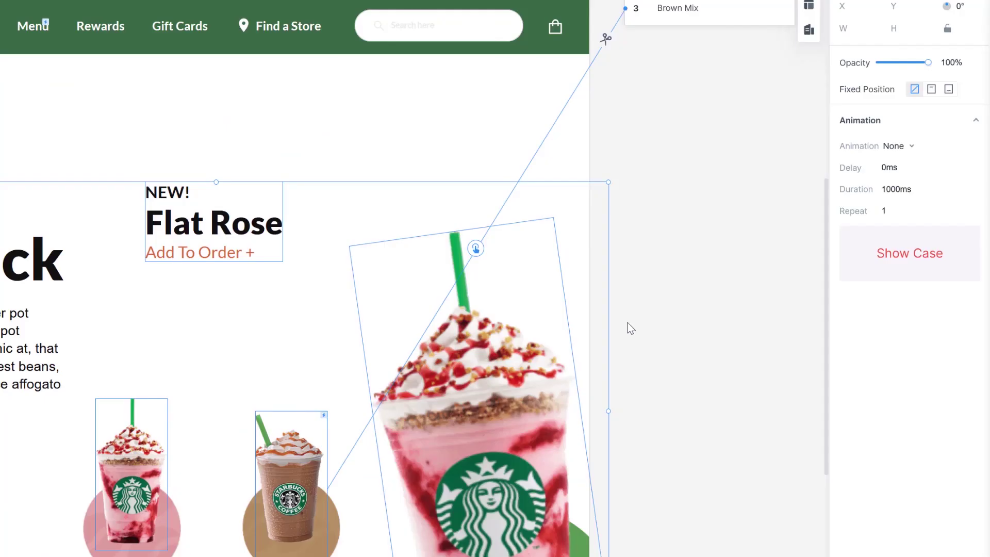
pyautogui.click(929, 151)
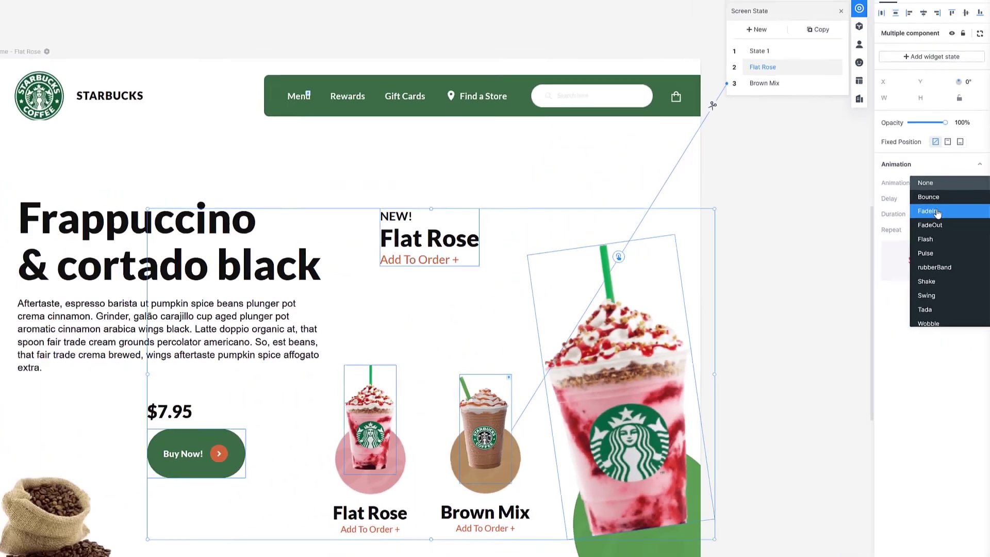
pyautogui.click(916, 186)
# In Home's Brown Mix state, apply the FadeIn animation to the NEW! heading group, large cup, both small cups and Buy Now! button.
pyautogui.click(818, 129)
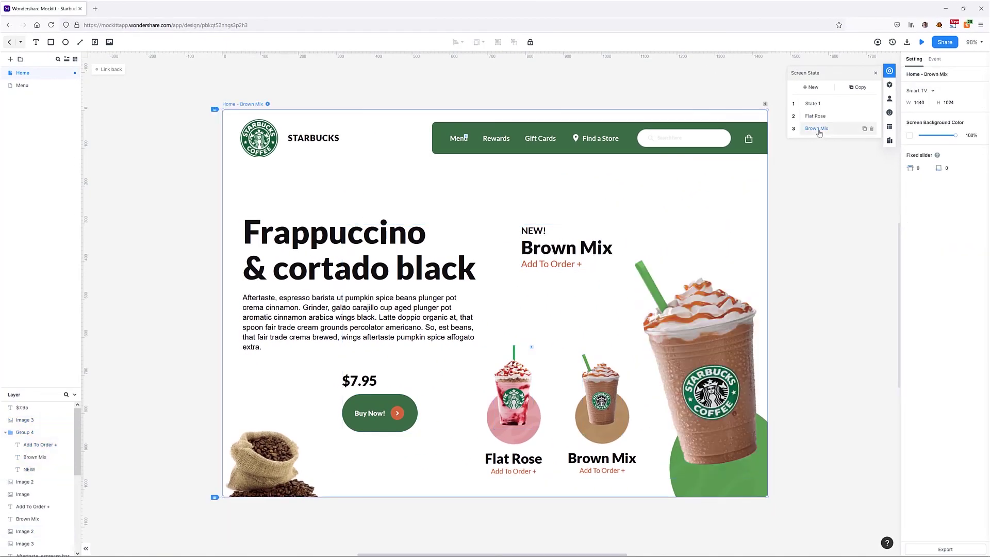
pyautogui.click(583, 245)
pyautogui.keyDown('shift'); pyautogui.click(685, 337); pyautogui.keyUp('shift')
pyautogui.keyDown('shift'); pyautogui.click(603, 386); pyautogui.keyUp('shift')
pyautogui.keyDown('shift'); pyautogui.click(515, 392); pyautogui.keyUp('shift')
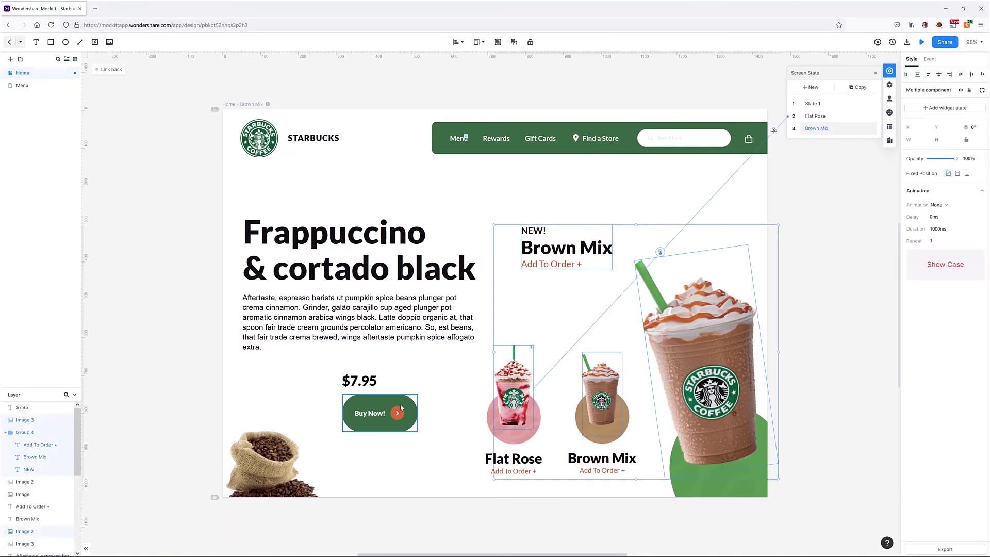
pyautogui.keyDown('shift'); pyautogui.click(387, 405); pyautogui.keyUp('shift')
pyautogui.click(946, 205)
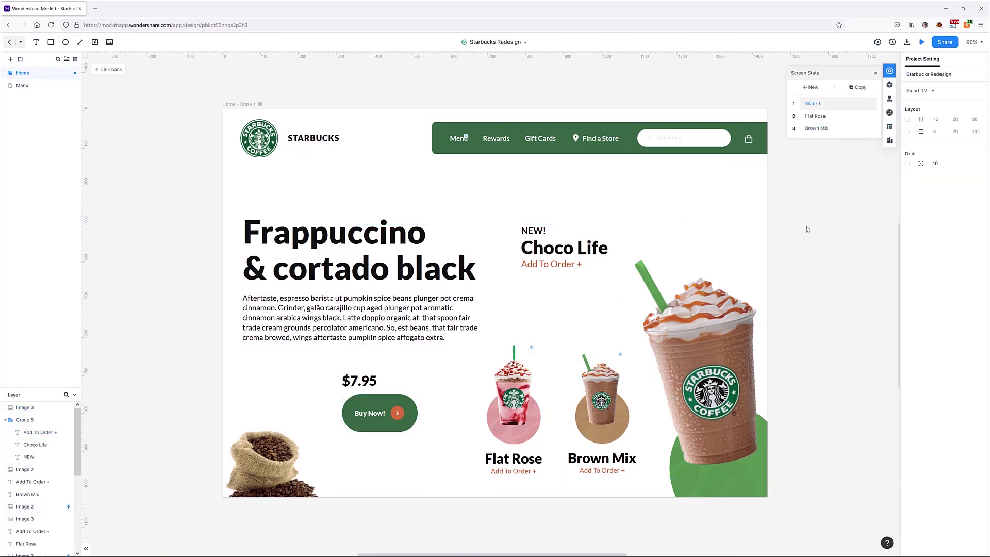
# Preview the Home screen and test switching drinks with the Flat Rose and Brown Mix cups.
pyautogui.click(922, 43)
pyautogui.click(509, 388)
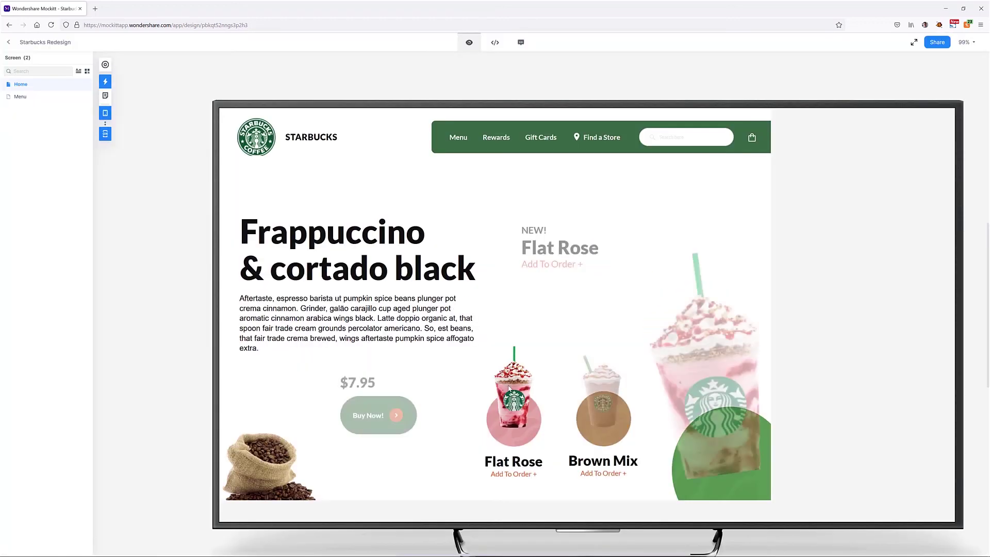
pyautogui.click(598, 393)
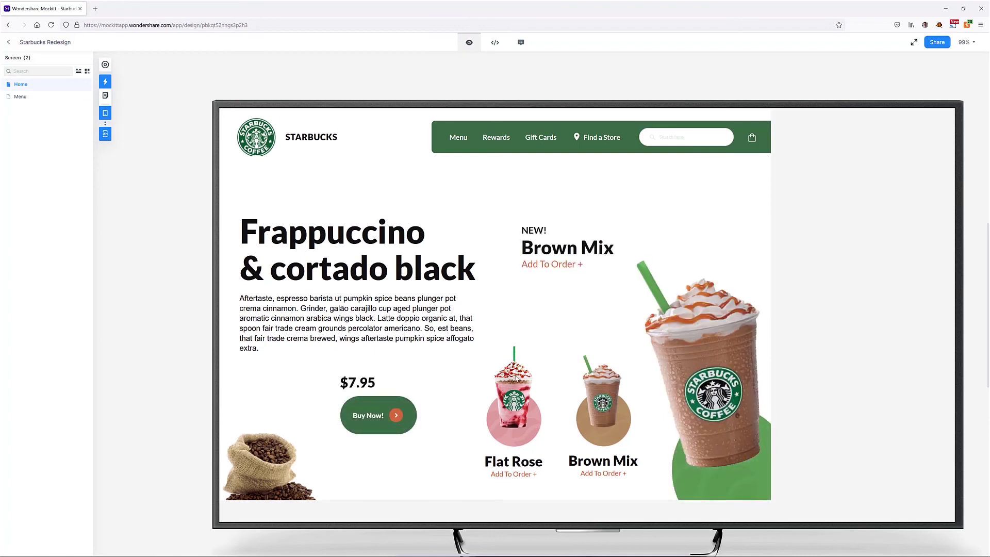